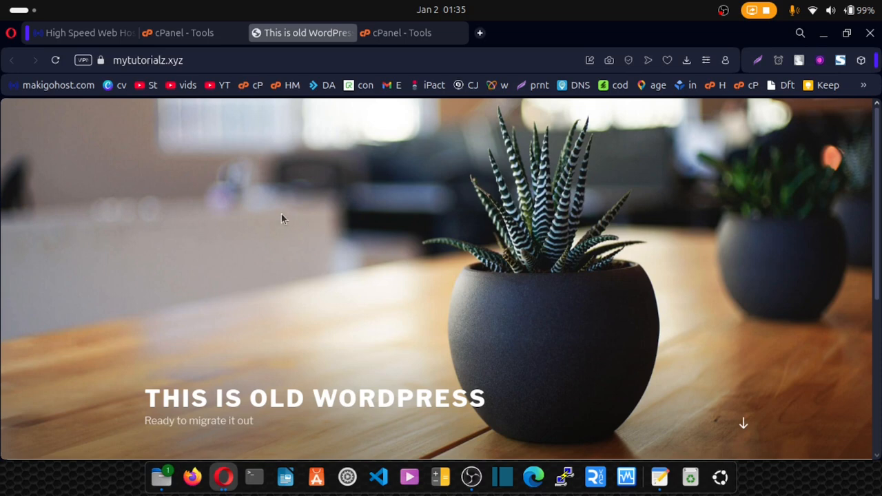
- Switch to the cPanel Tools page for mytutorialz.xyz
left_click(197, 36)
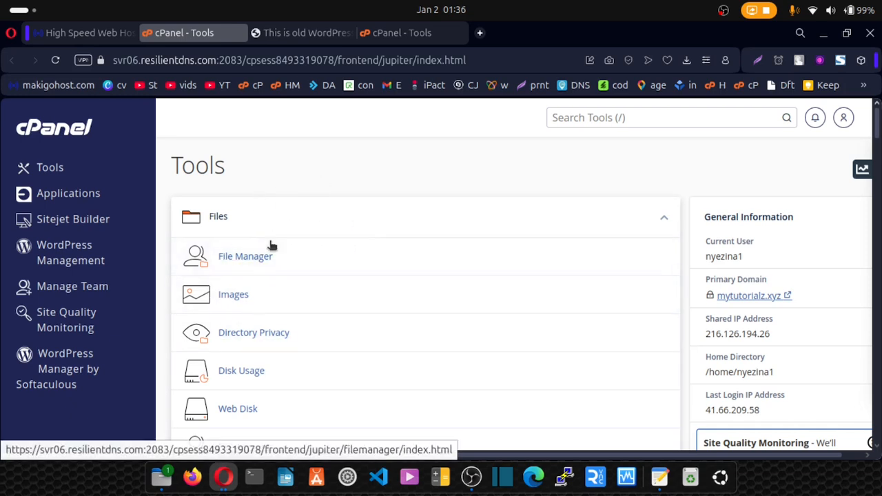
- Use the Backup Wizard to download the database backup nyezina1_wp134.sql.gz
left_click(563, 121)
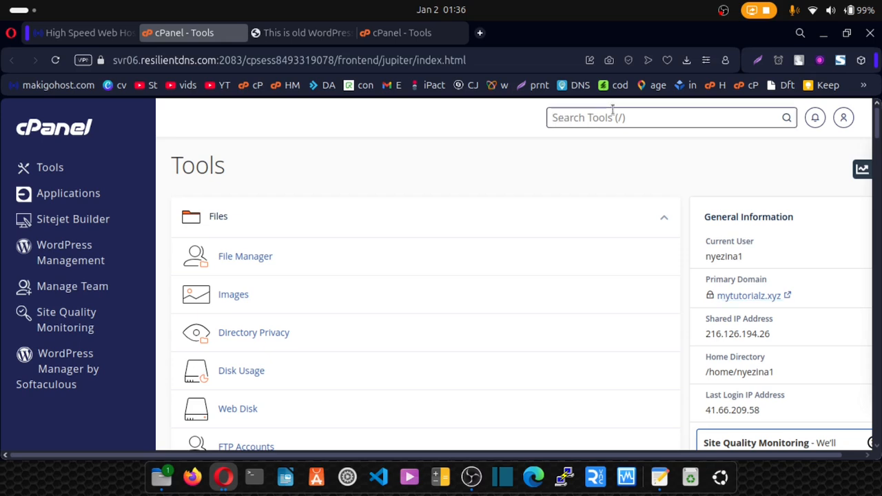
type("back")
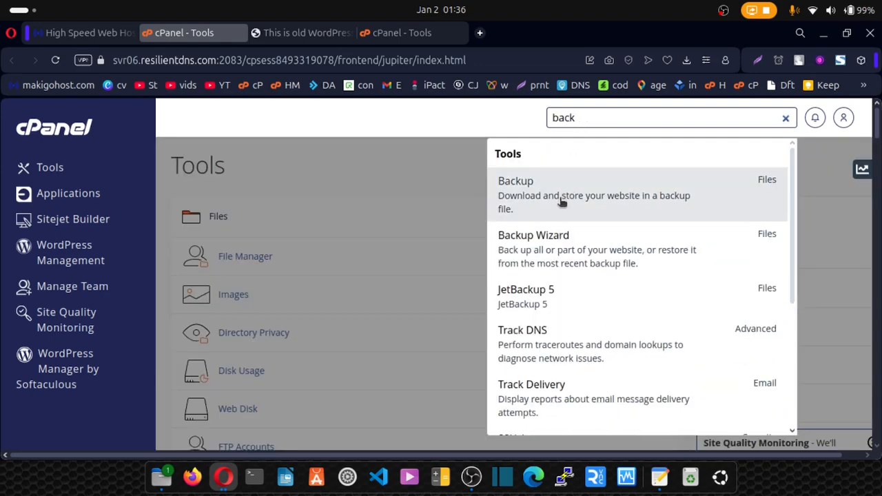
left_click(519, 245)
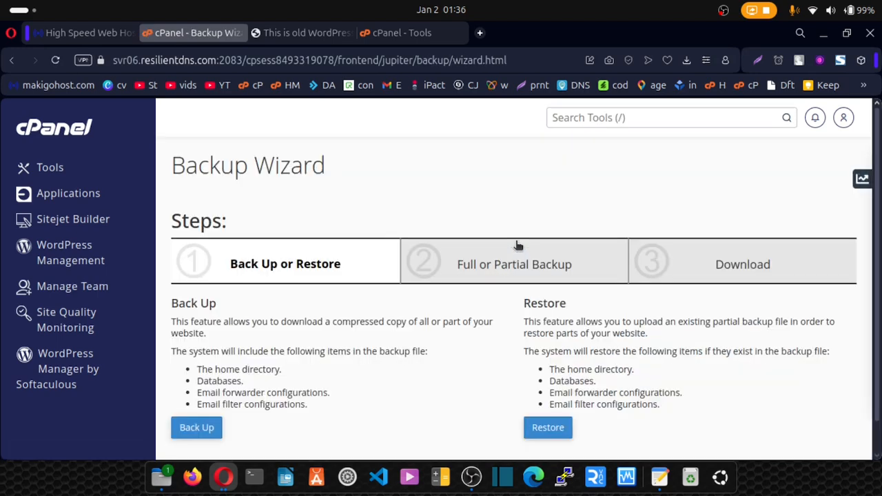
left_click(195, 428)
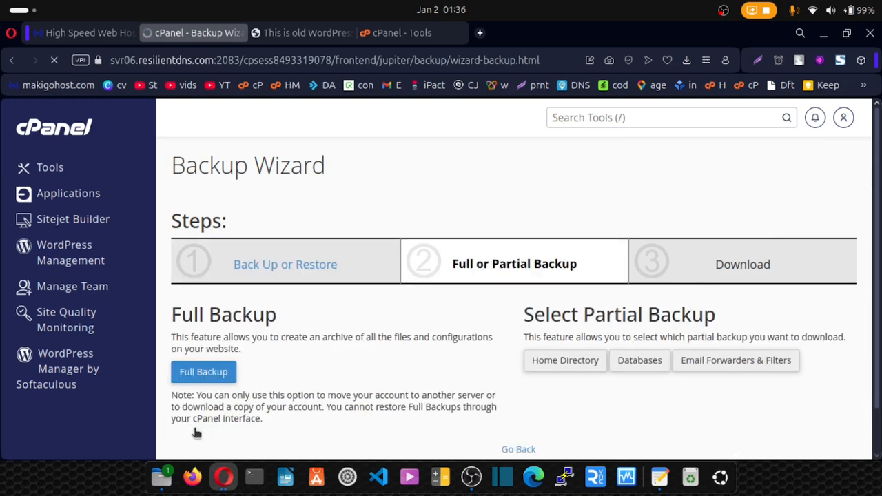
left_click(638, 364)
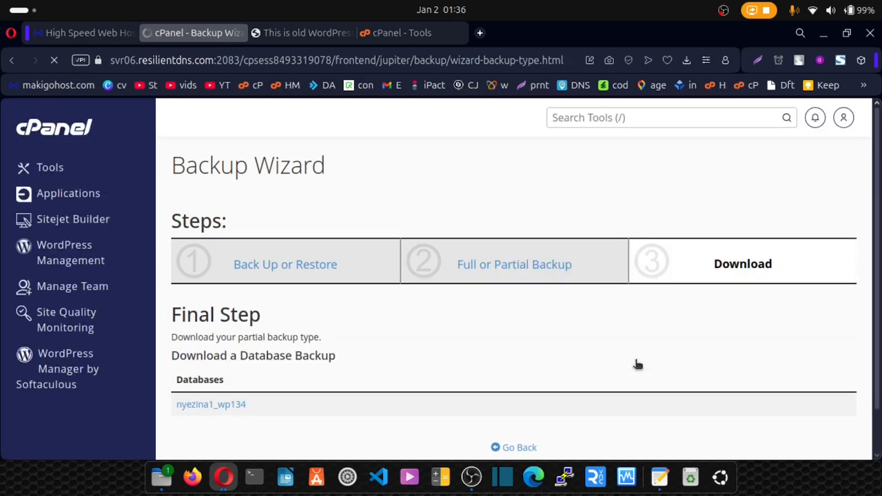
scroll(638, 363, "down", 2)
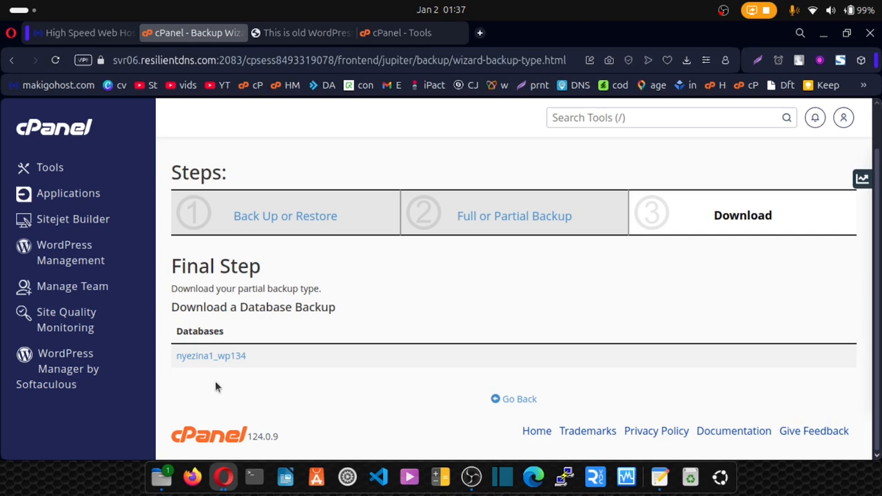
left_click(213, 357)
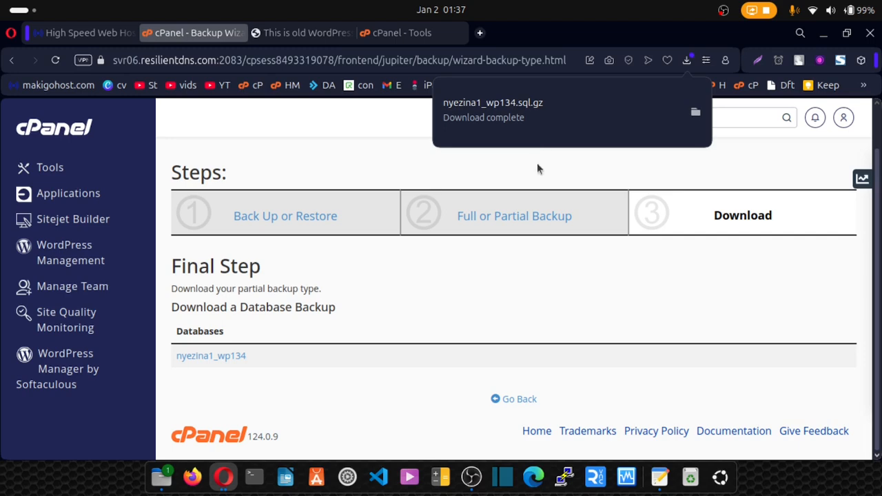
- Download the Email Forwarders backups aliases-mytutorialz.xyz.gz and aliases-learn.mytutorialz.xyz.gz
left_click(496, 219)
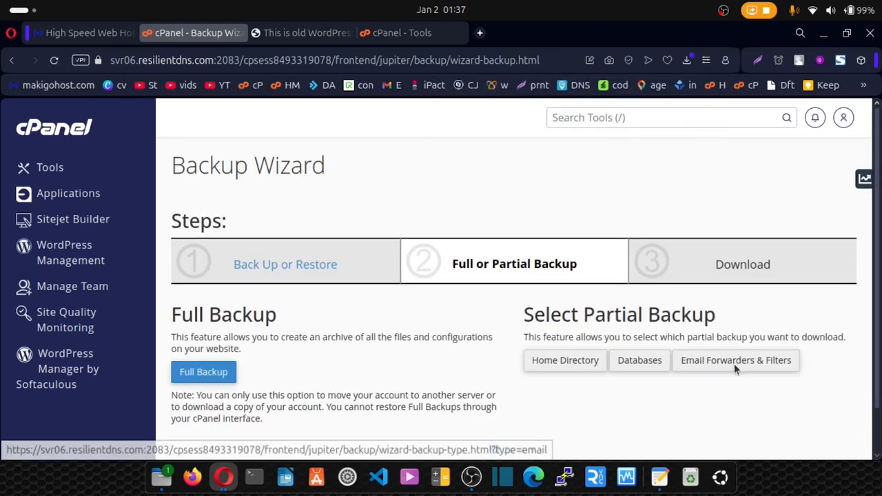
left_click(720, 362)
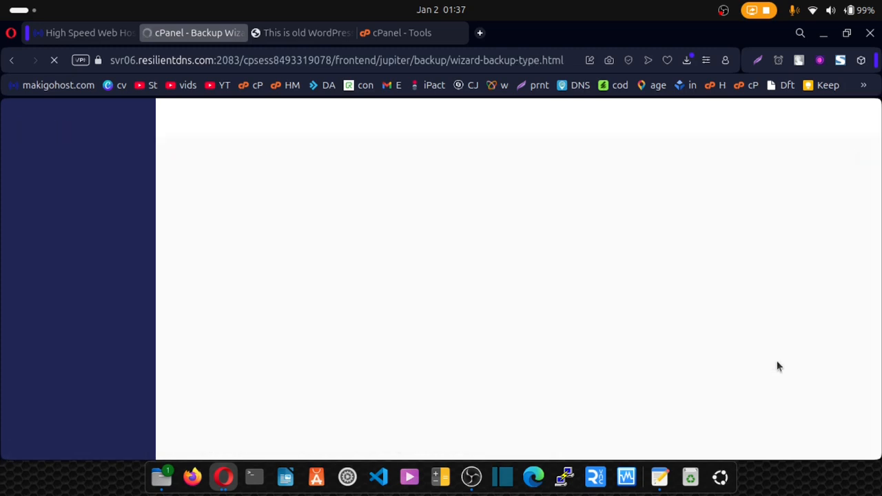
scroll(413, 357, "down", 2)
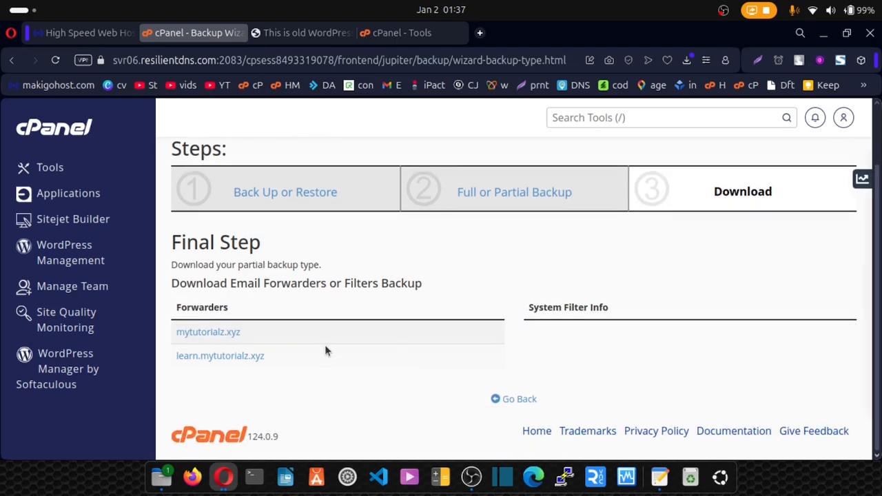
left_click(220, 334)
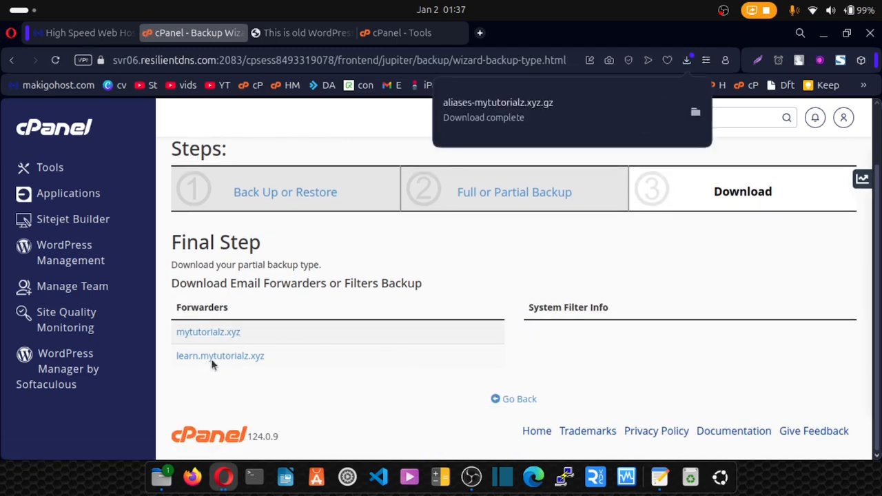
left_click(221, 358)
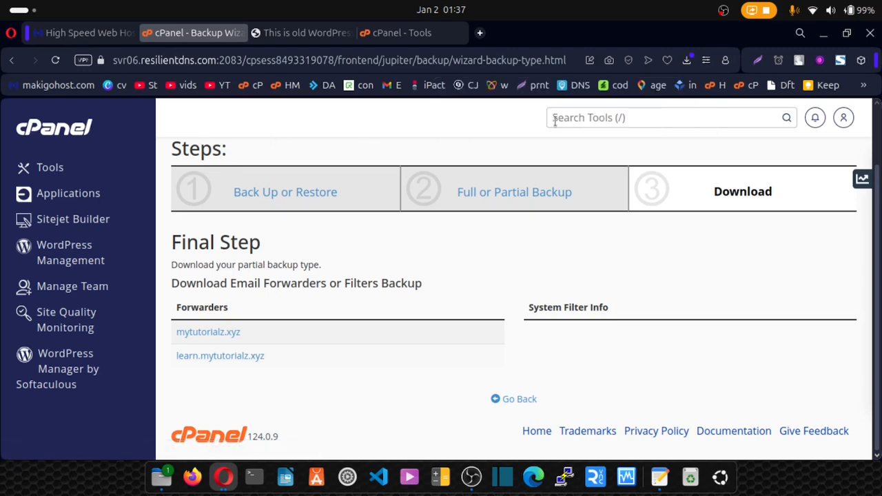
- Search 'files', open File Manager and go into the public_html folder
left_click(560, 118)
type("files")
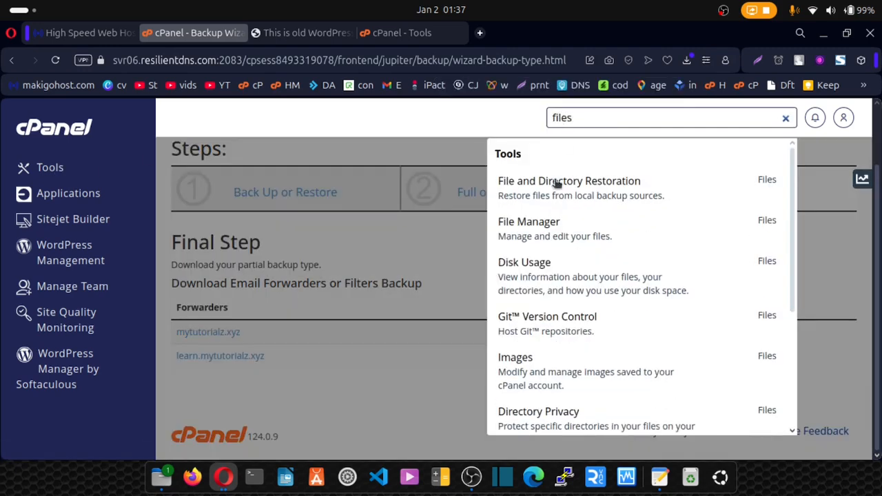
left_click(540, 237)
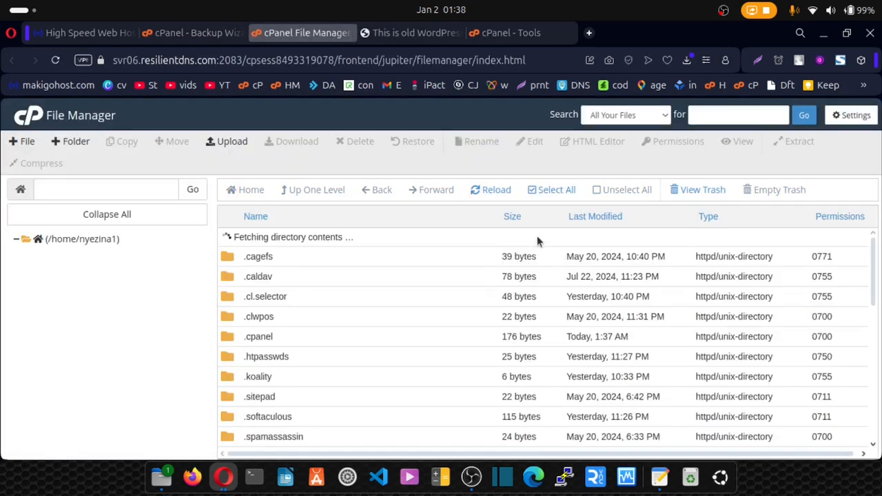
scroll(419, 271, "down", 2)
scroll(419, 270, "down", 5)
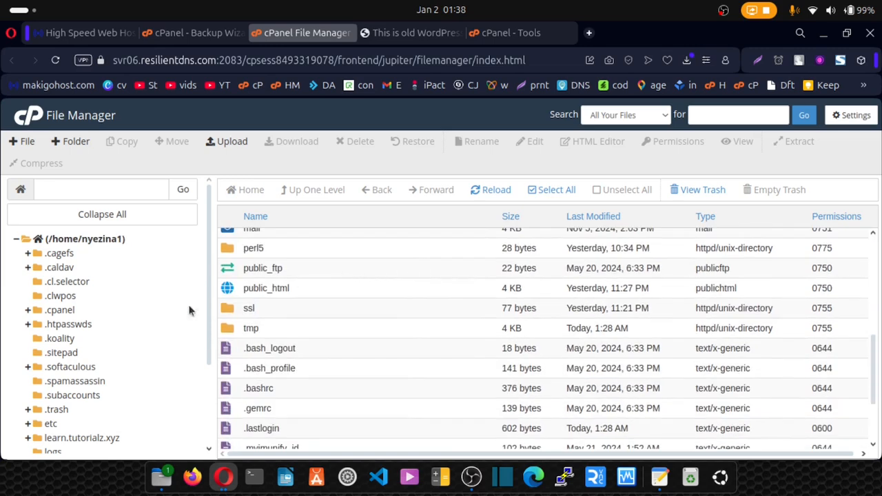
left_click(234, 292)
double_click(234, 292)
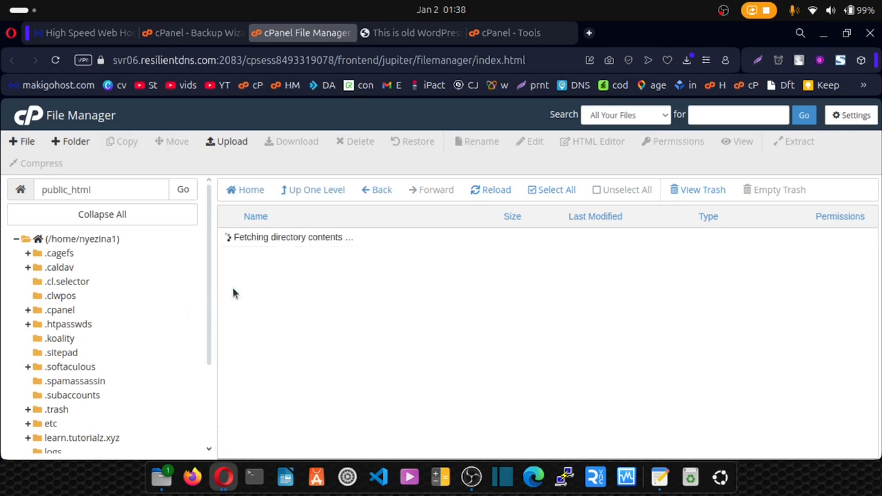
- Turn on Show Hidden Files (dotfiles) in File Manager settings so .htaccess appears
left_click(857, 113)
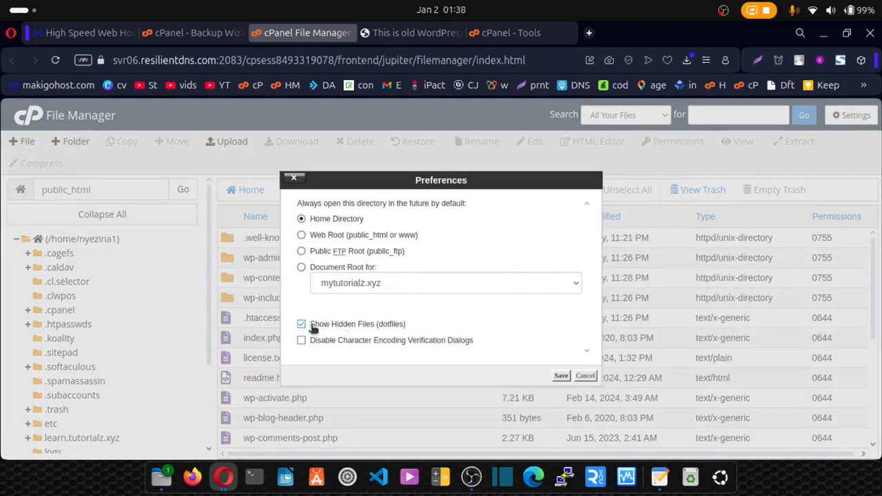
left_click(318, 326)
triple_click(317, 329)
left_click(311, 327)
double_click(314, 327)
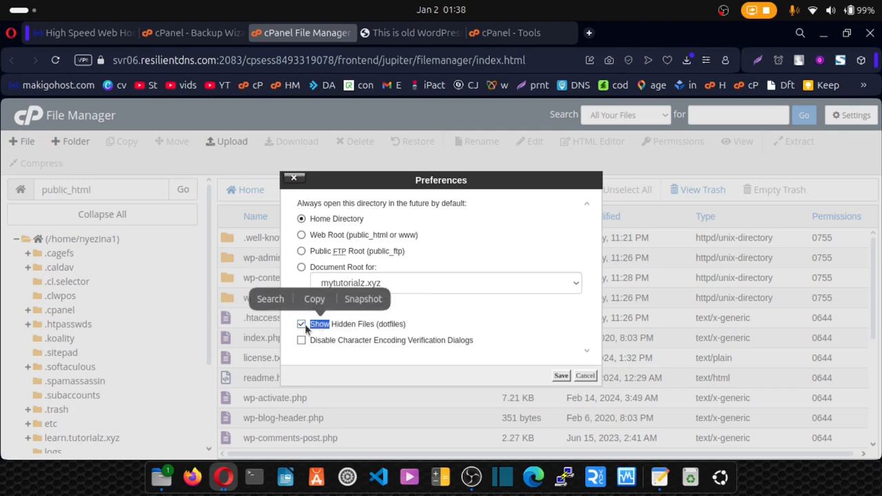
left_click(305, 324)
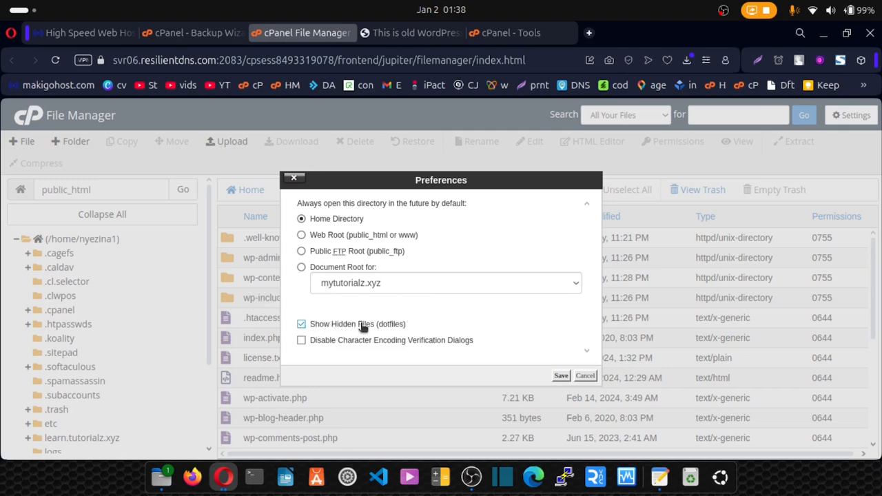
left_click(561, 379)
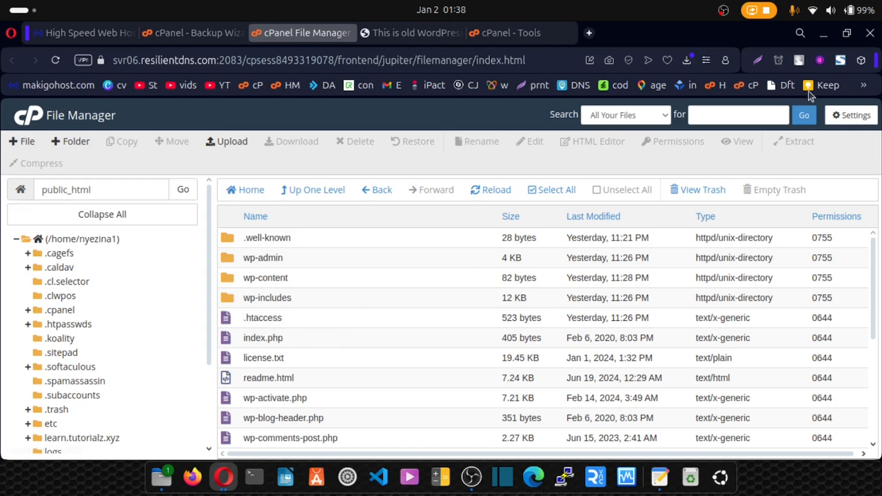
left_click(845, 117)
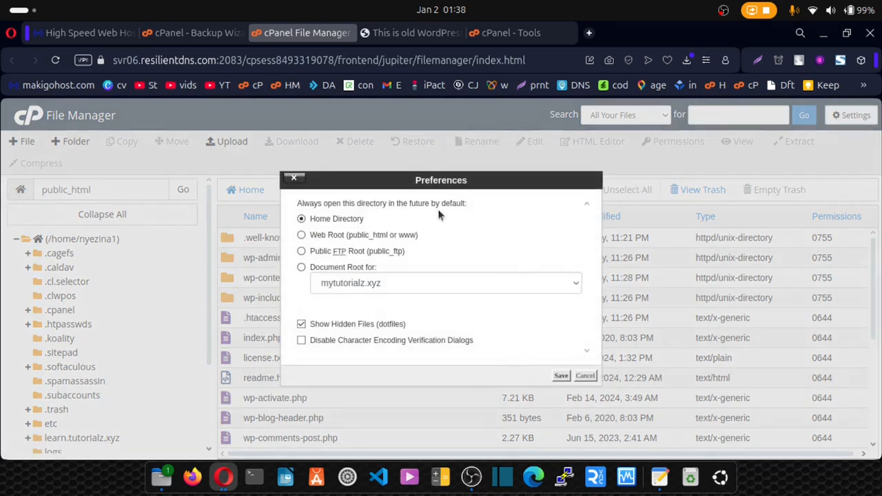
left_click(295, 185)
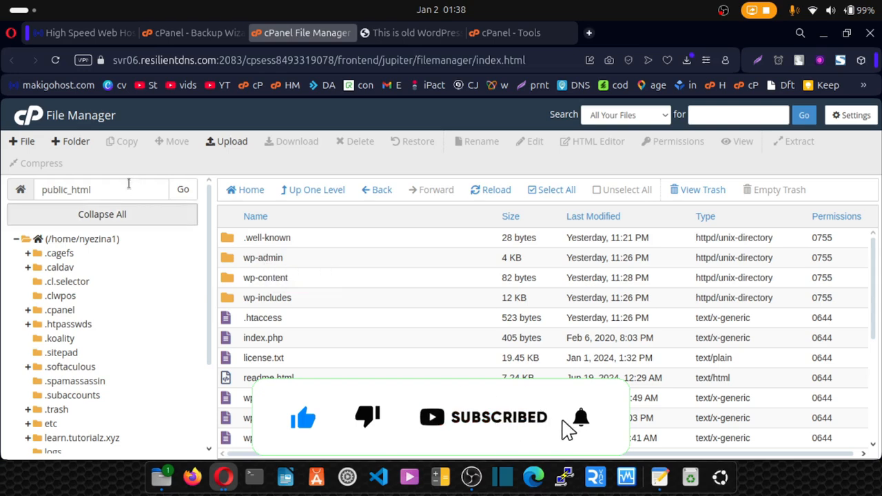
- Compress everything in public_html into a 29.34 MB archive named site-backup.zip
left_click(546, 194)
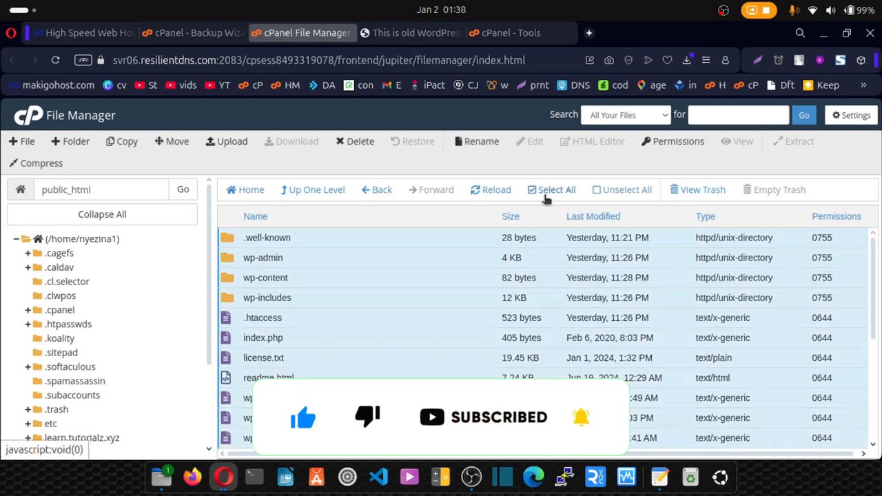
left_click(54, 165)
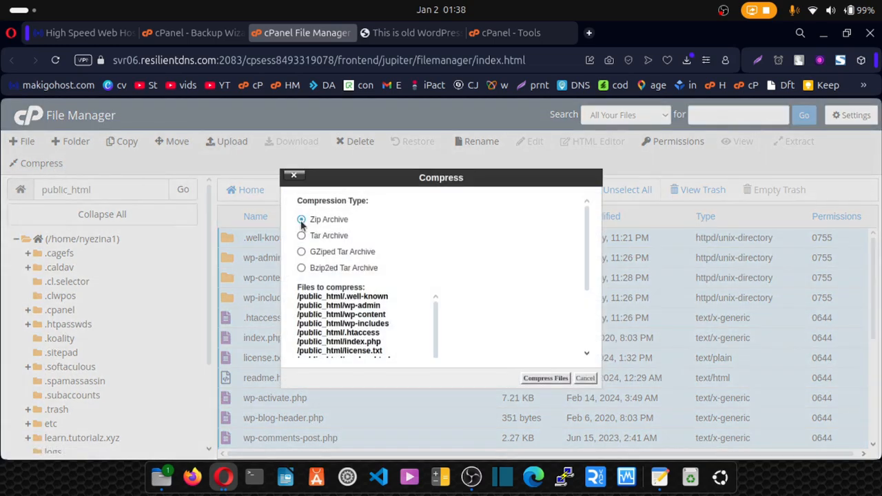
scroll(411, 260, "down", 5)
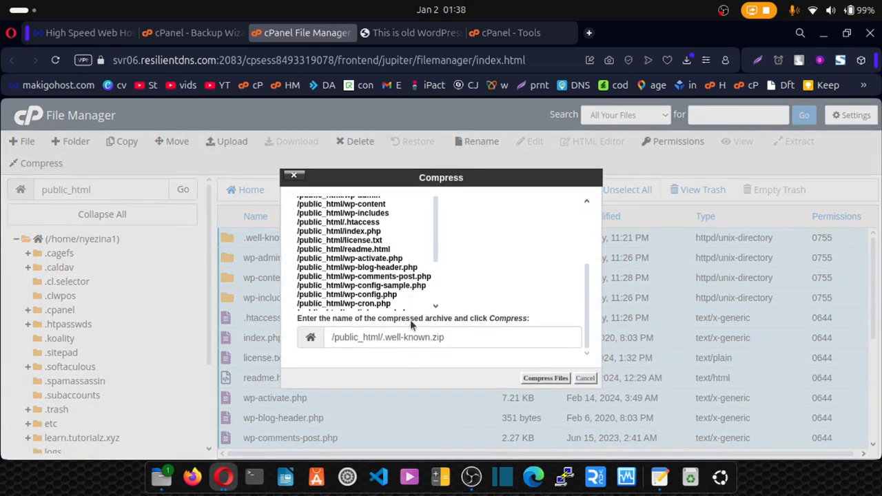
left_click_drag(431, 338, 381, 337)
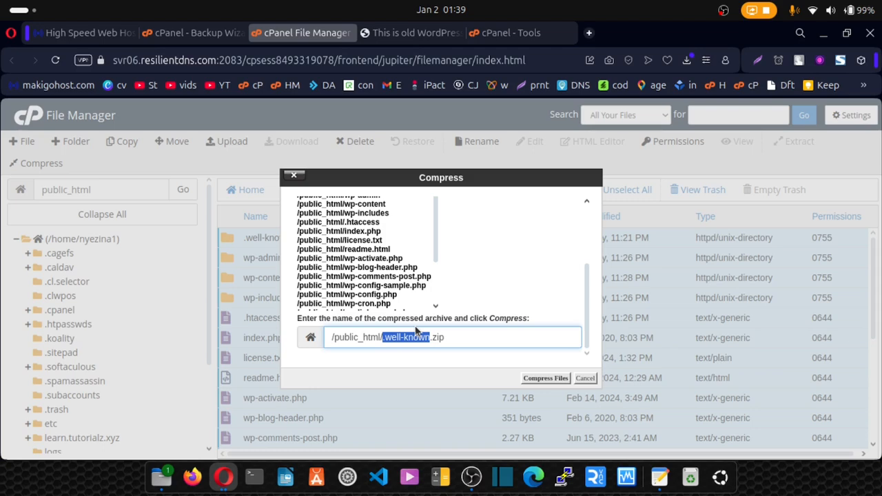
key("BackSpace")
type("site")
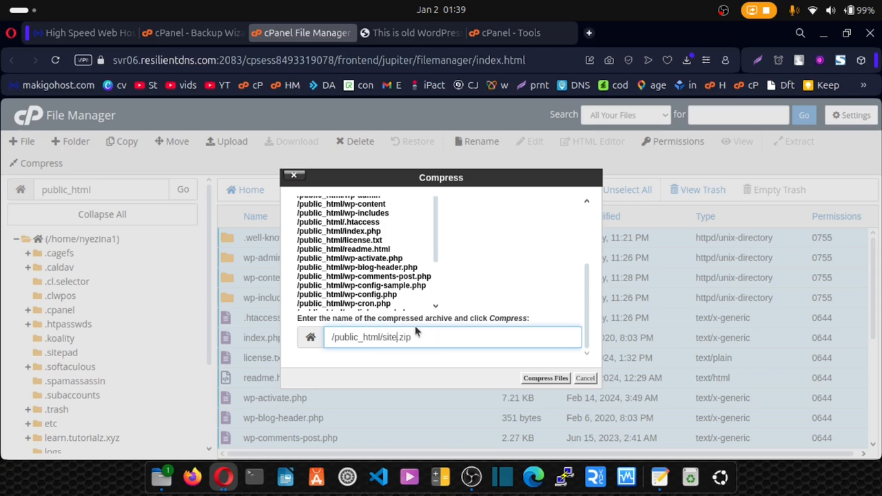
type("-backuo")
key("BackSpace")
type("p")
left_click(539, 380)
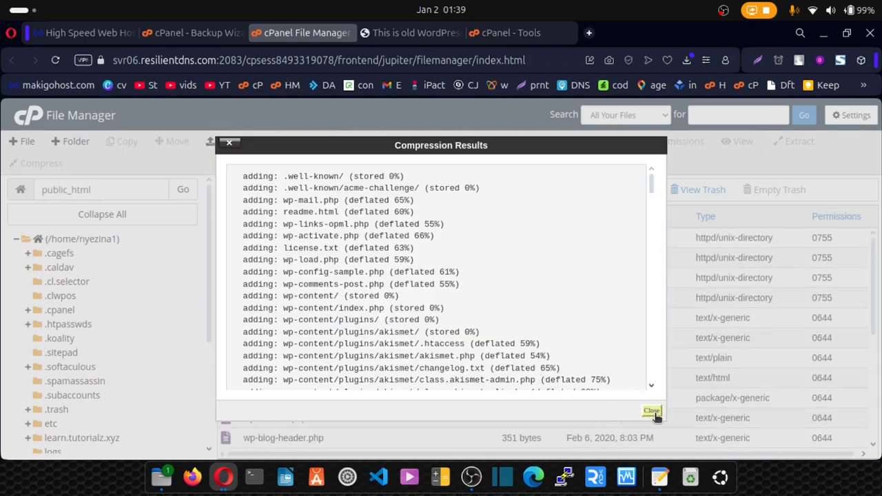
left_click(652, 412)
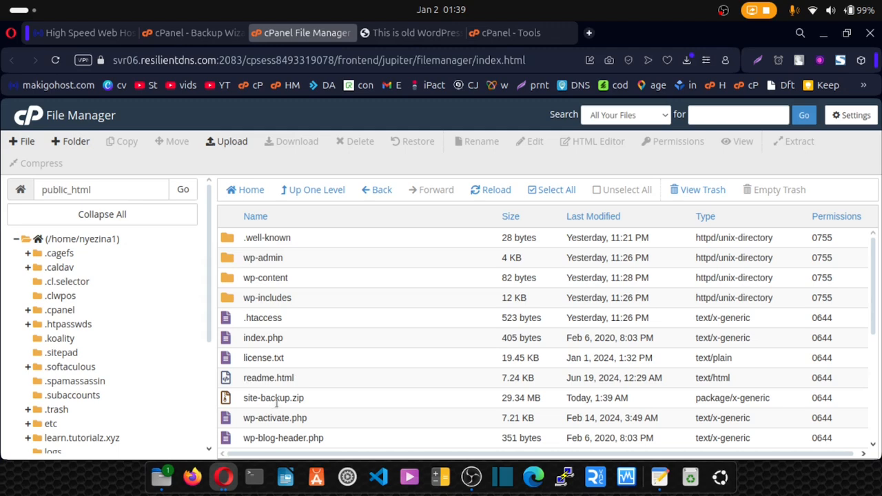
- Download site-backup.zip and verify the download completed in the browser's Downloads list
left_click(233, 396)
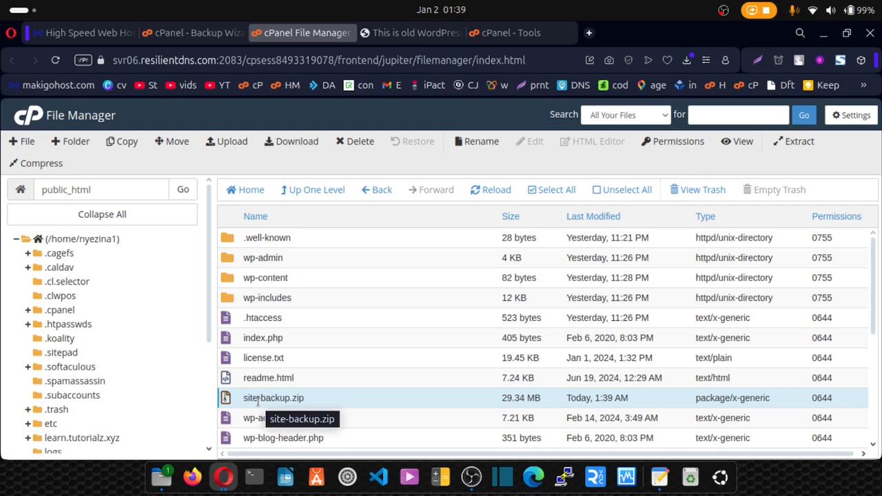
left_click(416, 34)
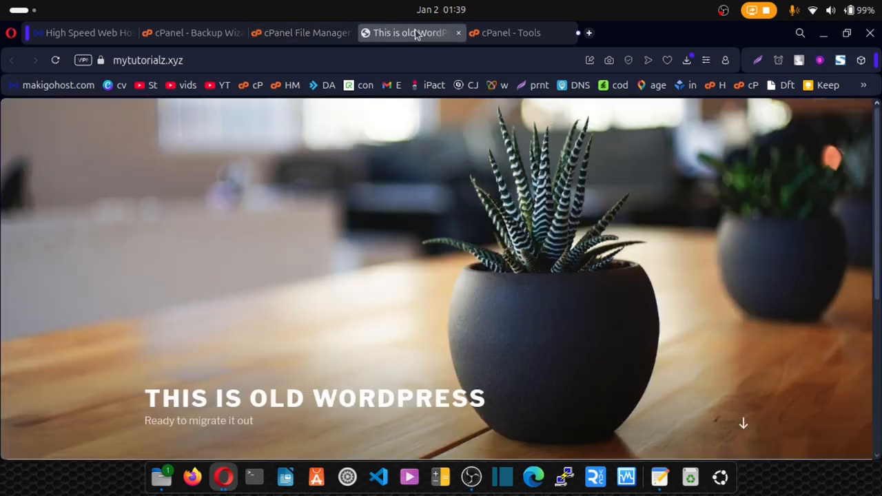
left_click(297, 33)
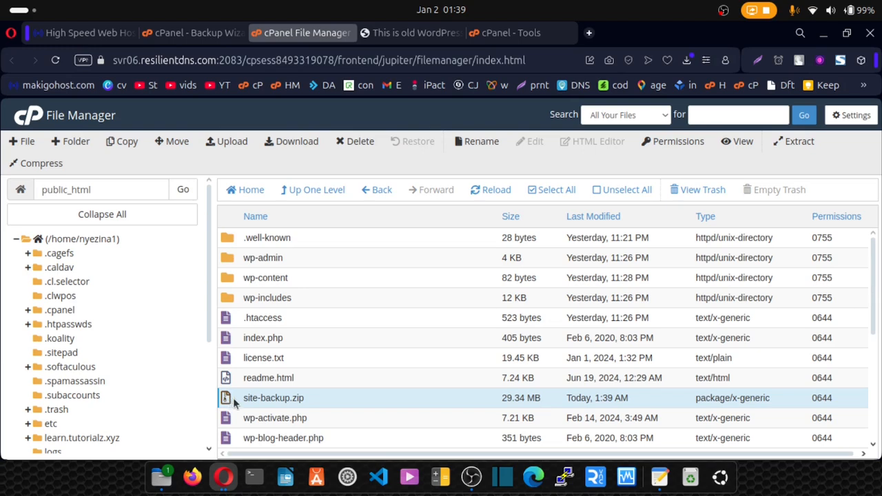
left_click(290, 149)
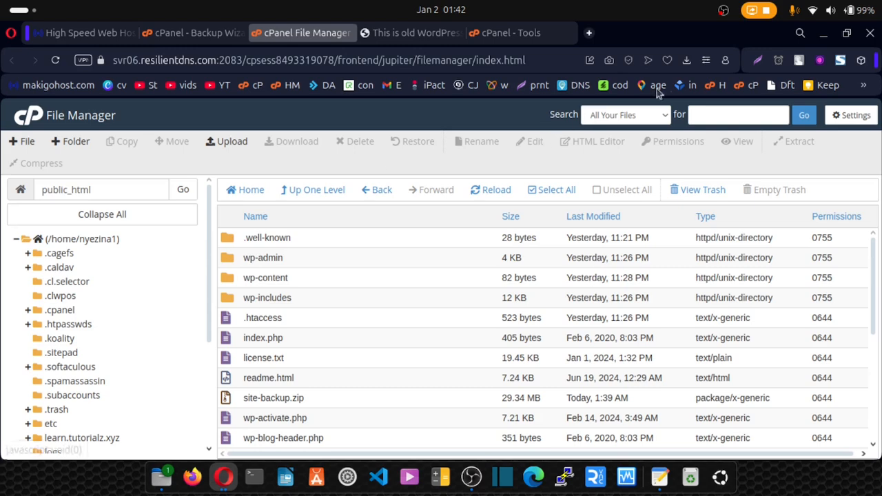
left_click(687, 60)
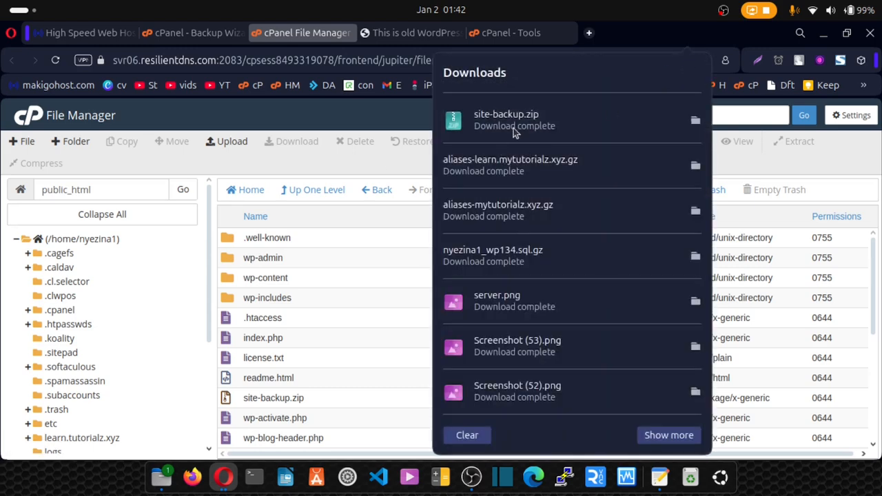
left_click(369, 121)
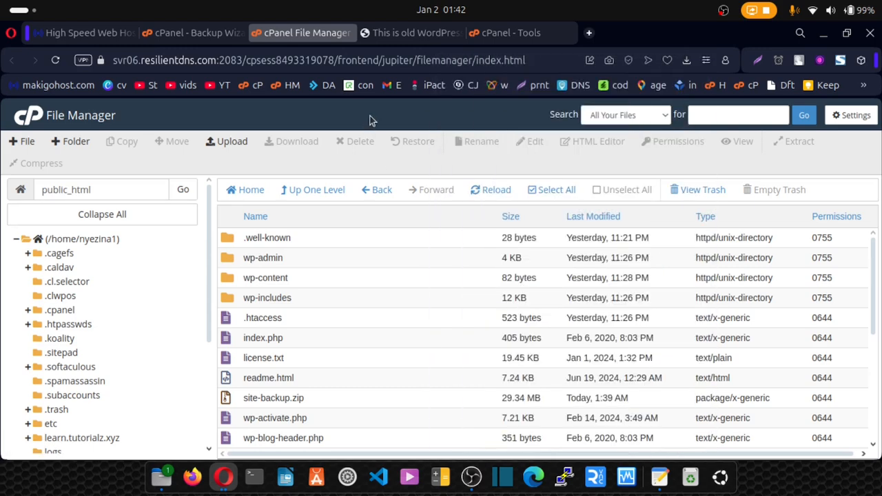
- Go up to the home directory in File Manager and select the mail folder
left_click(315, 193)
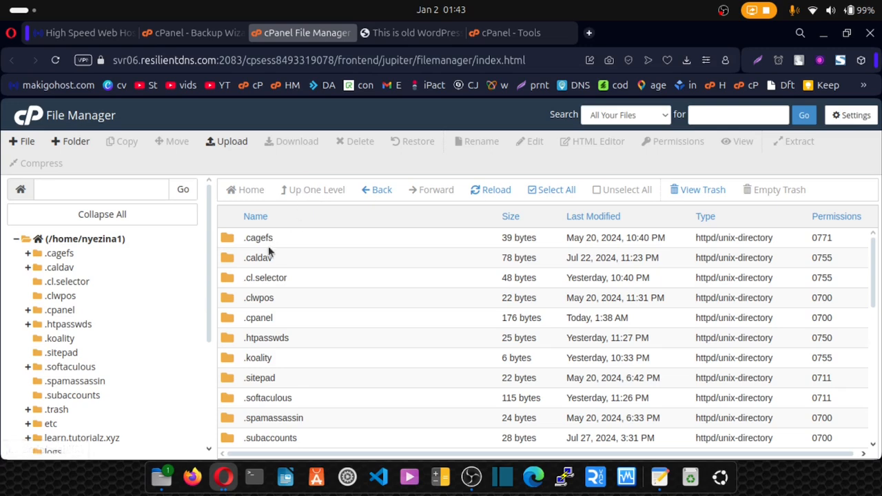
scroll(272, 256, "down", 5)
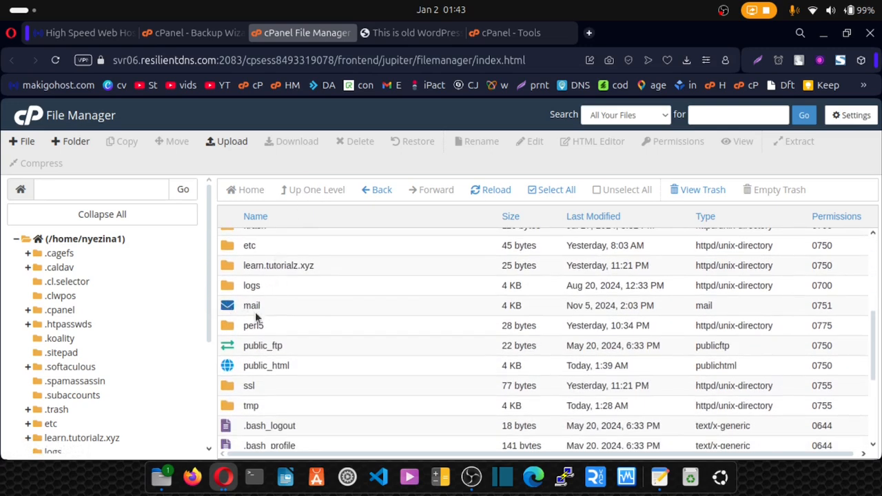
left_click(238, 309)
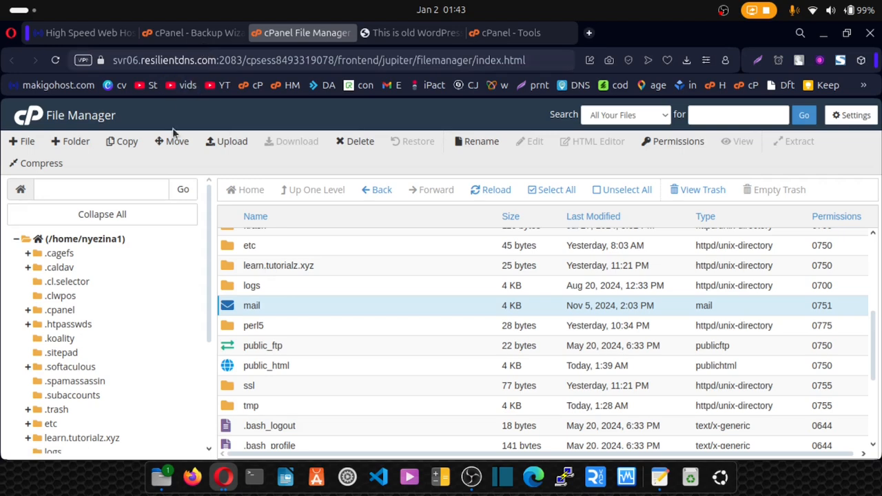
- Search 'email' in cPanel tools and view the three Email Accounts for mytutorialz.xyz
left_click(198, 38)
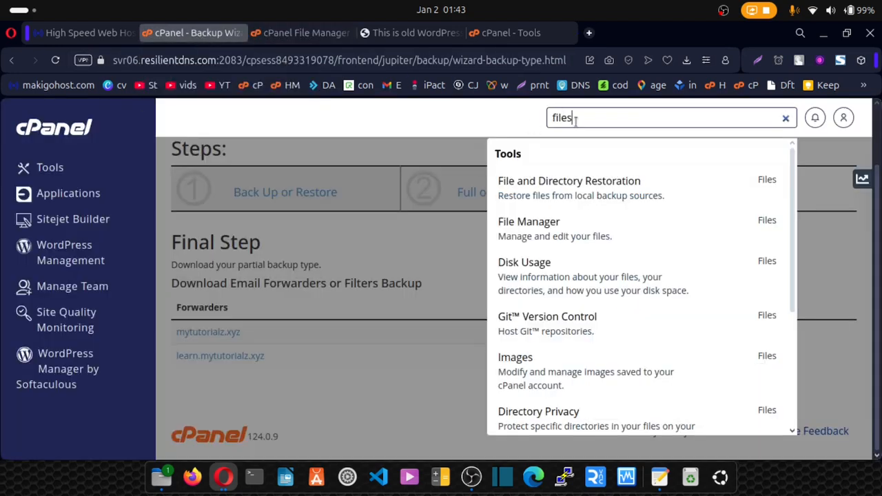
double_click(550, 116)
type("email")
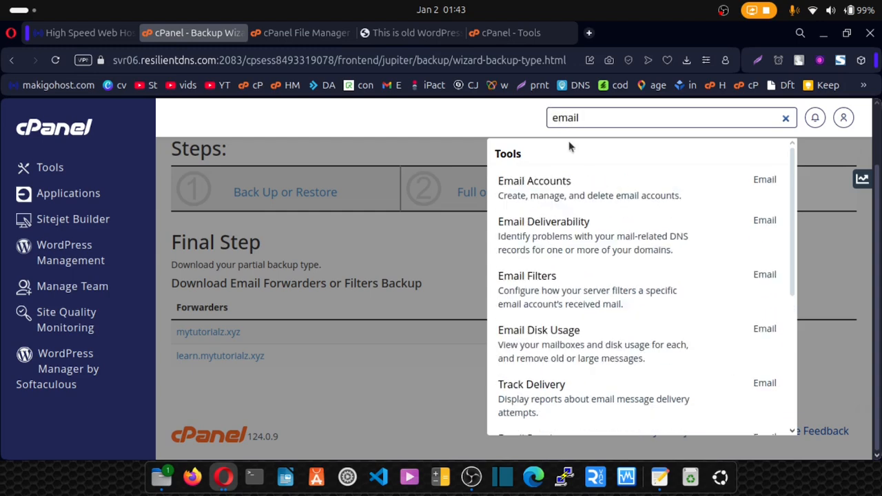
left_click(571, 182)
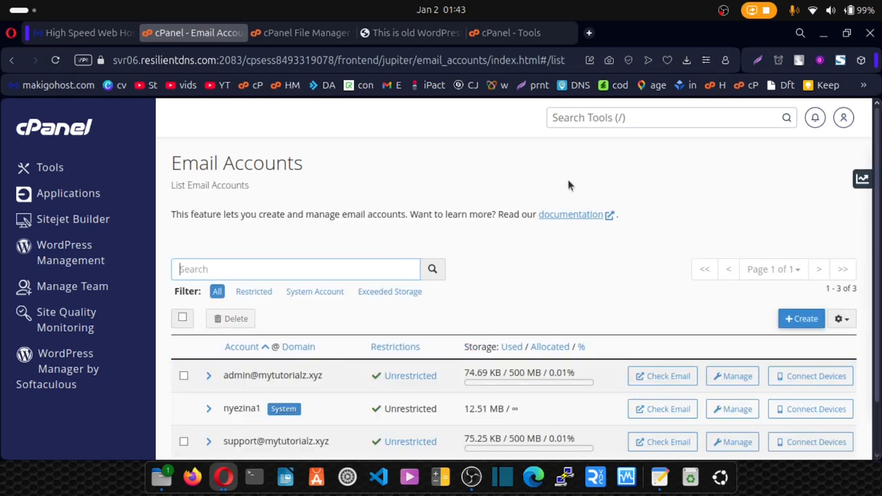
scroll(565, 197, "down", 2)
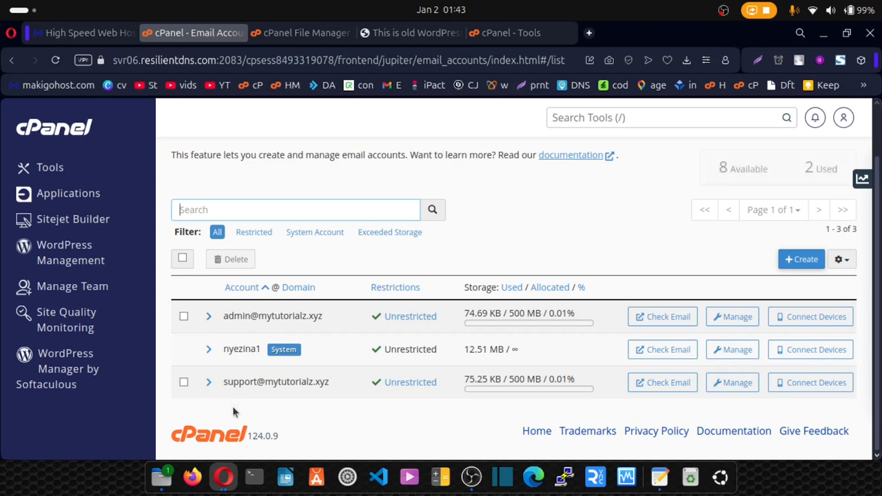
- Compress the mail folder into a mail.zip archive
left_click(289, 34)
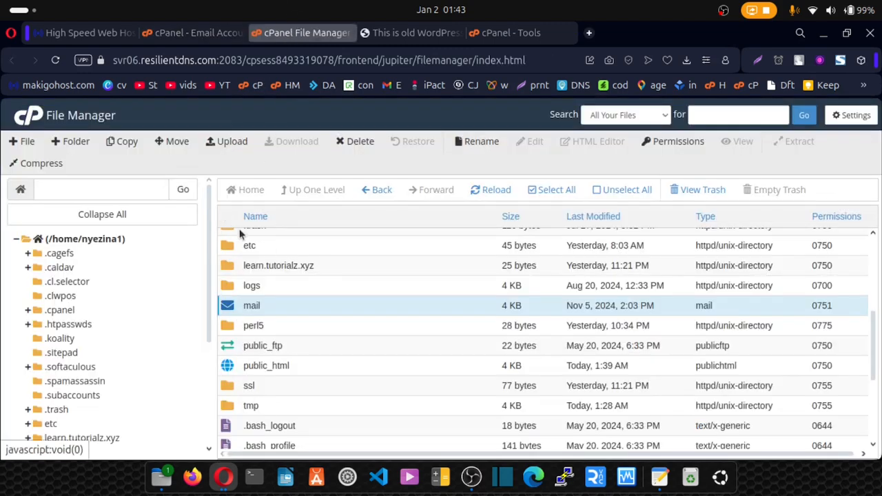
left_click(37, 163)
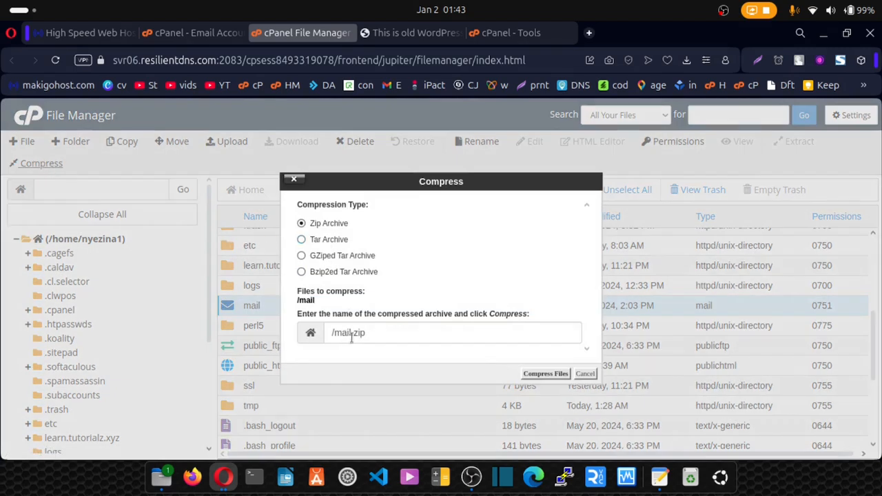
left_click(544, 375)
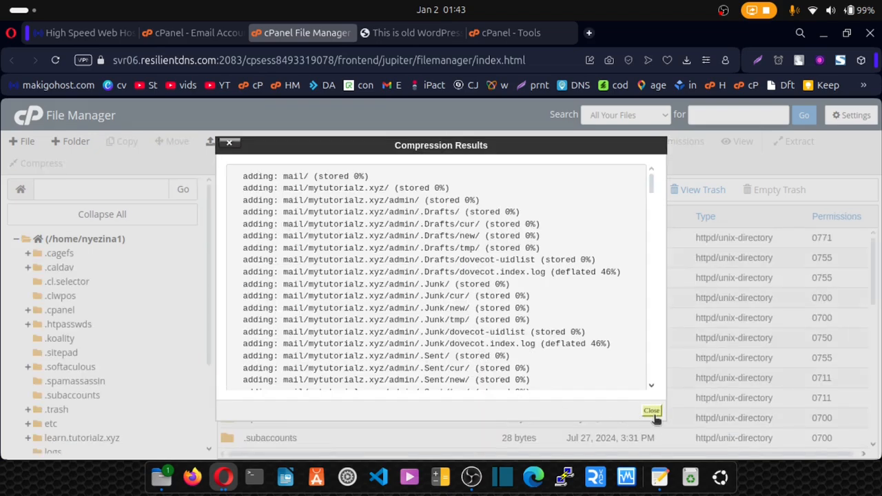
left_click(652, 411)
- Download the 2.85 MB mail.zip, then switch to the new host's cPanel
scroll(327, 350, "down", 5)
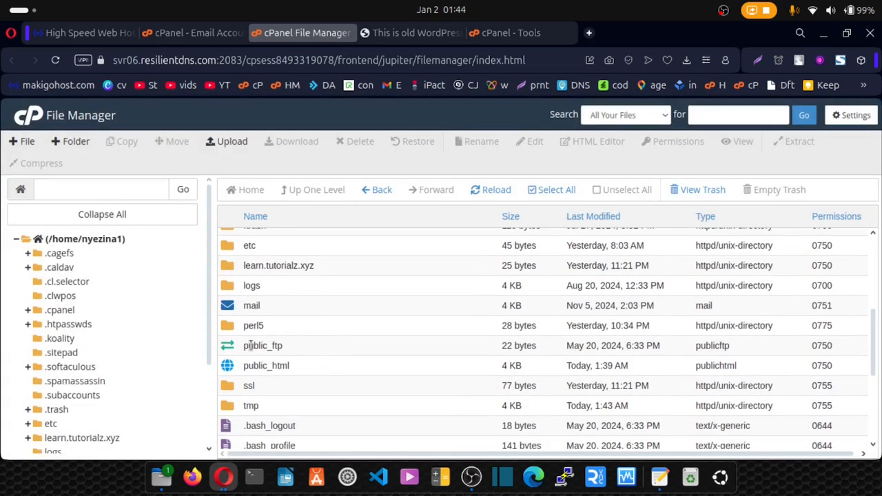
scroll(252, 353, "down", 5)
left_click(231, 421)
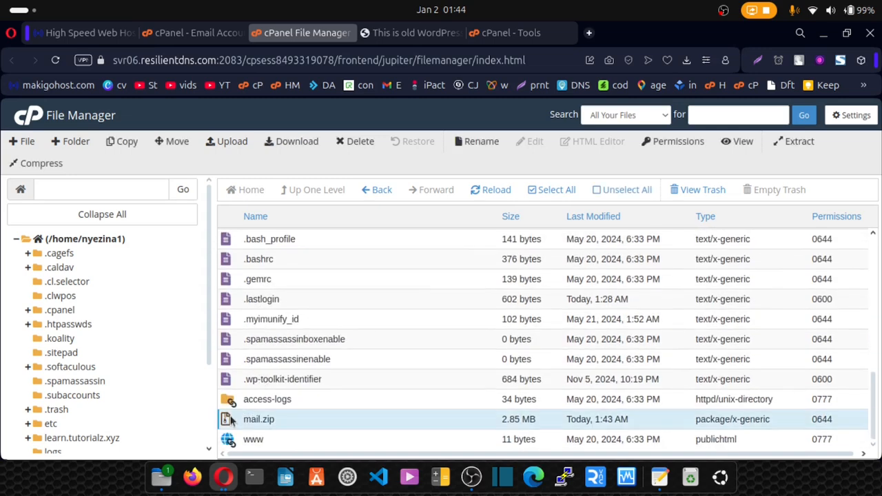
left_click(310, 144)
left_click(512, 38)
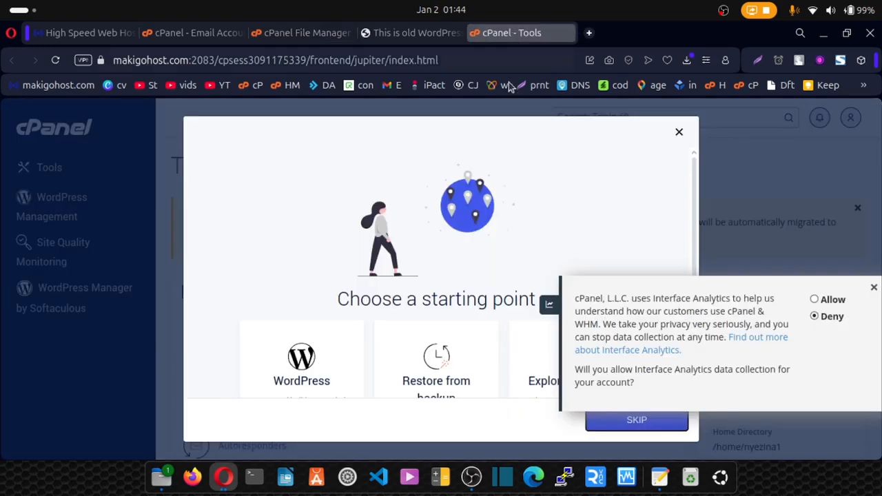
- Skip the new host's analytics and welcome prompts, then search 'file' to launch File Manager
left_click(874, 288)
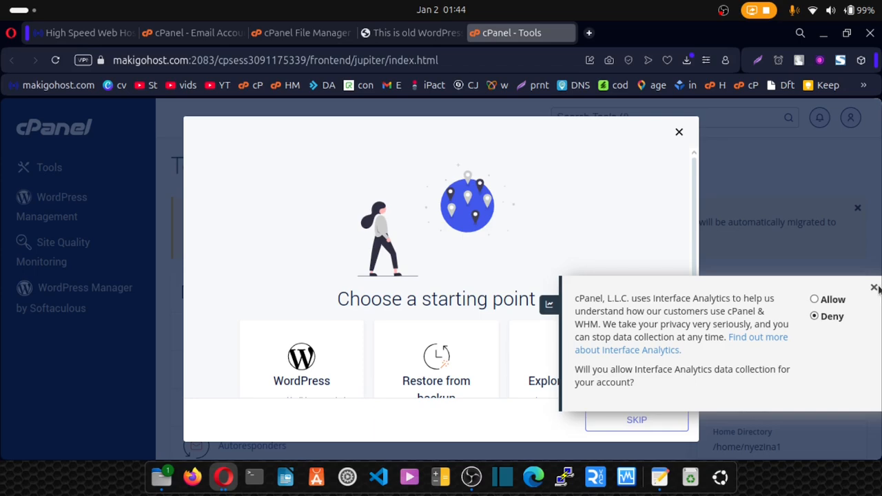
left_click(636, 420)
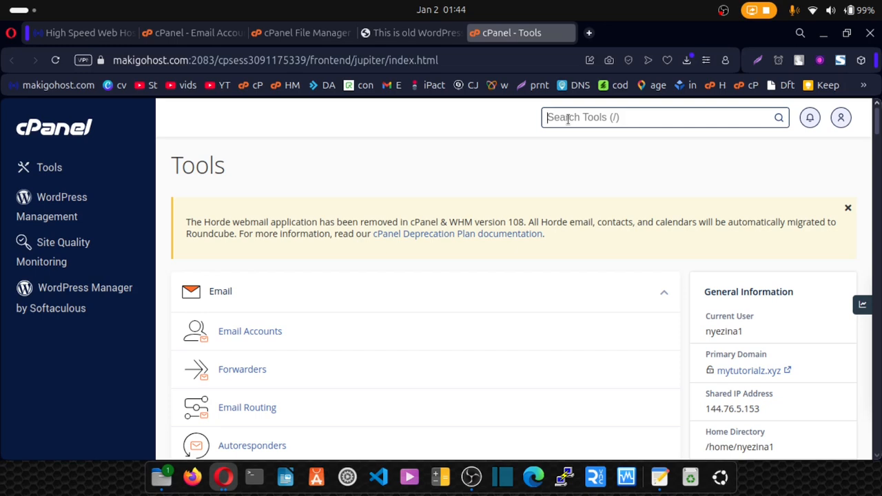
scroll(279, 176, "down", 5)
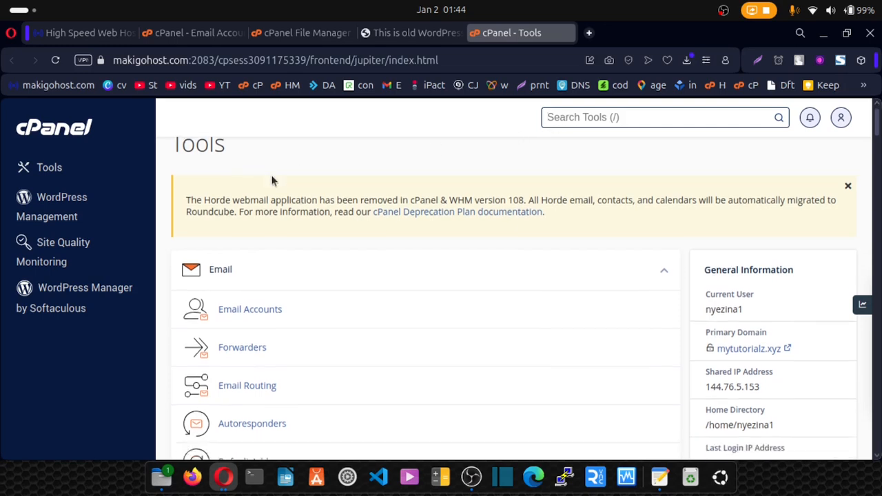
scroll(272, 178, "down", 5)
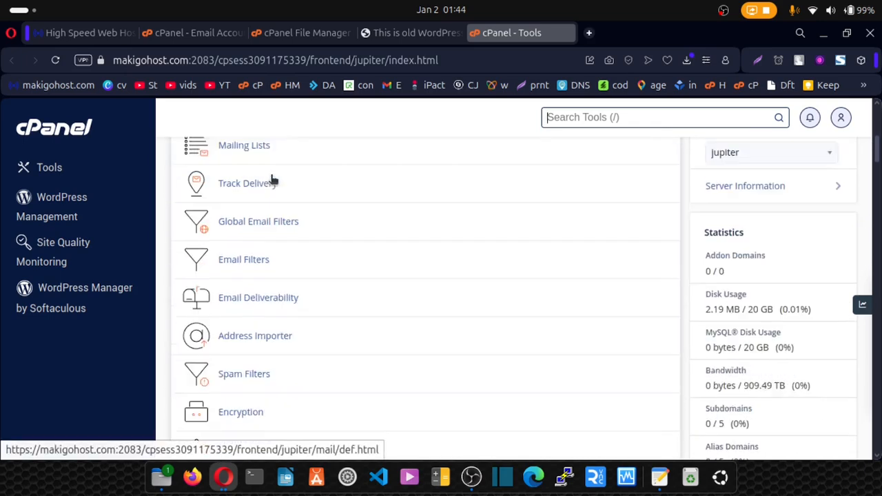
scroll(272, 178, "up", 10)
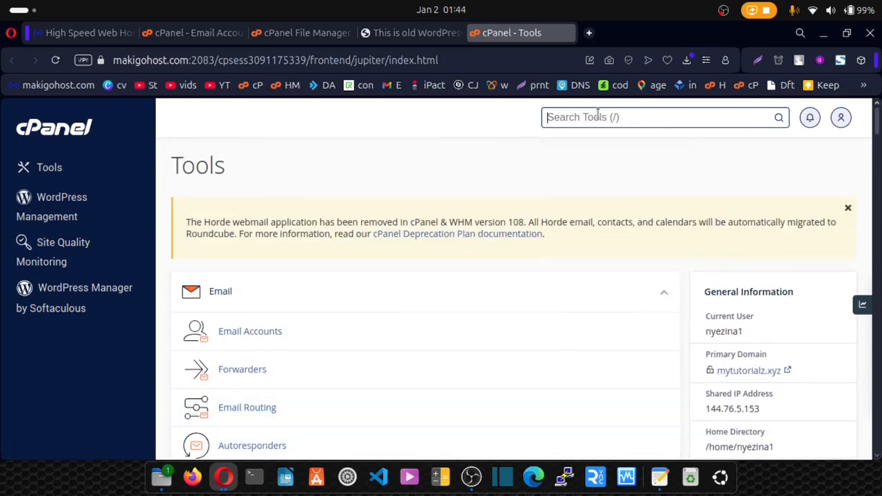
type("file")
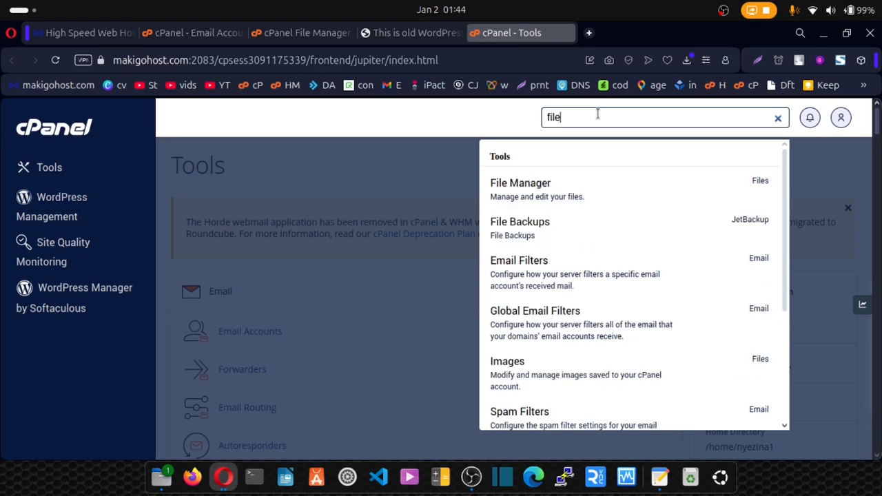
left_click(511, 191)
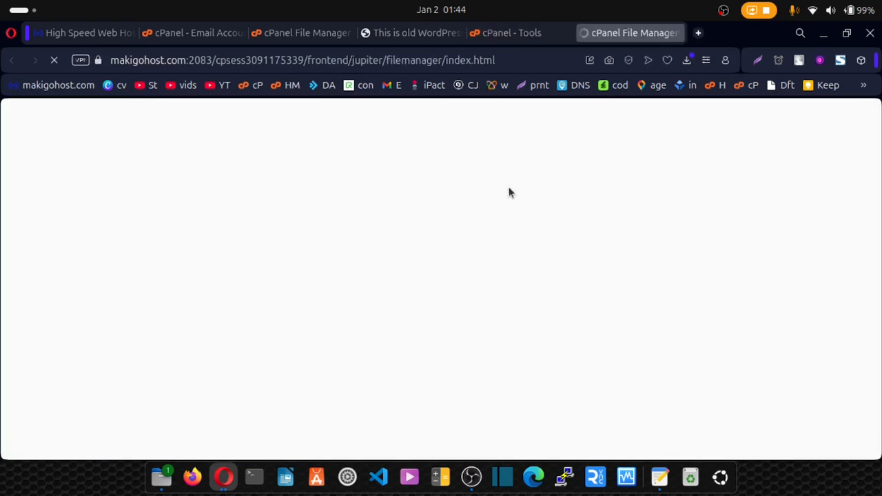
- Delete the new host's default mail folder and open the Upload page for /home
left_click(233, 341)
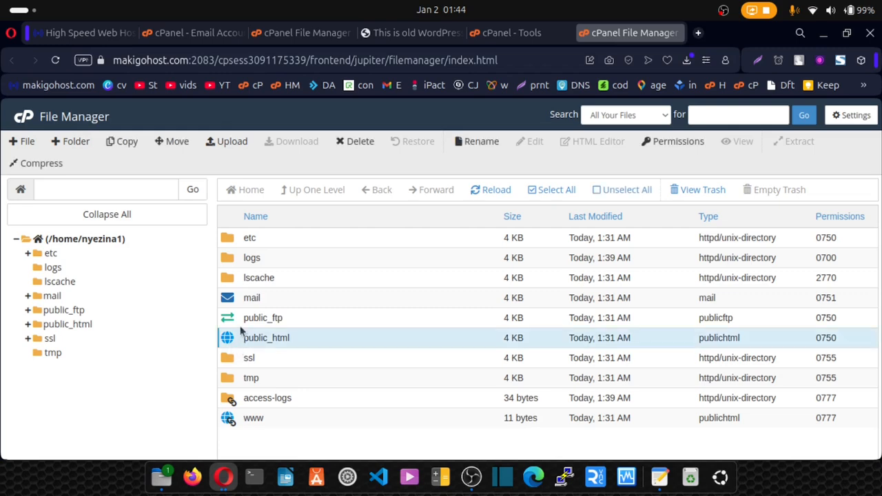
left_click(238, 303)
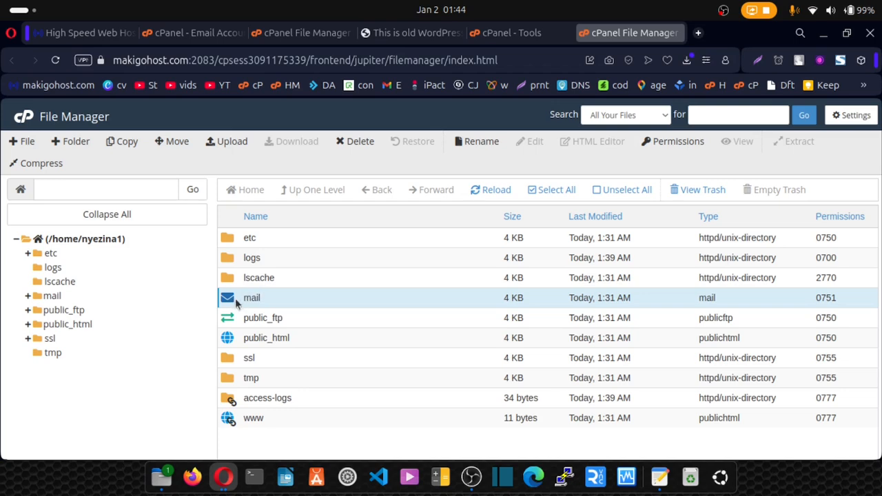
left_click(356, 141)
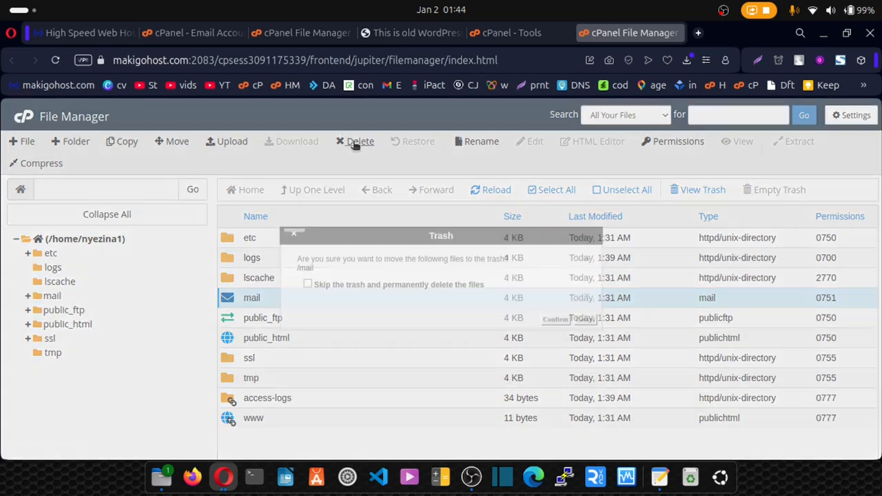
left_click(352, 288)
left_click(557, 320)
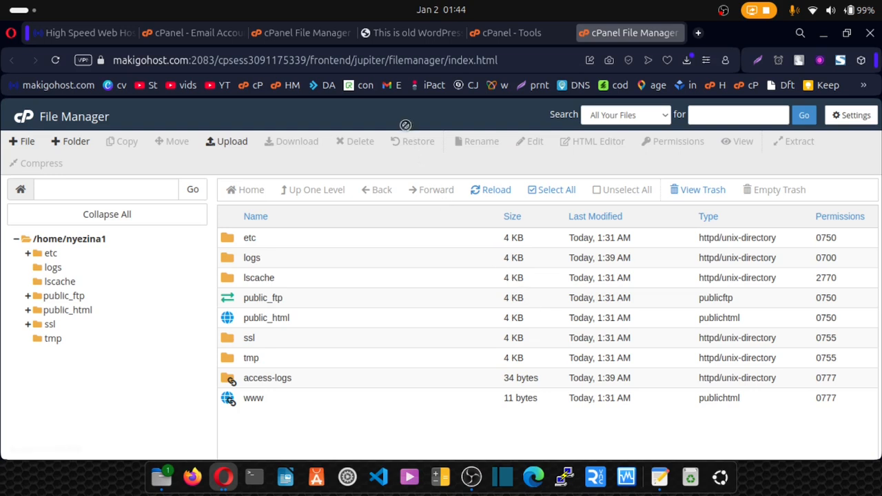
left_click(232, 143)
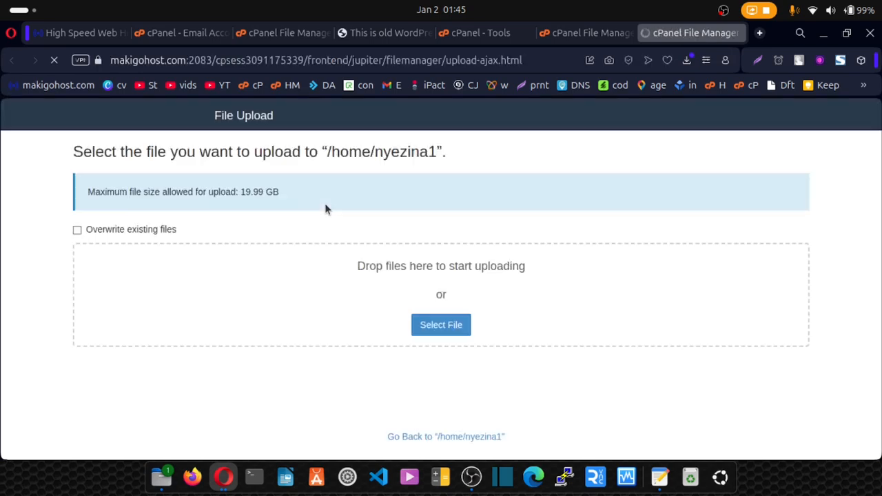
- Upload mail (1).zip (2.85 MB) to the home folder and select it in the file list
left_click(448, 323)
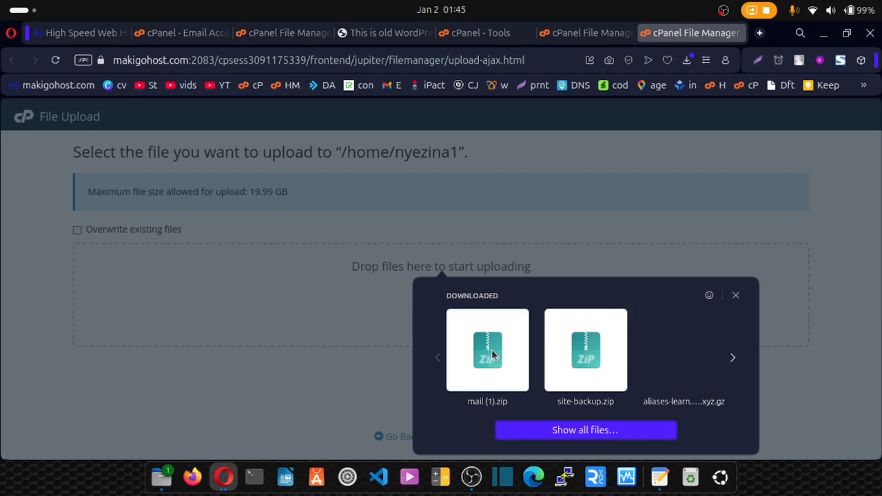
left_click(489, 352)
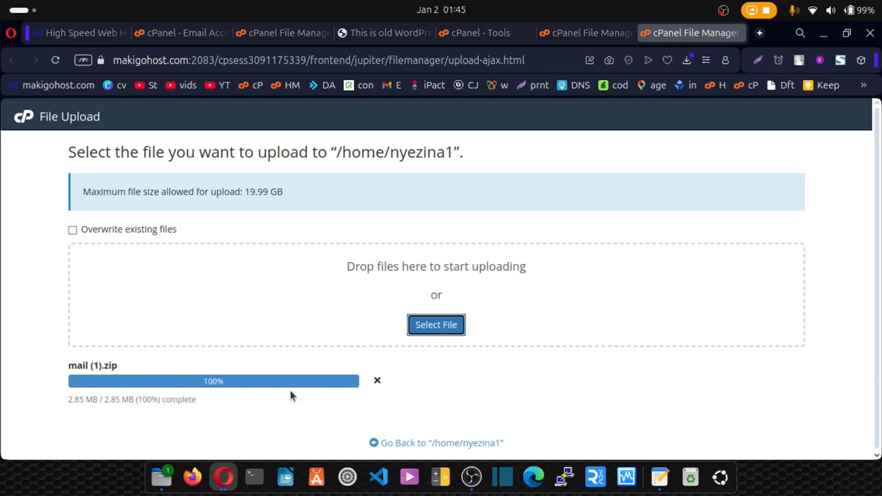
left_click(435, 445)
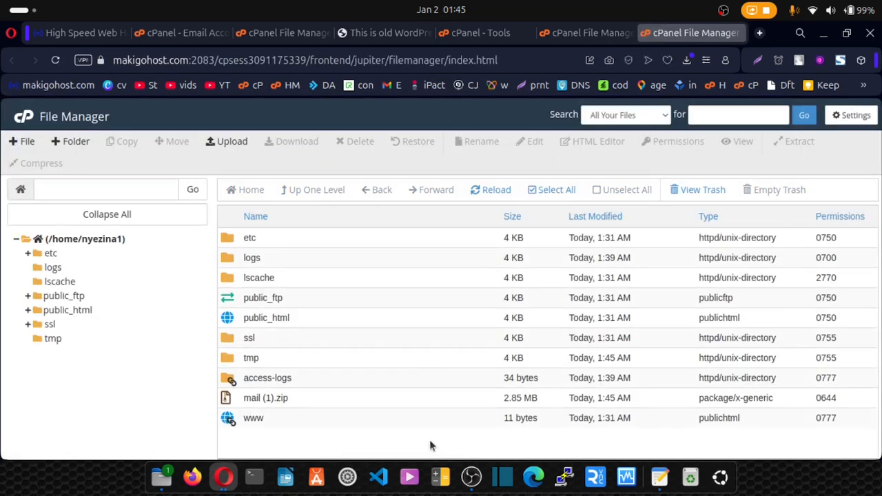
left_click(257, 398)
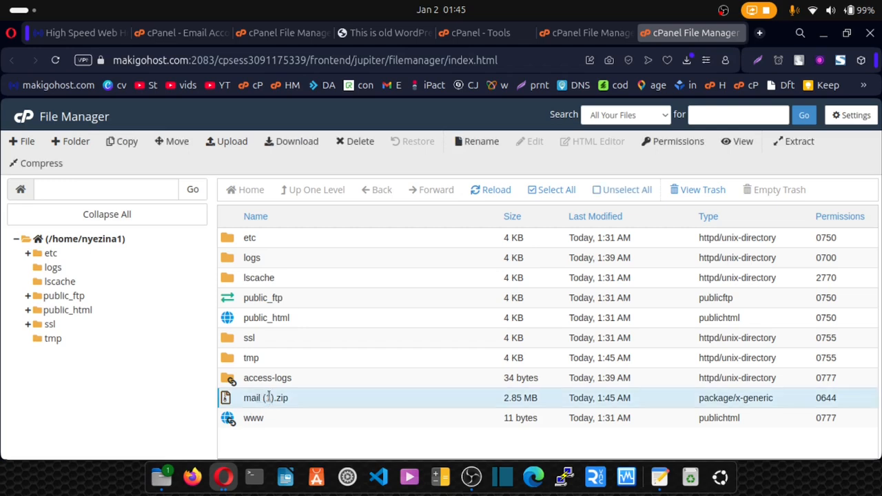
- Rename mail (1).zip to mail.zip and reload the home folder listing
left_click(479, 142)
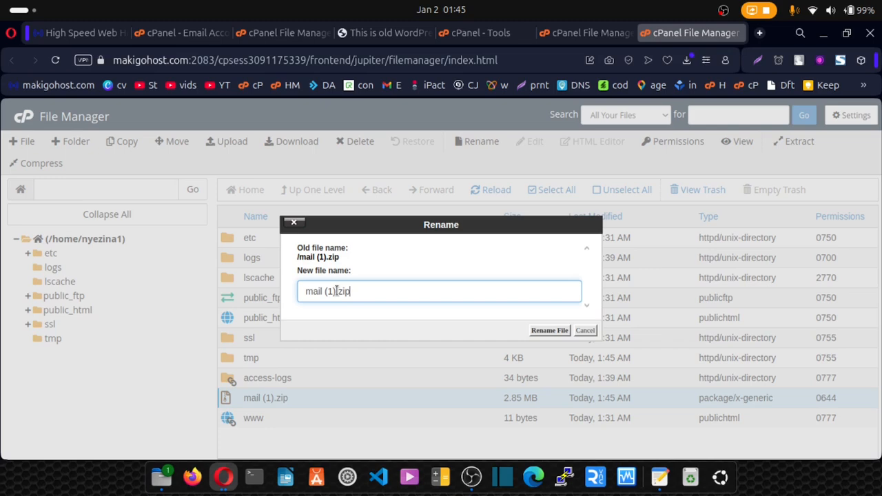
left_click_drag(336, 291, 325, 291)
key("BackSpace")
type(".")
left_click(549, 330)
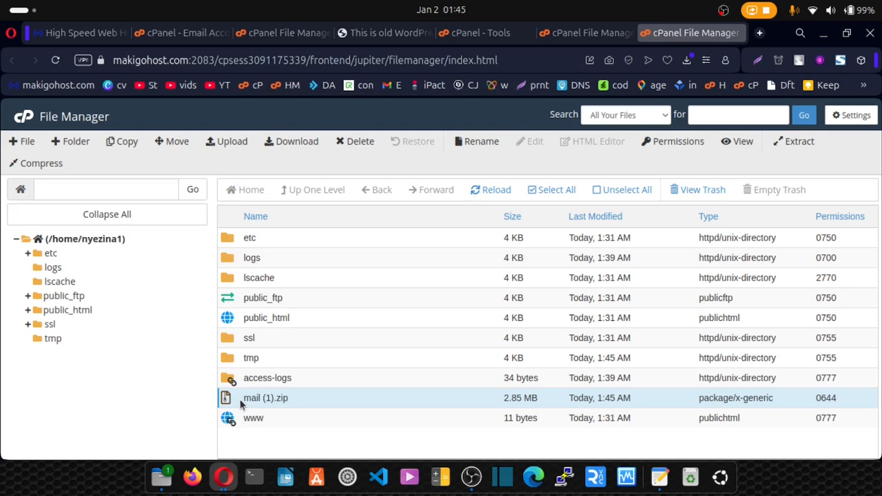
left_click(501, 193)
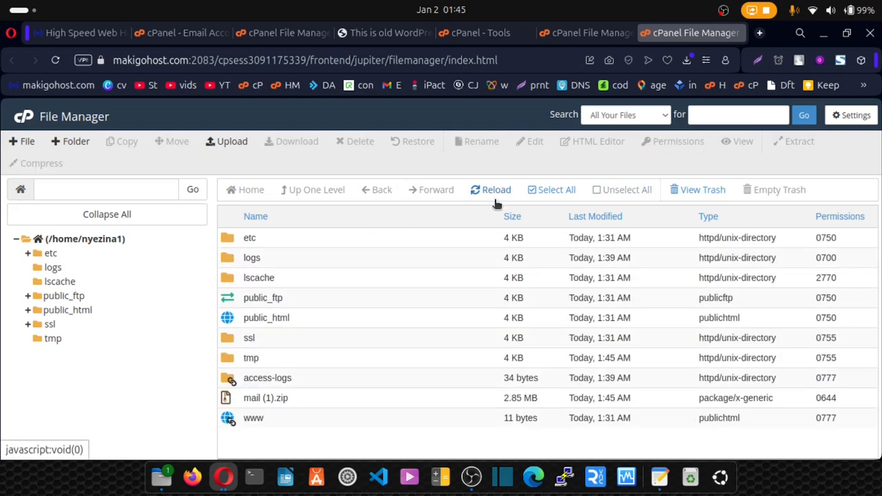
- Extract mail.zip into the home folder
left_click(243, 398)
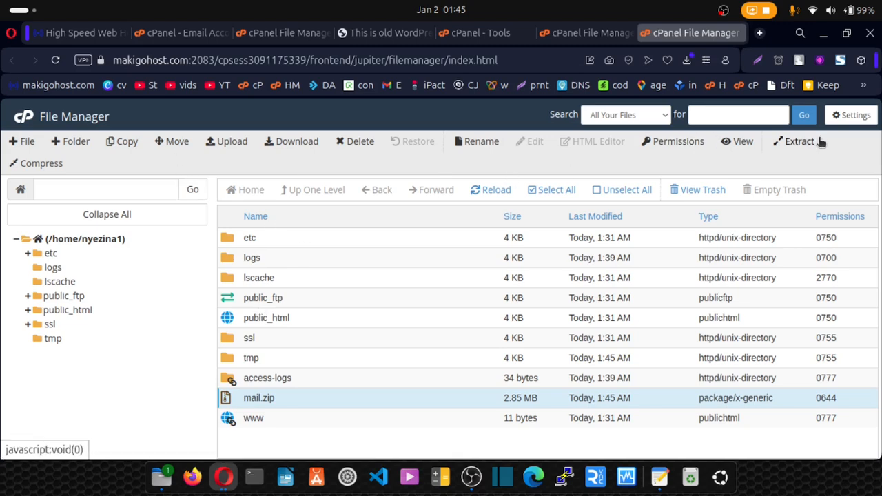
left_click(794, 141)
left_click(549, 346)
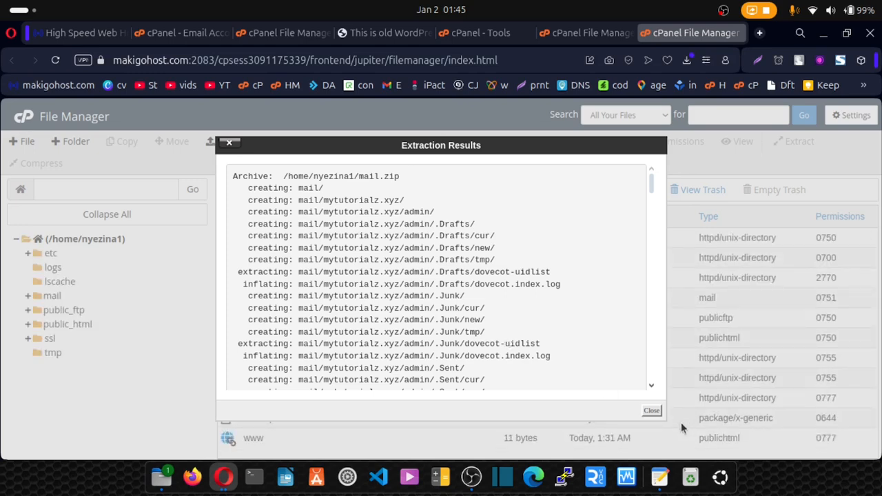
left_click(650, 411)
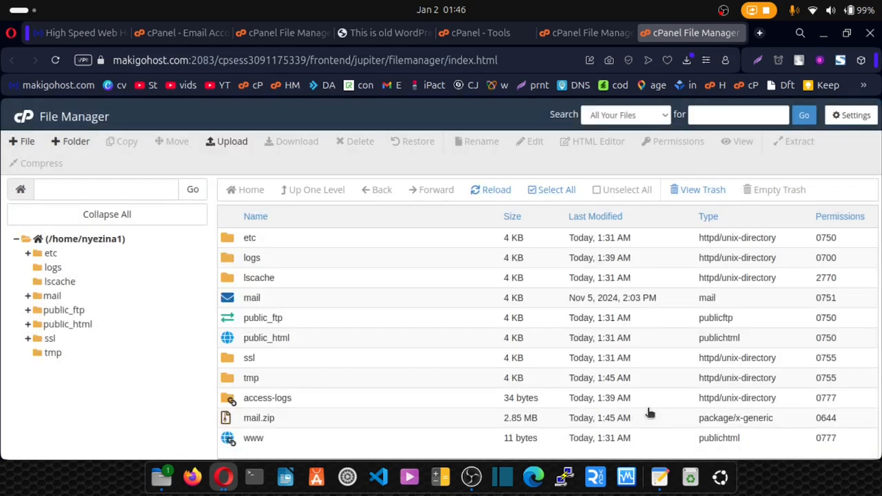
- Permanently delete mail.zip, skipping the trash, then open public_html
left_click(241, 419)
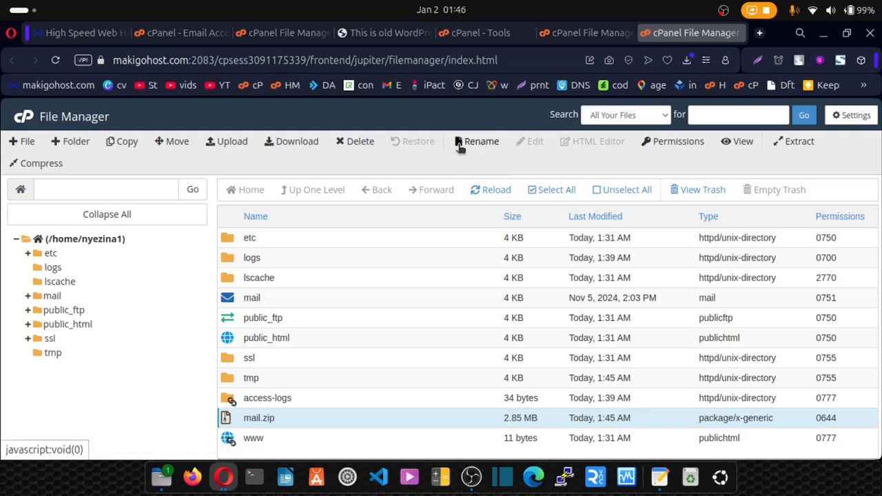
left_click(359, 142)
left_click(379, 284)
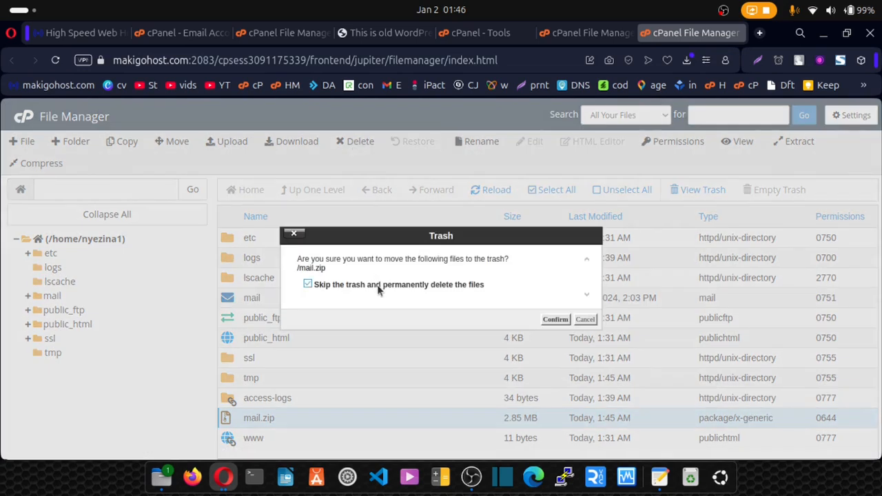
left_click(557, 319)
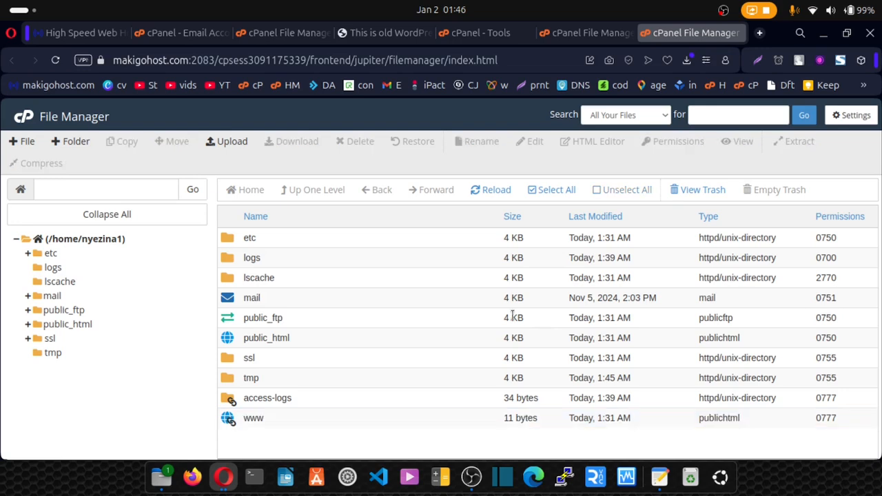
double_click(235, 339)
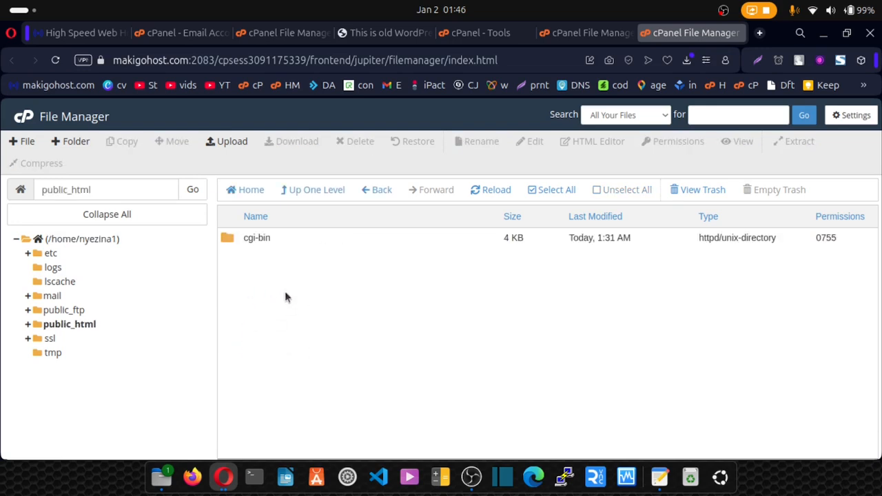
- Start uploading site-backup.zip into public_html
left_click(229, 142)
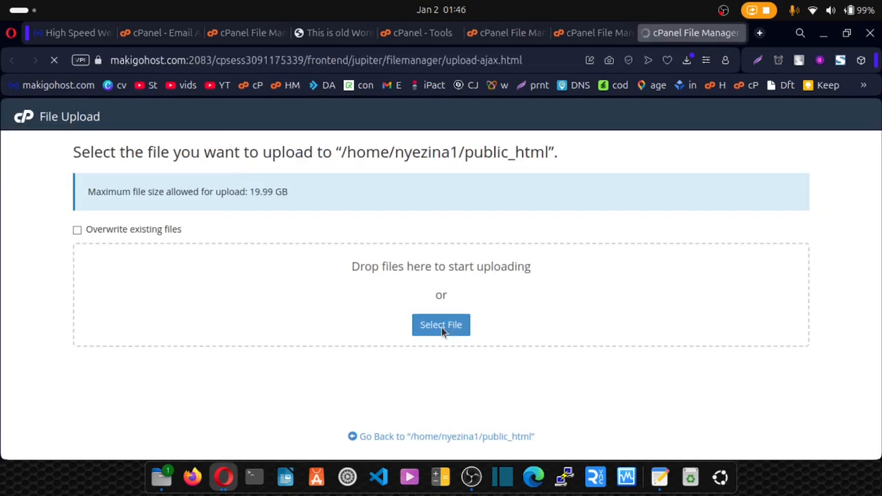
left_click(442, 328)
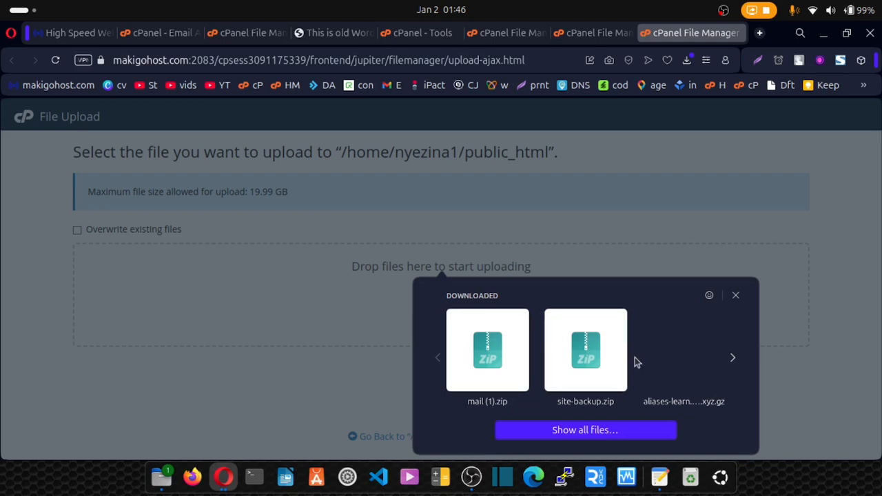
left_click(599, 358)
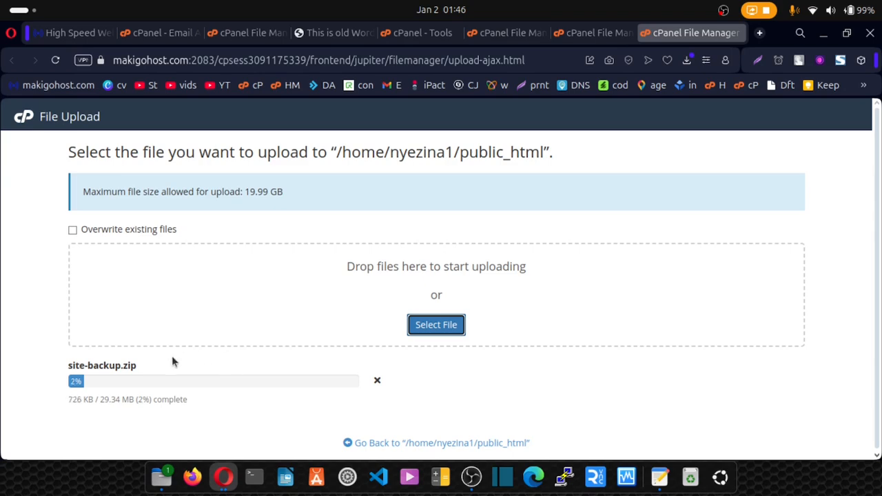
- Browse the old host's public_html while the 29.34 MB upload finishes, then return to public_html
left_click(239, 39)
scroll(285, 341, "up", 6)
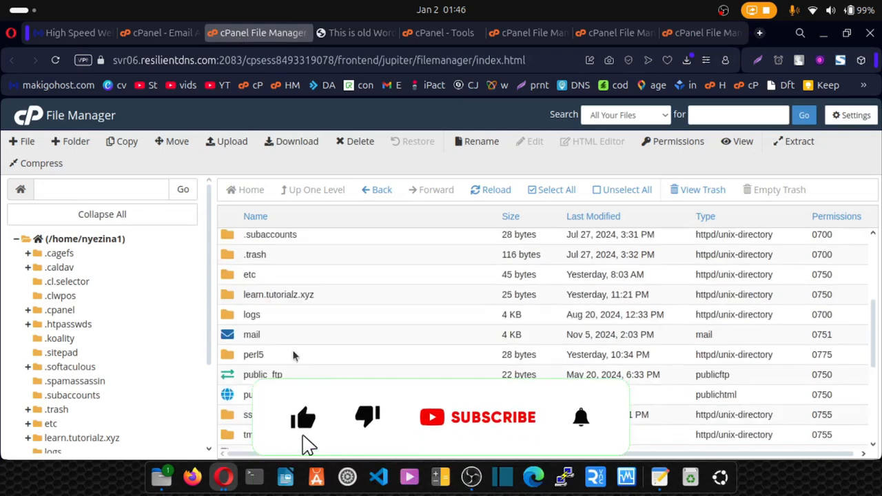
scroll(276, 349, "down", 3)
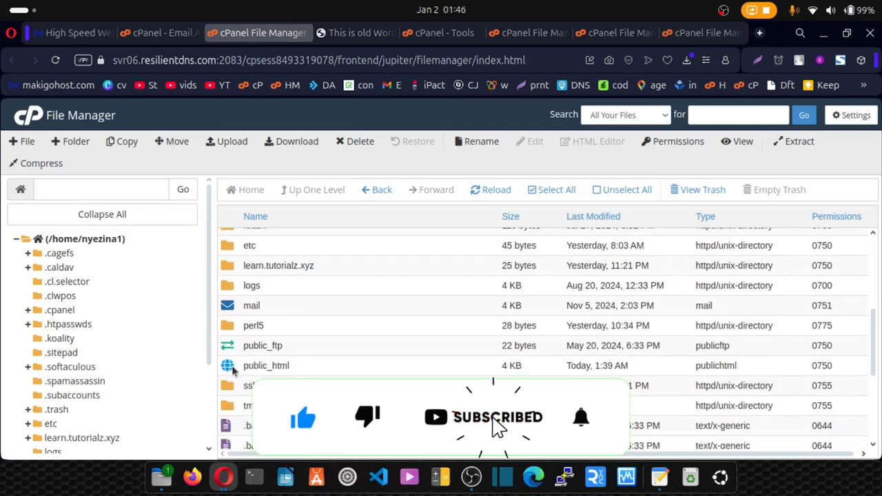
double_click(233, 368)
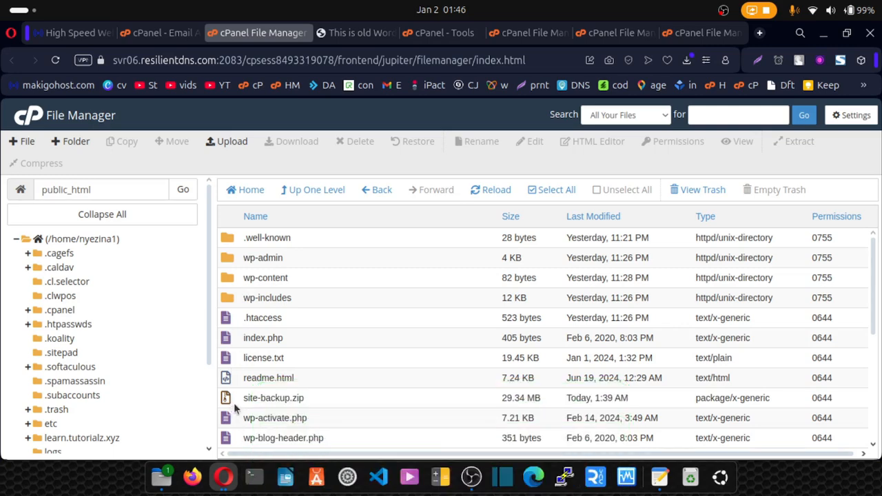
left_click(622, 33)
left_click(683, 35)
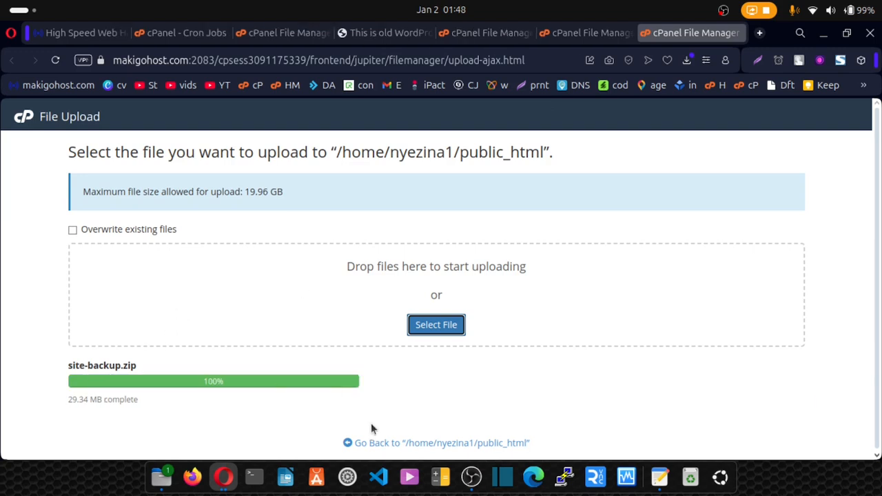
left_click(435, 444)
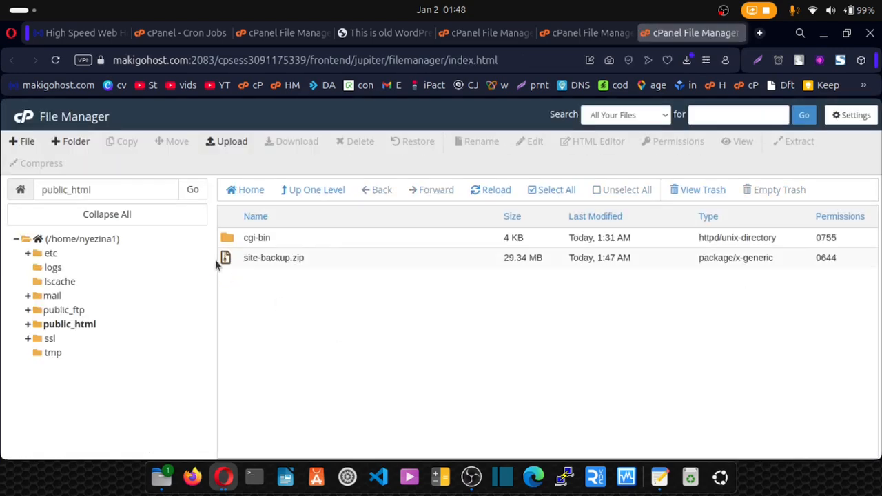
- Set File Manager preferences to show hidden dotfiles and open the home directory by default
left_click(853, 115)
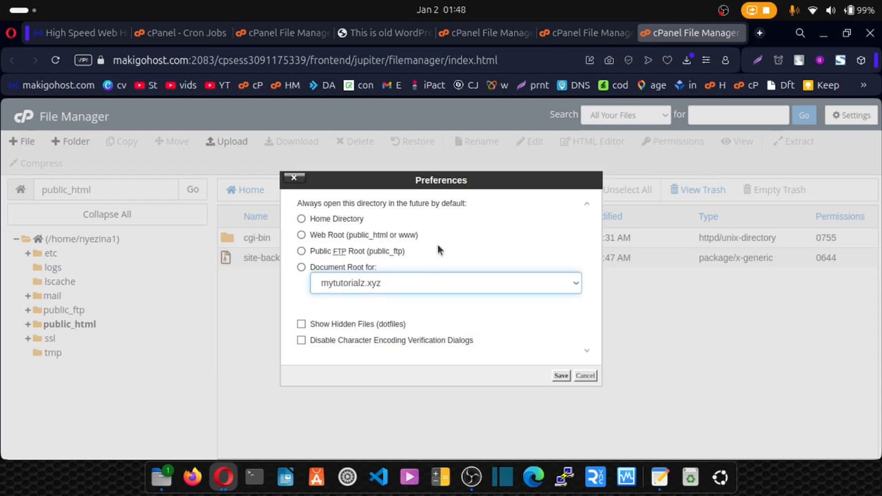
left_click(331, 326)
left_click(325, 221)
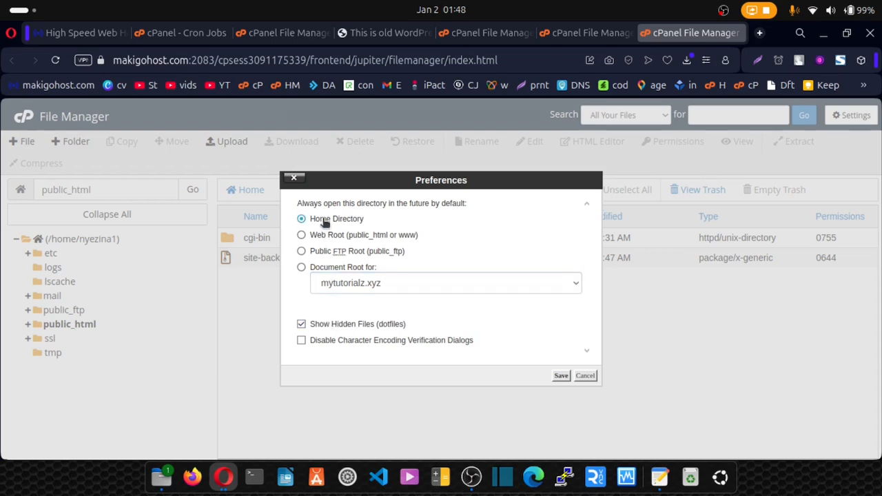
left_click(562, 378)
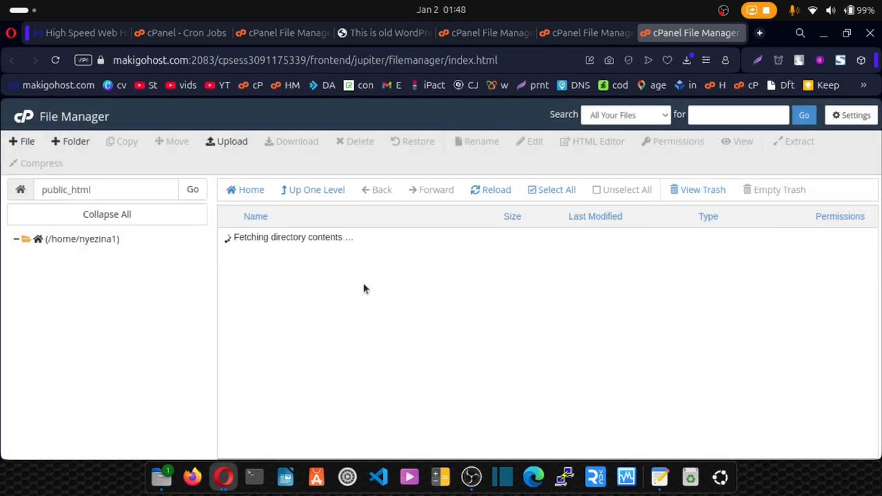
- Extract site-backup.zip into public_html
left_click(229, 279)
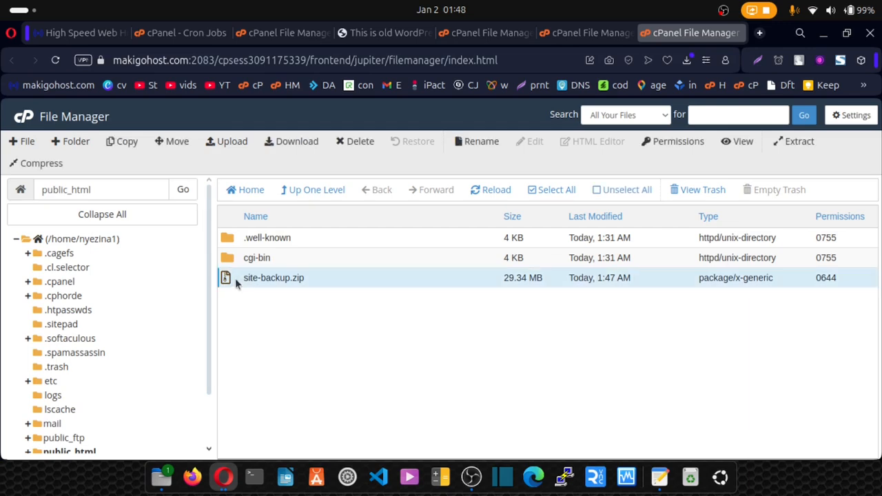
left_click(794, 141)
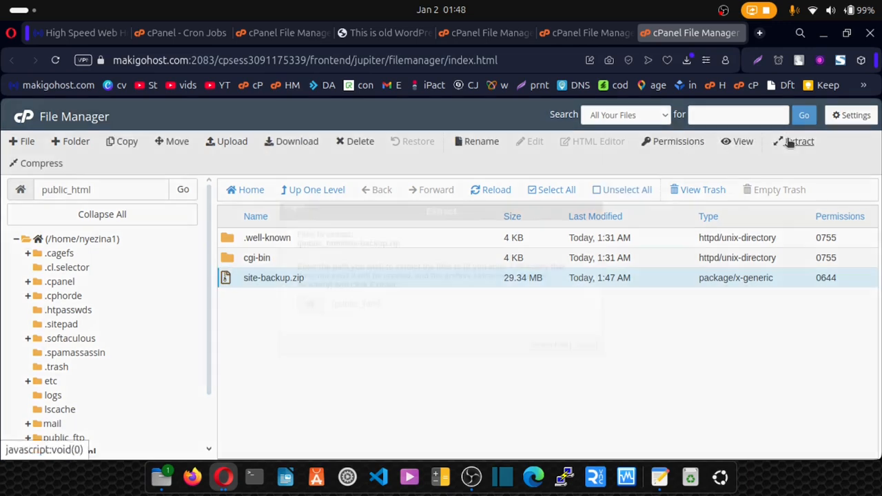
left_click(544, 347)
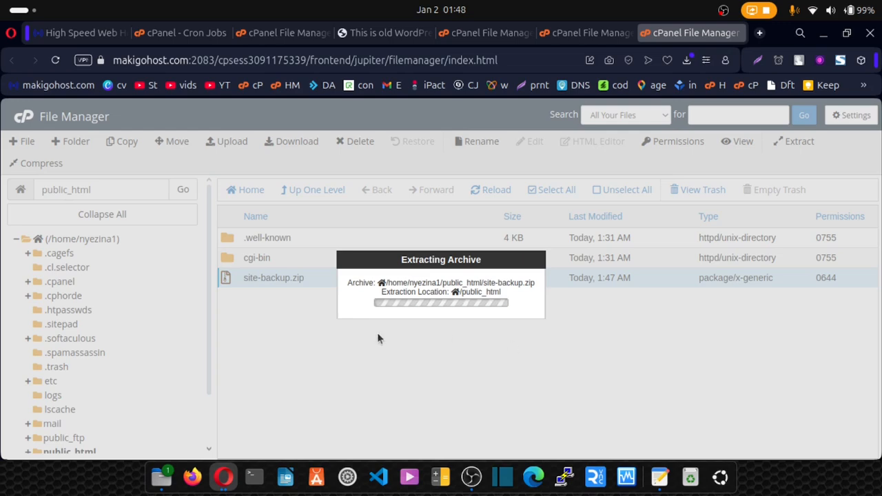
left_click(651, 412)
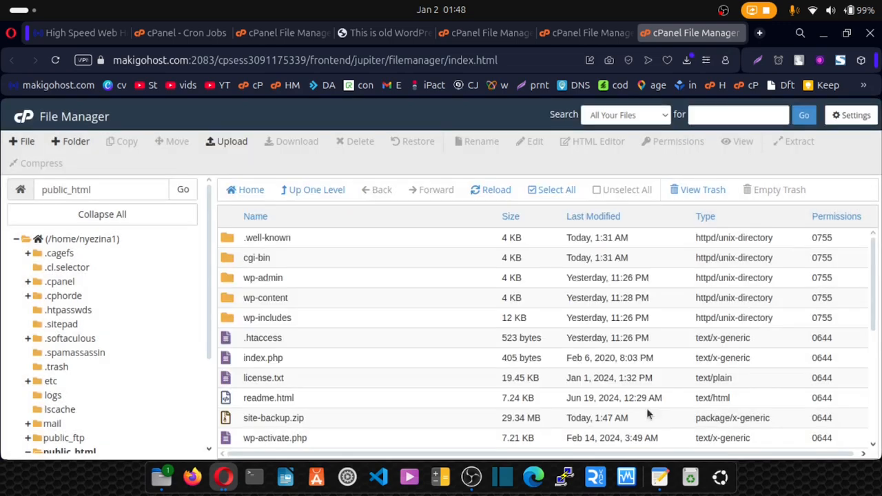
- Permanently delete site-backup.zip, skipping the trash
left_click(235, 422)
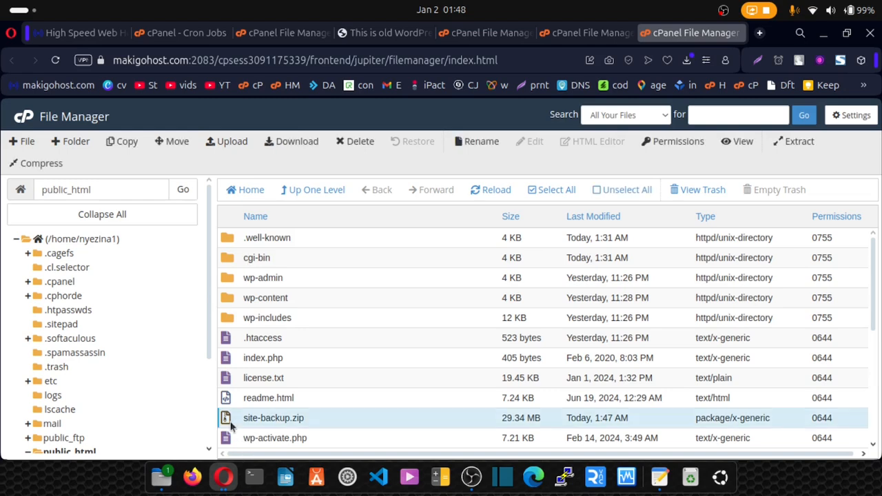
left_click(352, 148)
left_click(432, 286)
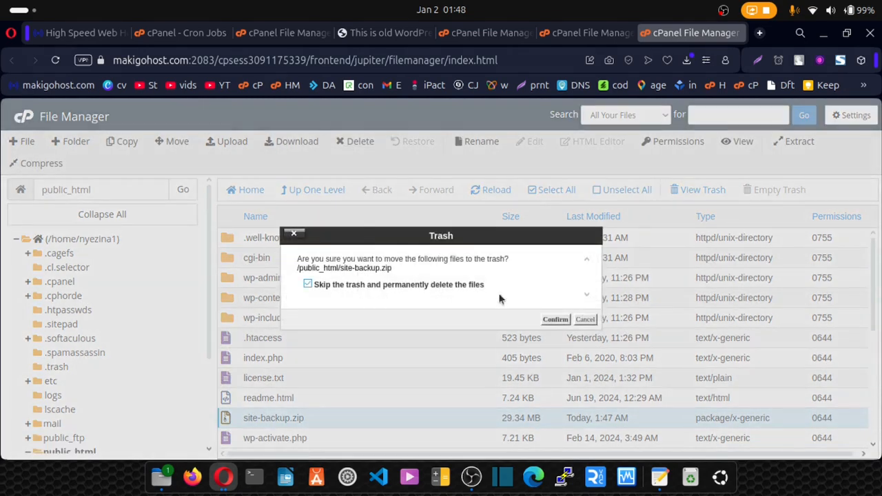
left_click(558, 320)
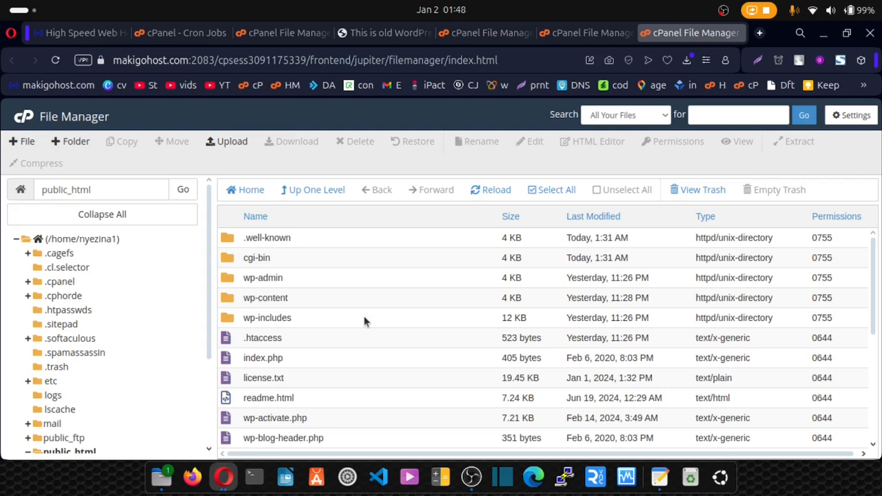
- Restore the MySQL database from nyezina1_wp134.sql.gz through the Backup Wizard's Restore option
left_click(485, 38)
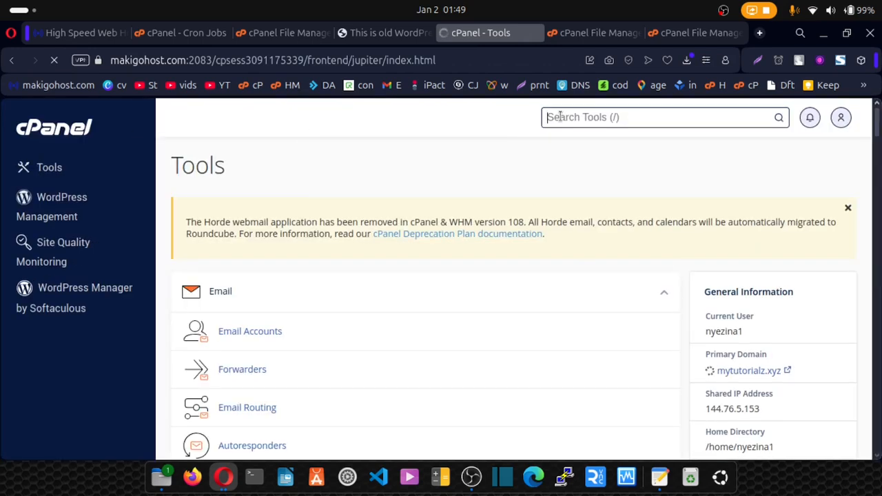
type("back")
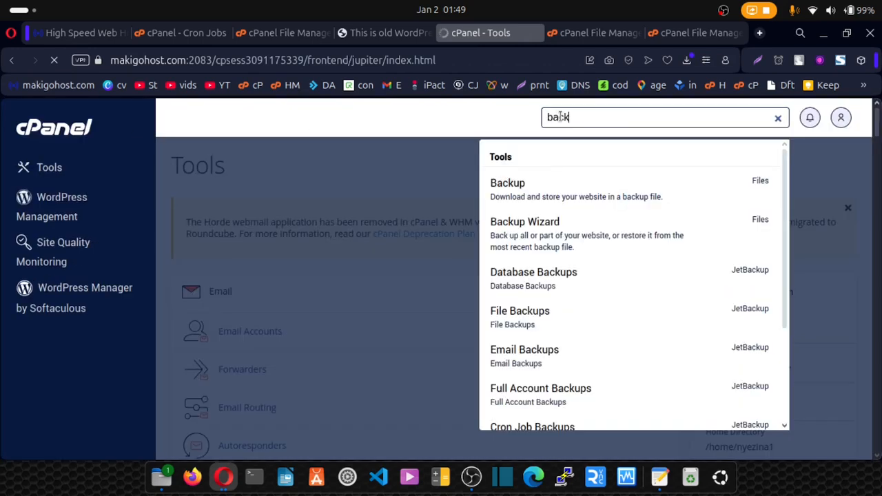
left_click(536, 238)
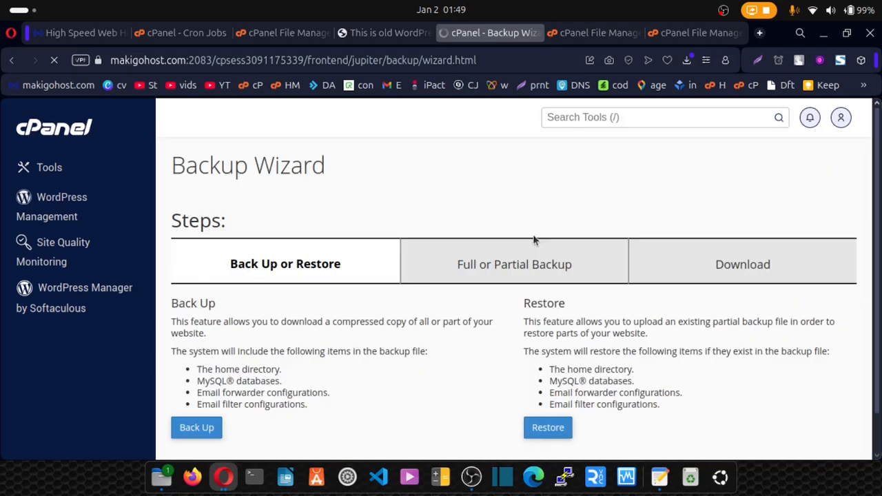
left_click(550, 428)
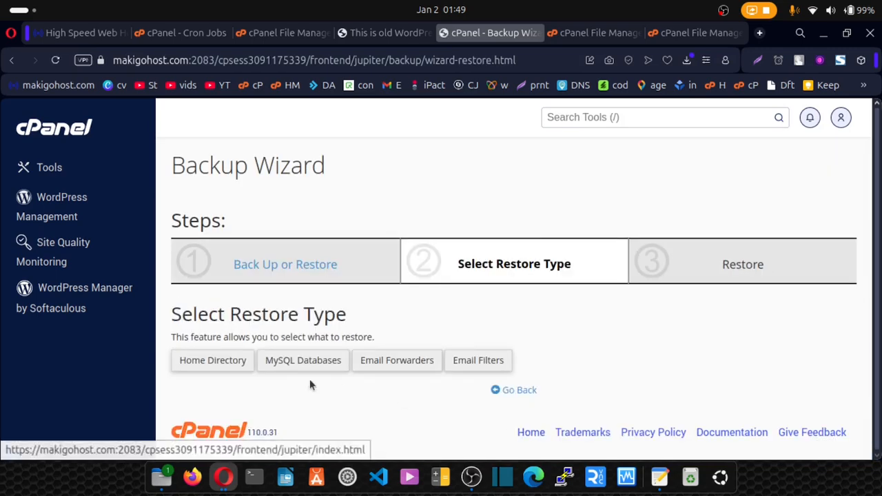
left_click(302, 366)
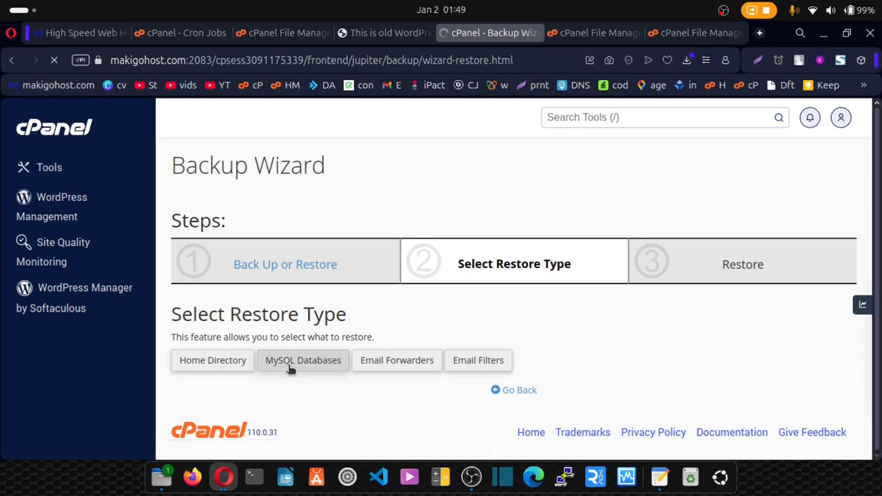
left_click(210, 377)
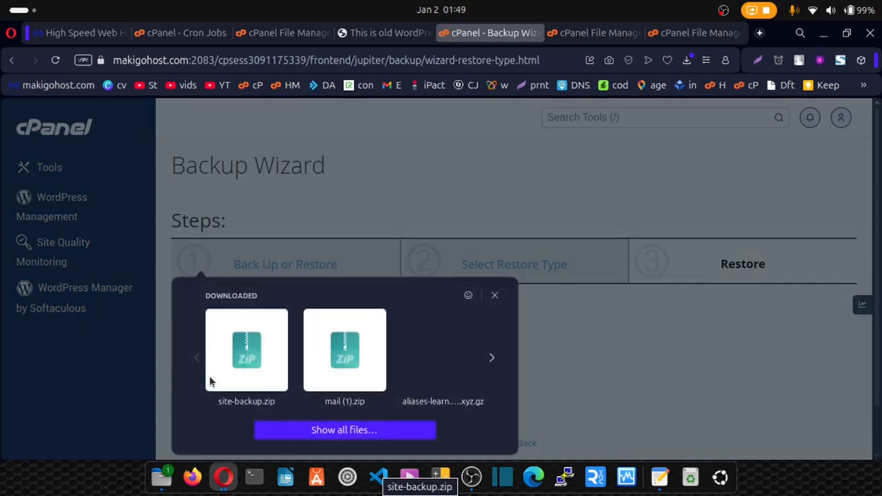
left_click(495, 358)
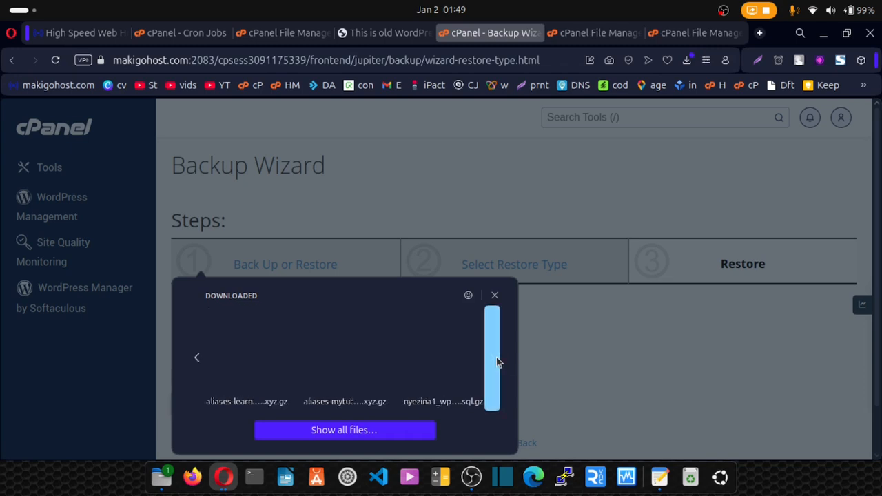
left_click(429, 378)
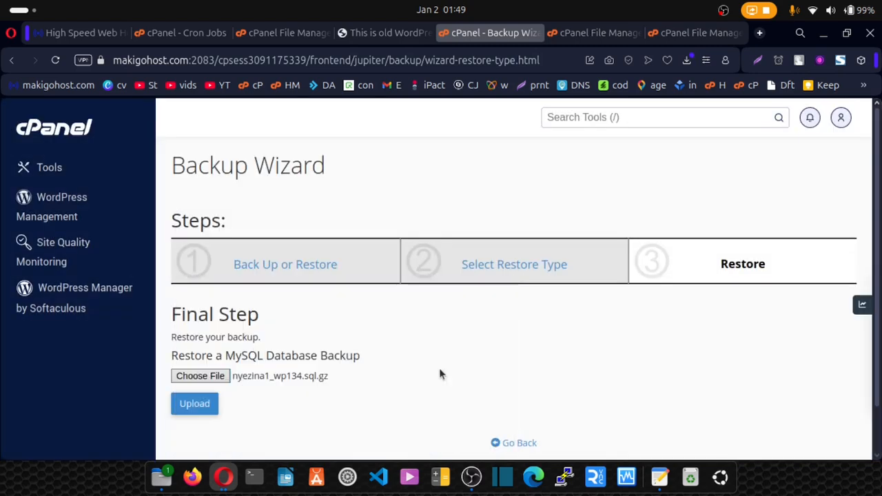
left_click(194, 411)
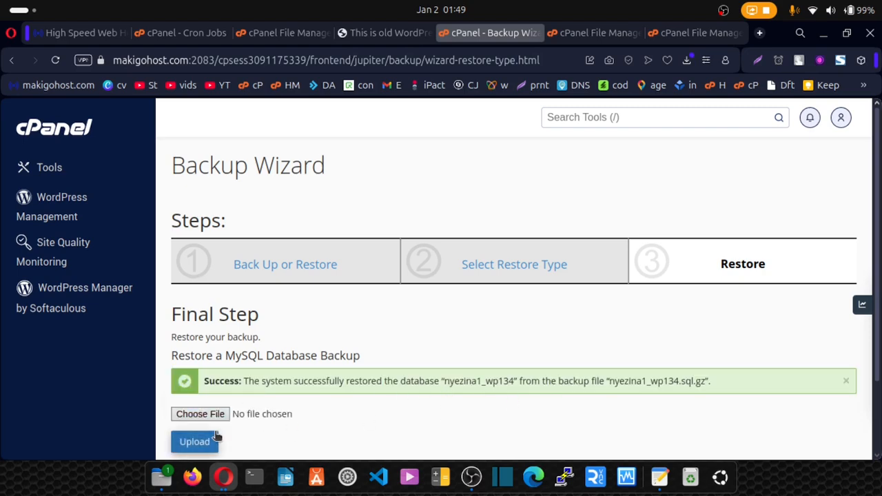
left_click(602, 117)
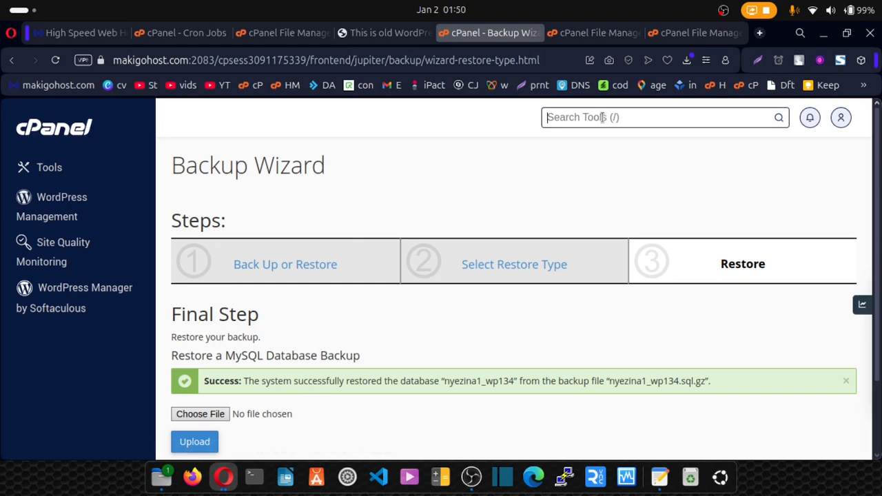
- Confirm nyezina1_wp134 (752 KB) is listed under Current Databases, then return to File Manager
type("db")
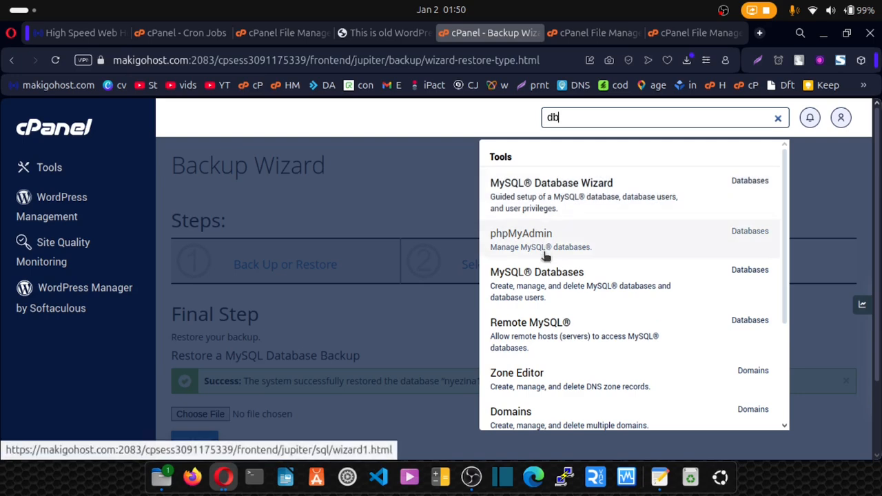
left_click(535, 285)
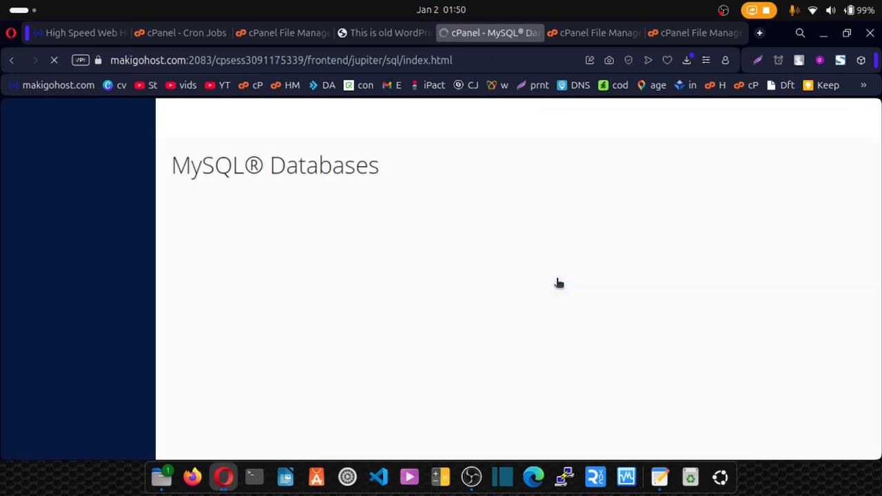
scroll(443, 276, "down", 3)
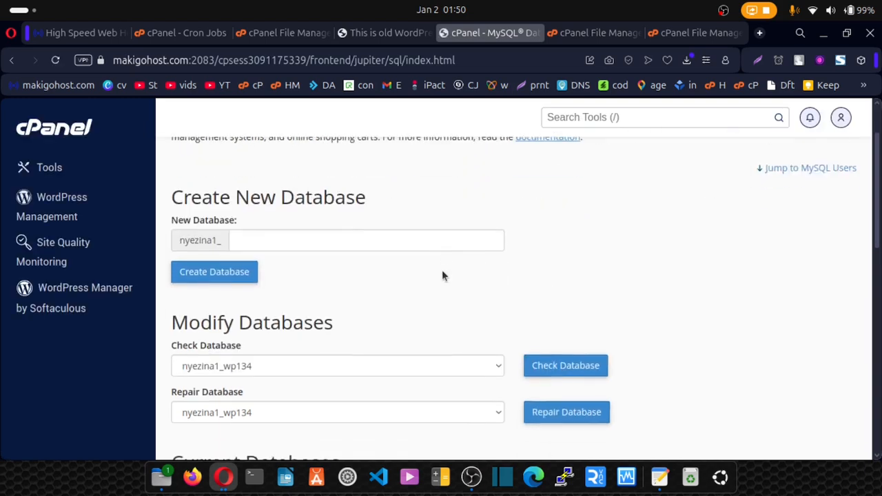
scroll(238, 291, "down", 3)
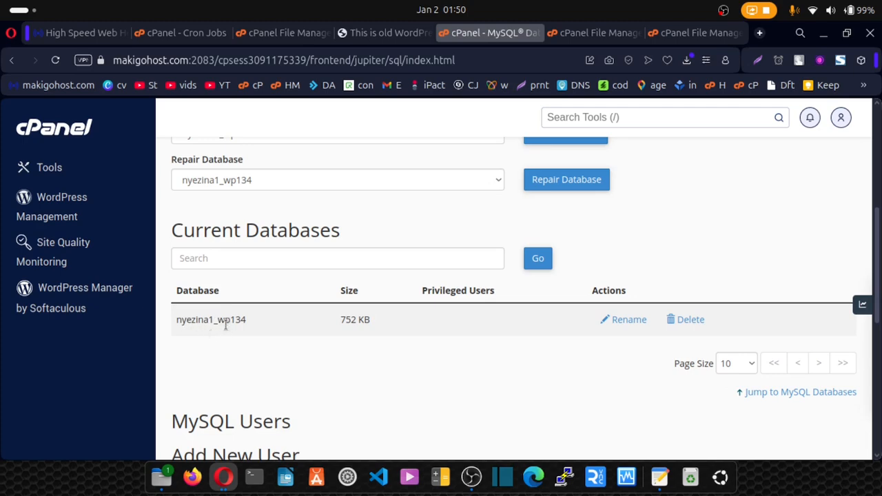
scroll(222, 326, "down", 4)
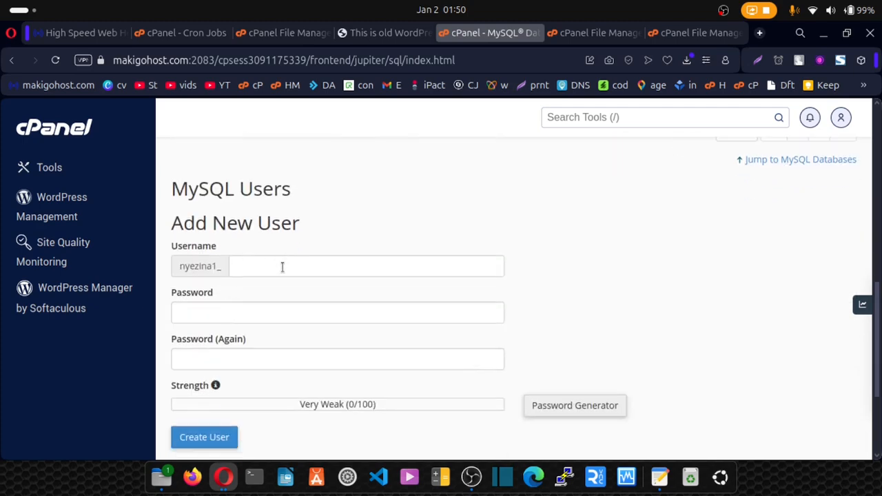
scroll(255, 323, "down", 3)
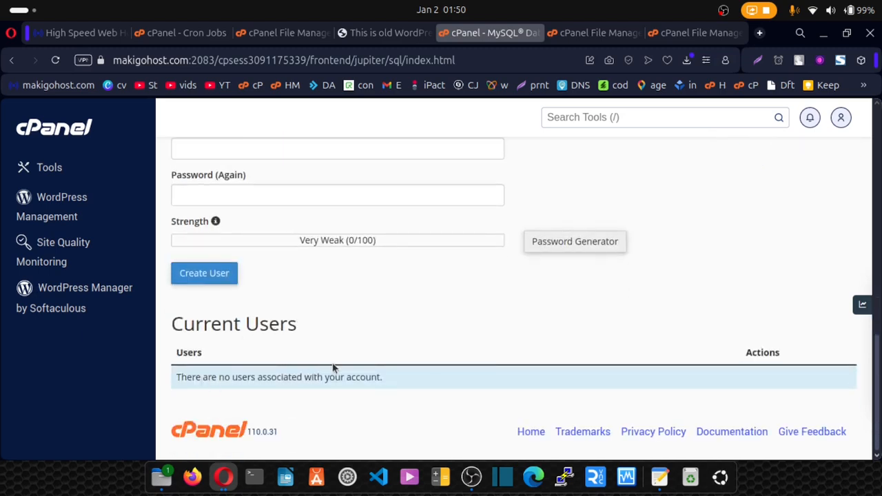
scroll(333, 368, "up", 4)
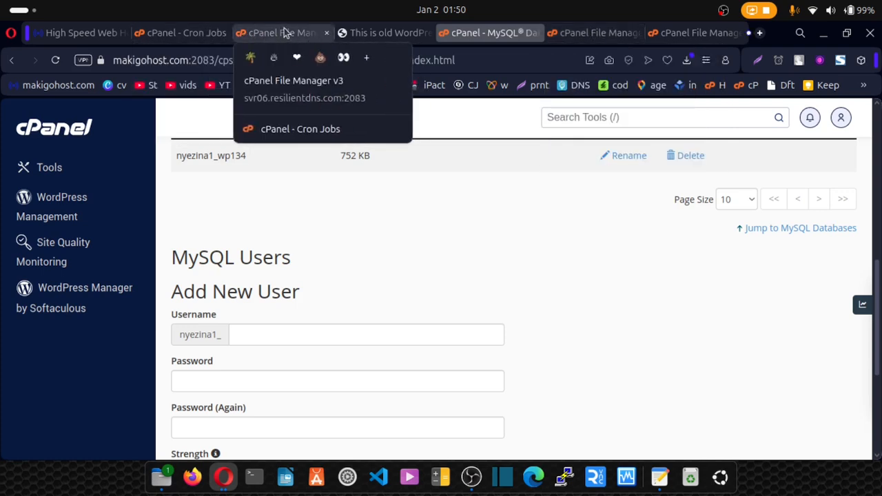
left_click(597, 33)
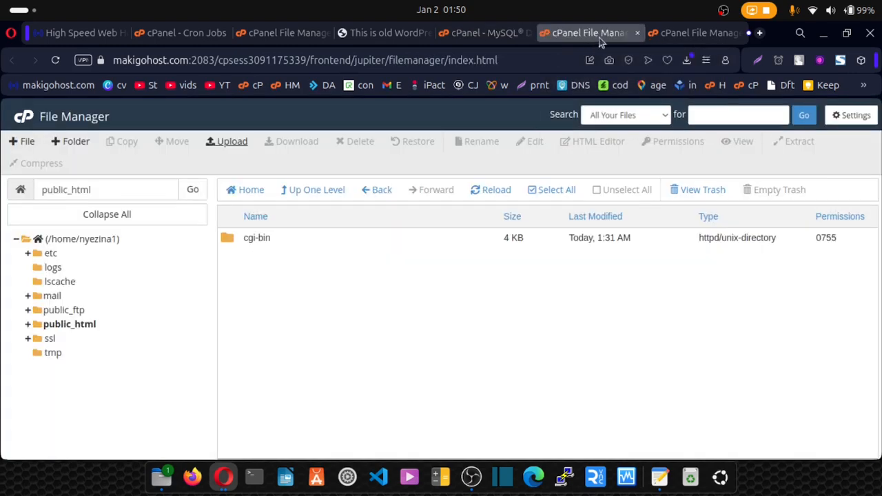
- View wp-config.php and copy 'wp134' from the DB_USER line
left_click(695, 34)
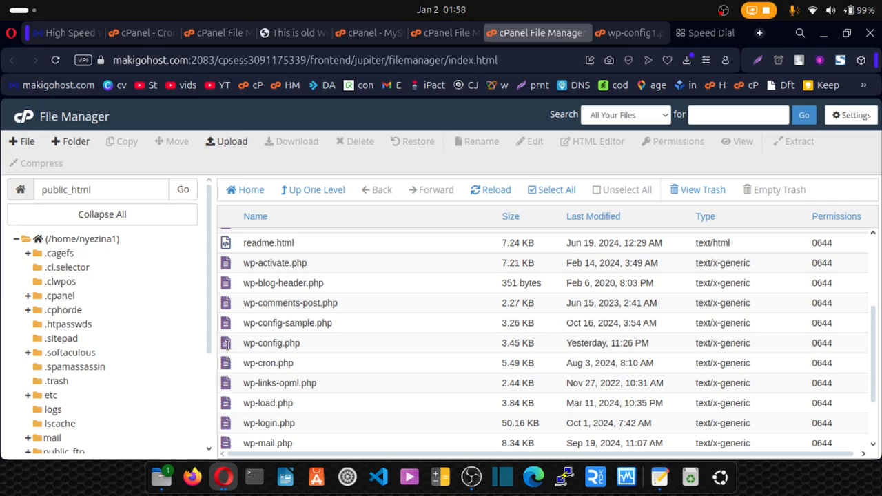
left_click(228, 345)
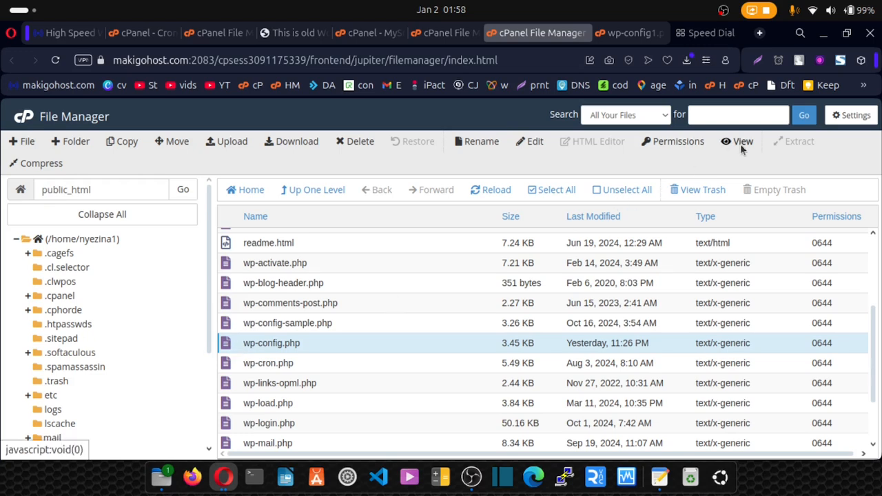
left_click(623, 33)
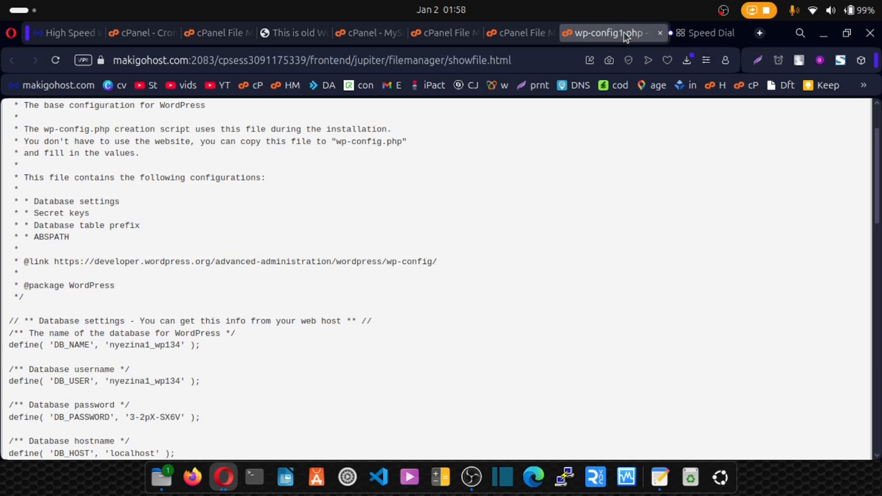
scroll(181, 169, "down", 5)
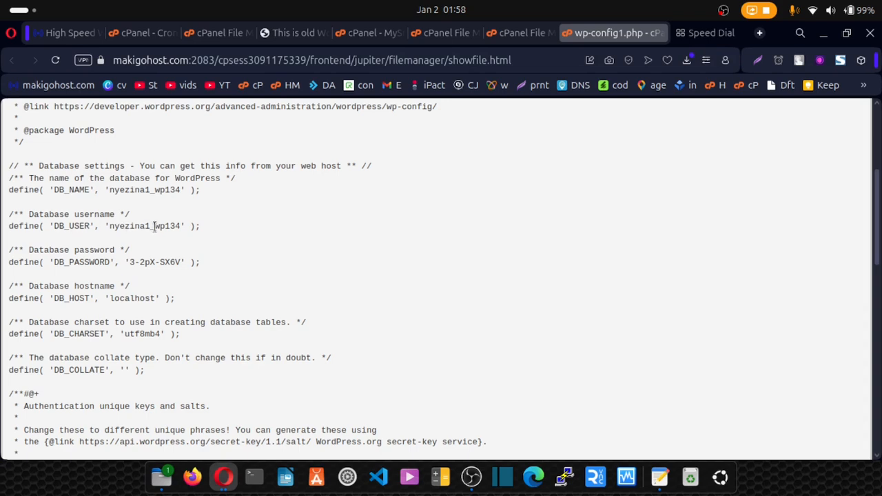
left_click_drag(155, 227, 181, 227)
left_click(163, 208)
left_click(372, 35)
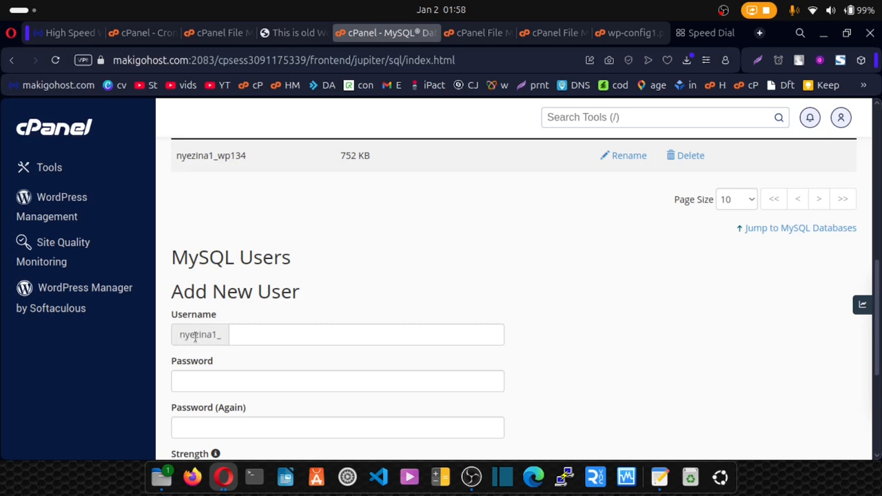
- Paste wp134 as the new username and copy the DB_PASSWORD value from wp-config
left_click(235, 336)
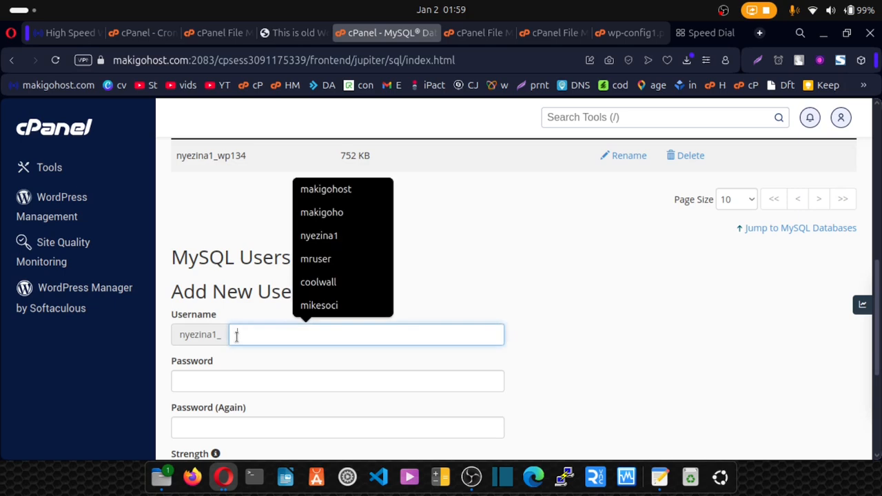
key("ctrl+v")
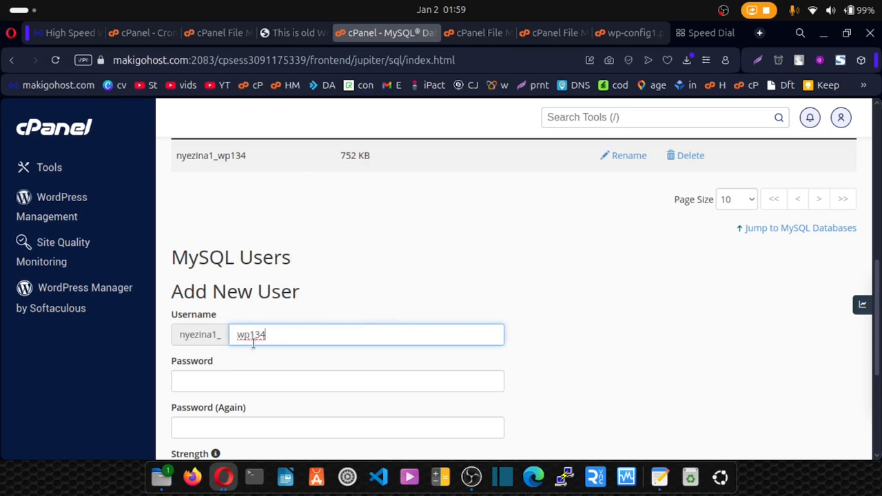
left_click(623, 33)
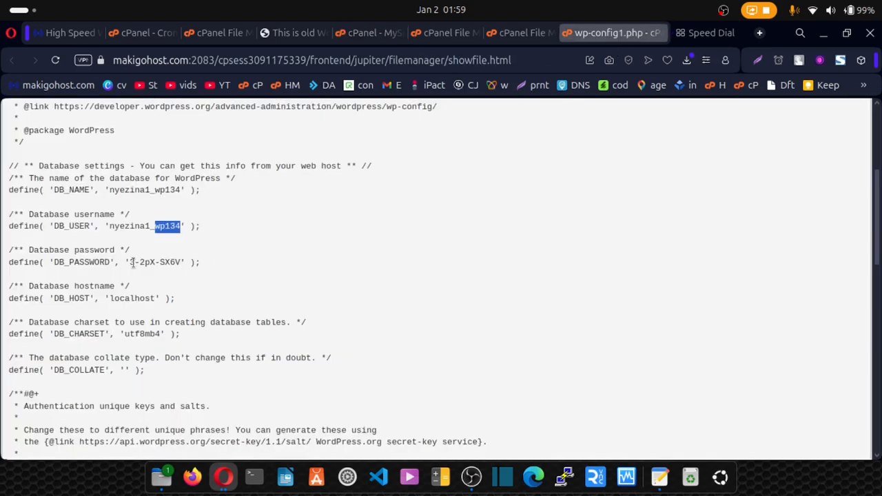
left_click_drag(131, 262, 180, 261)
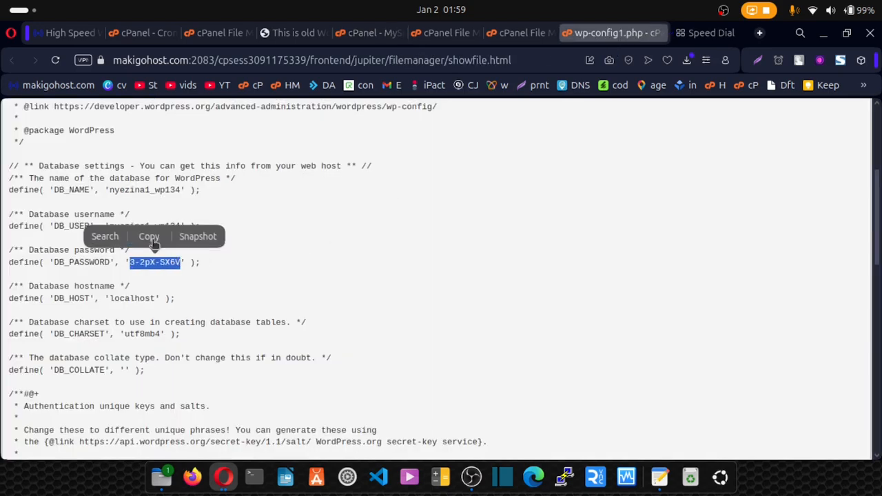
left_click(148, 235)
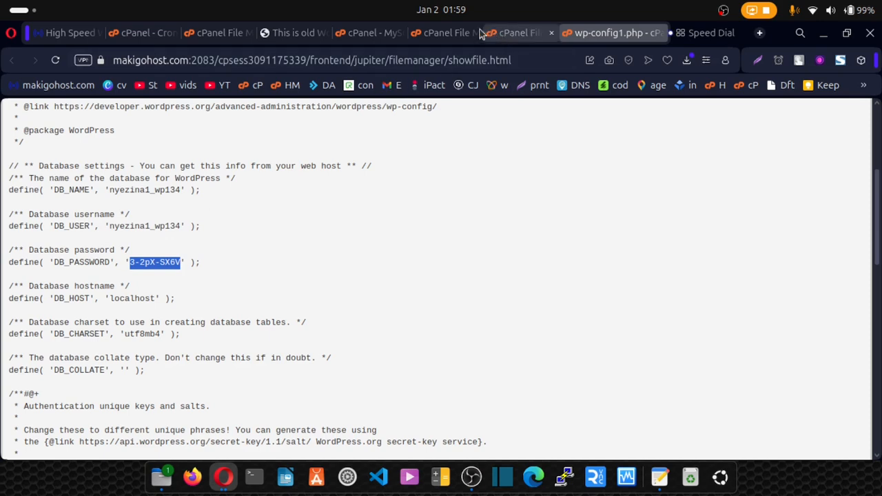
- Paste the password into both password fields and create user nyezina1_wp134
left_click(345, 39)
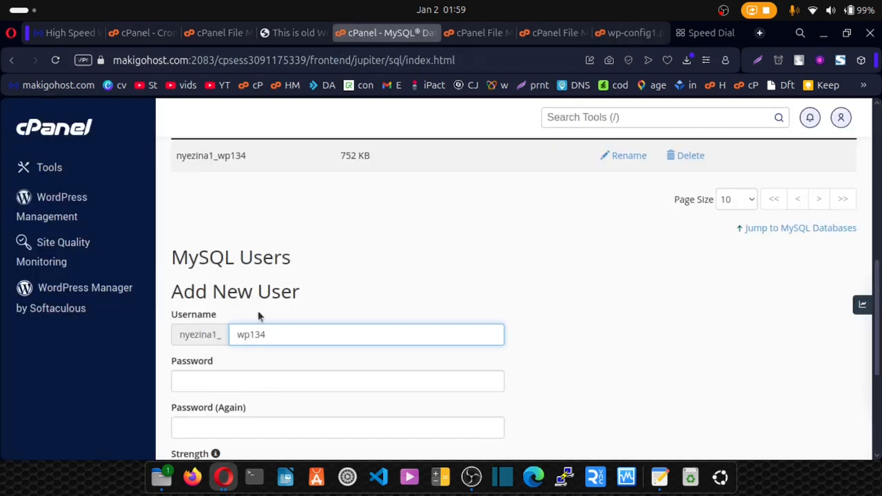
left_click(237, 380)
key("ctrl+v")
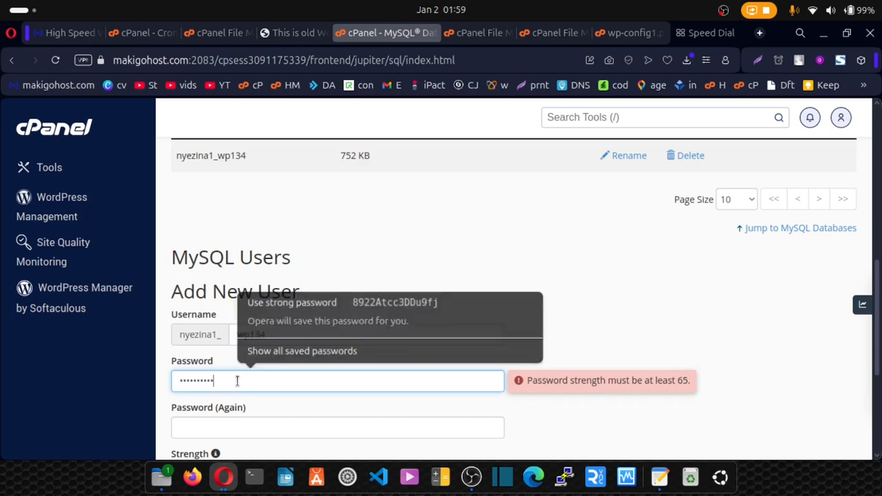
left_click(227, 424)
key("ctrl+v")
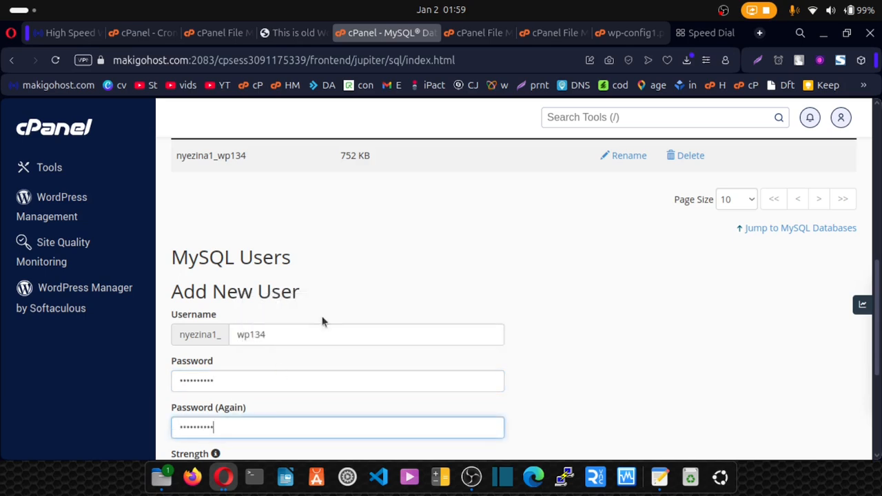
scroll(323, 322, "down", 3)
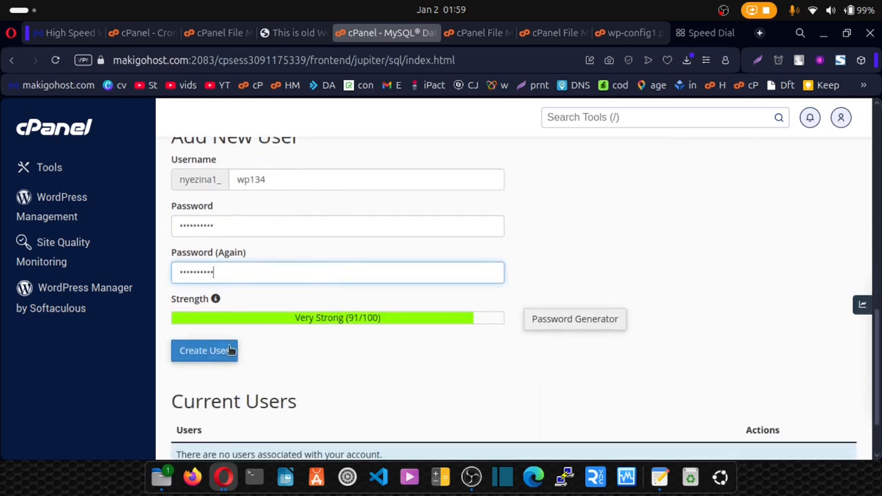
left_click(210, 355)
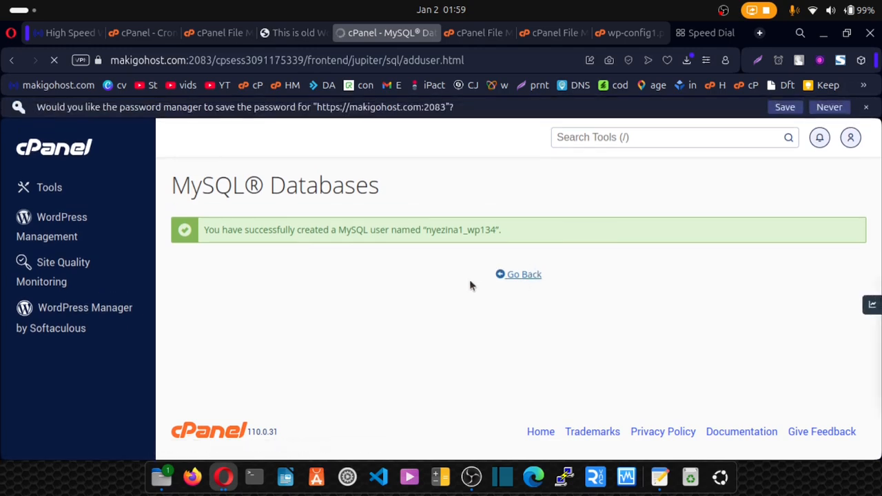
scroll(329, 287, "down", 2)
scroll(328, 287, "down", 10)
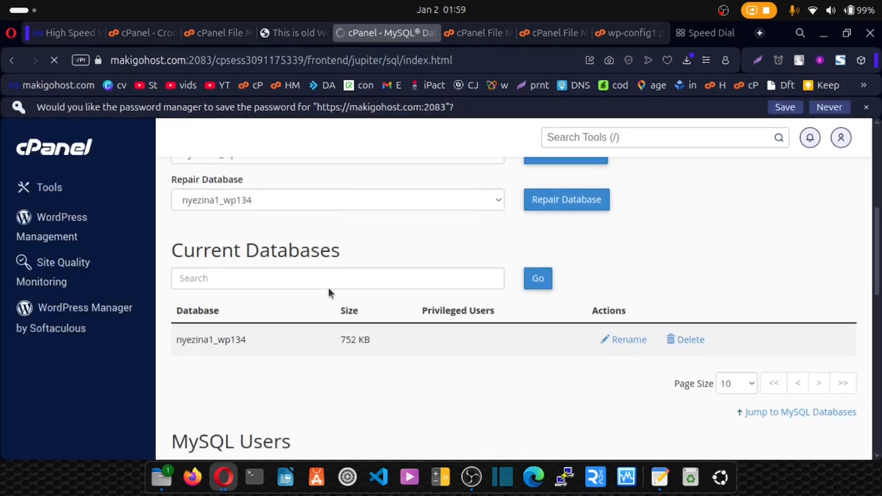
scroll(328, 289, "down", 3)
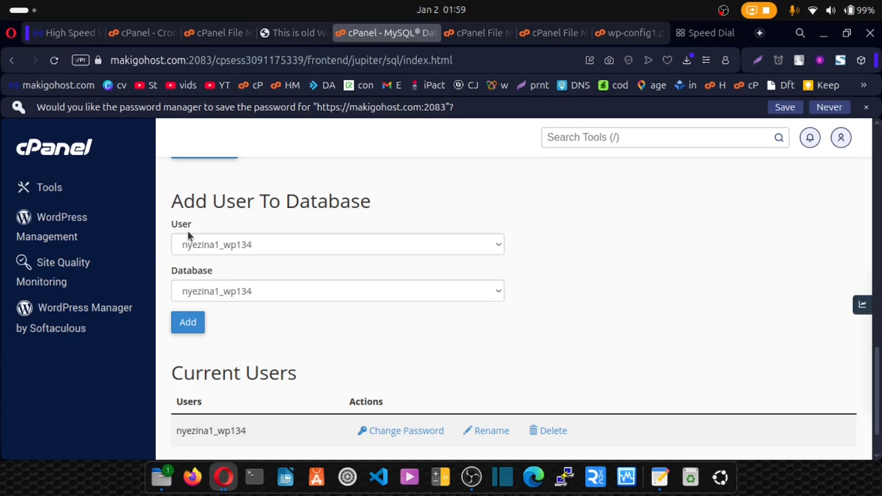
- Add the user to the nyezina1_wp134 database, checking both names against wp-config
left_click(193, 329)
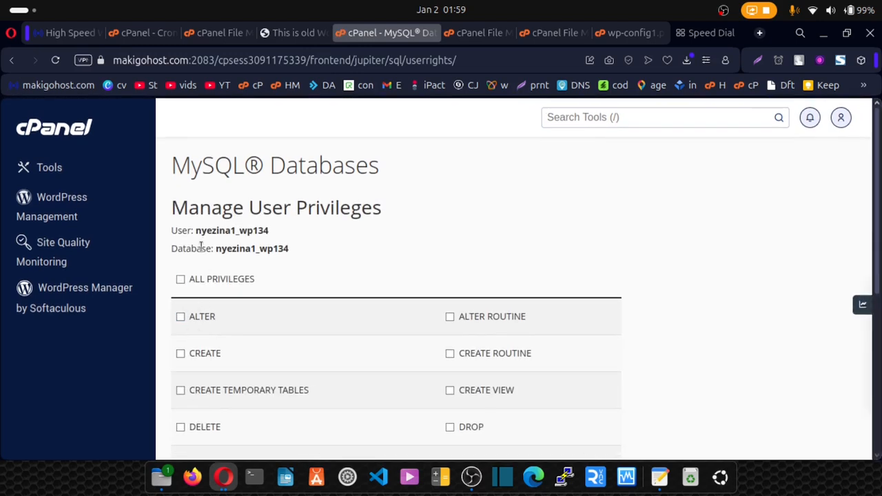
left_click_drag(195, 232, 273, 237)
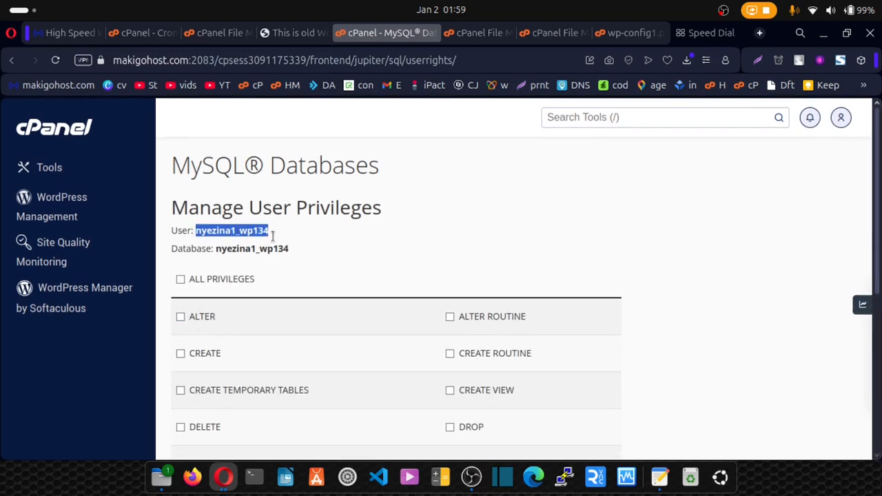
left_click(620, 33)
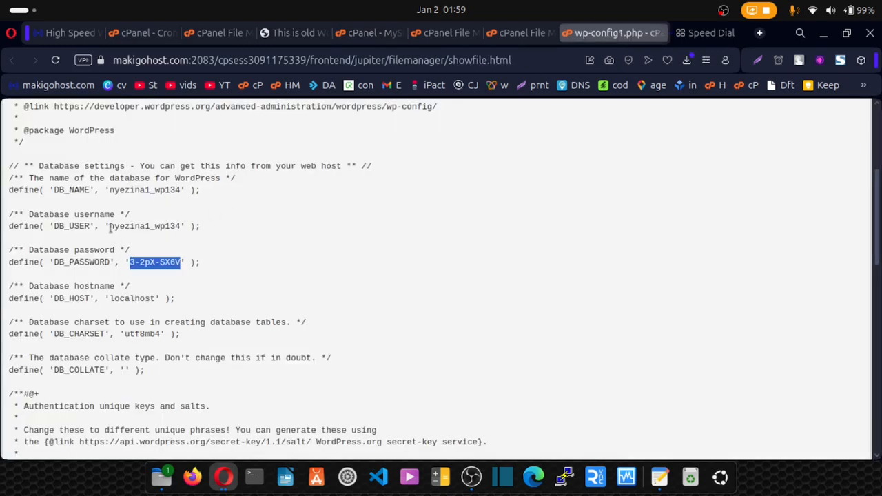
left_click_drag(108, 189, 185, 190)
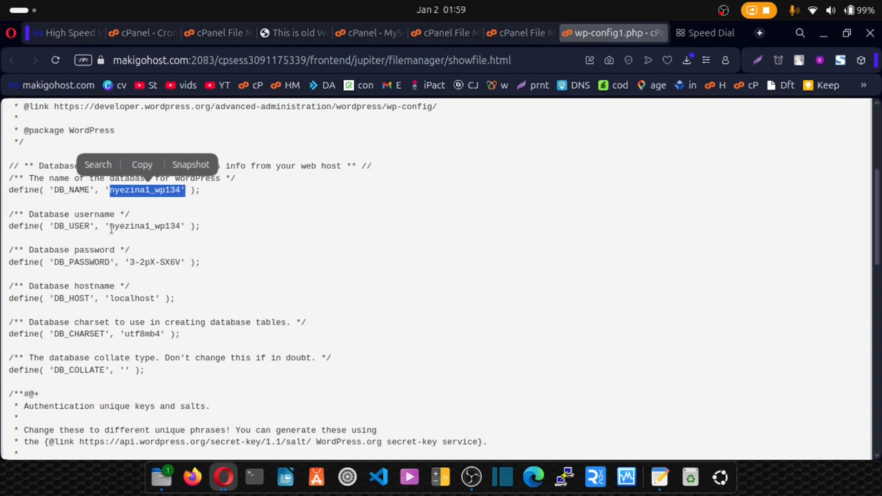
left_click(375, 34)
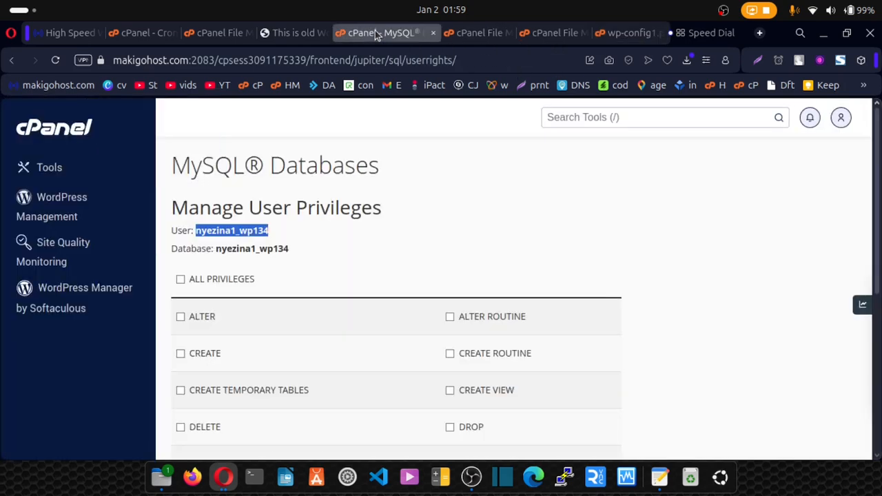
left_click(207, 231)
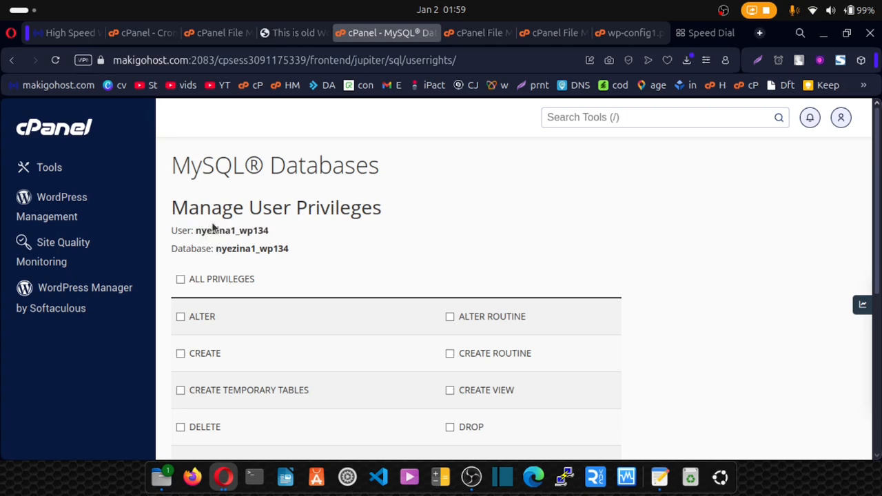
- Grant ALL PRIVILEGES and save the privilege changes
left_click(180, 279)
scroll(223, 263, "down", 1)
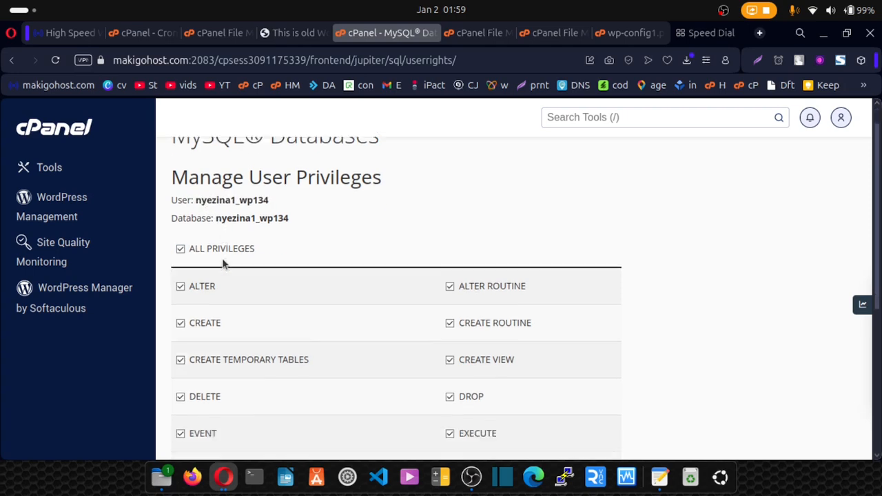
scroll(223, 264, "down", 5)
left_click(213, 357)
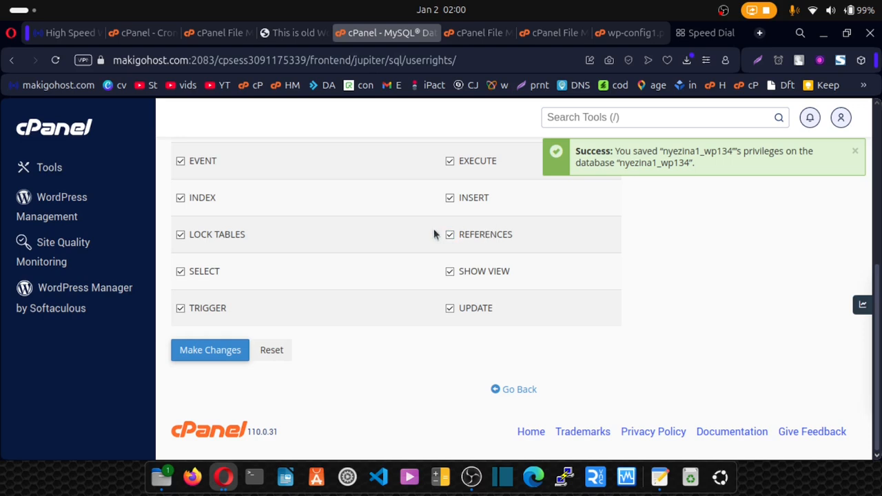
scroll(433, 228, "up", 3)
left_click(562, 118)
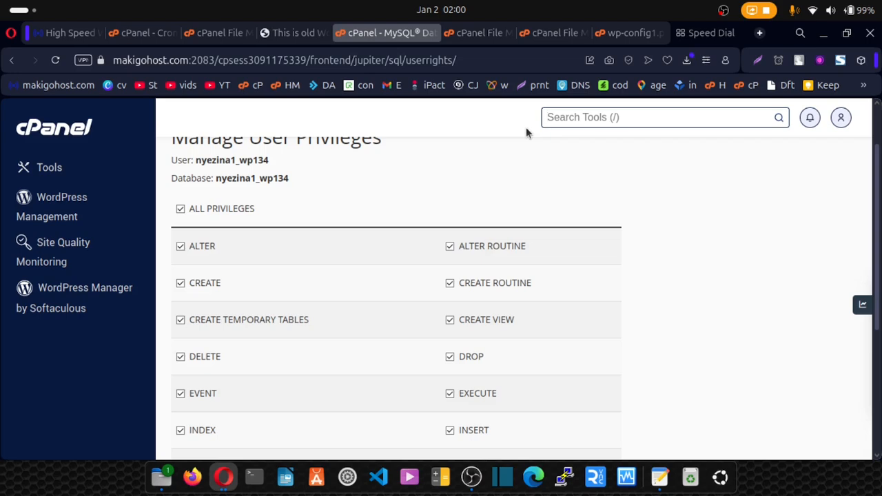
left_click(554, 124)
- Open Email Accounts on the new host, then view the old host's admin and support mailboxes
type("email")
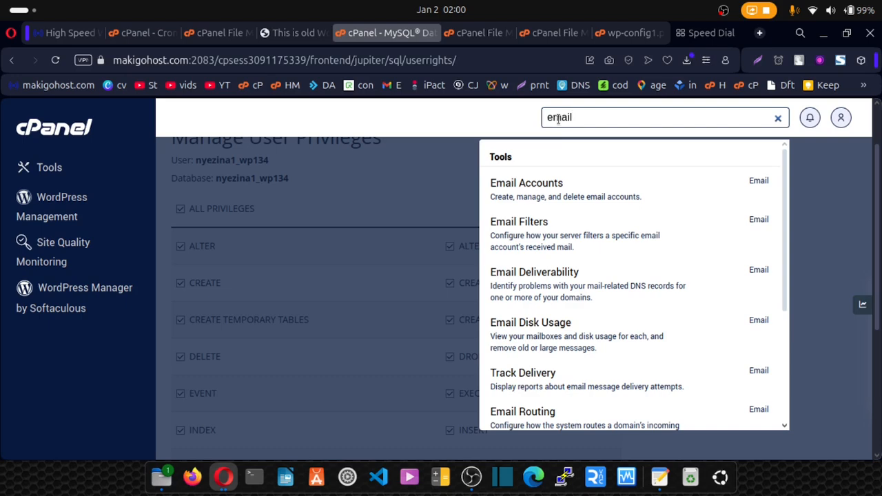
left_click(551, 191)
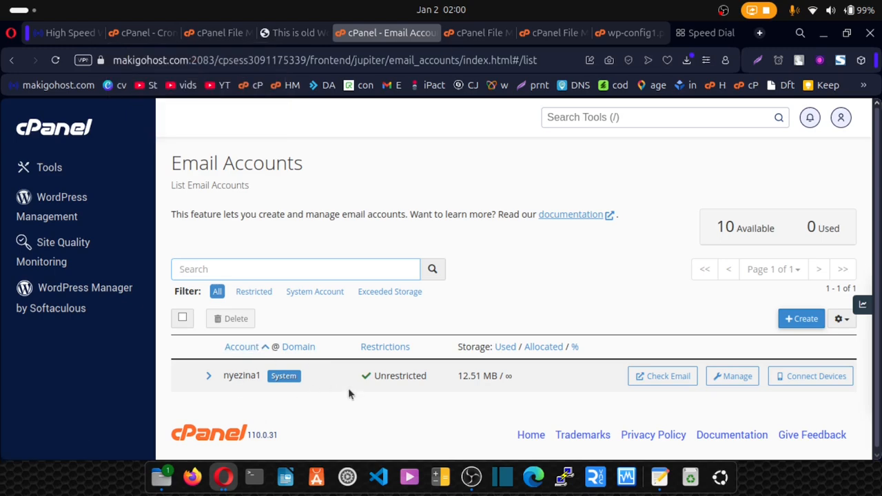
left_click(145, 35)
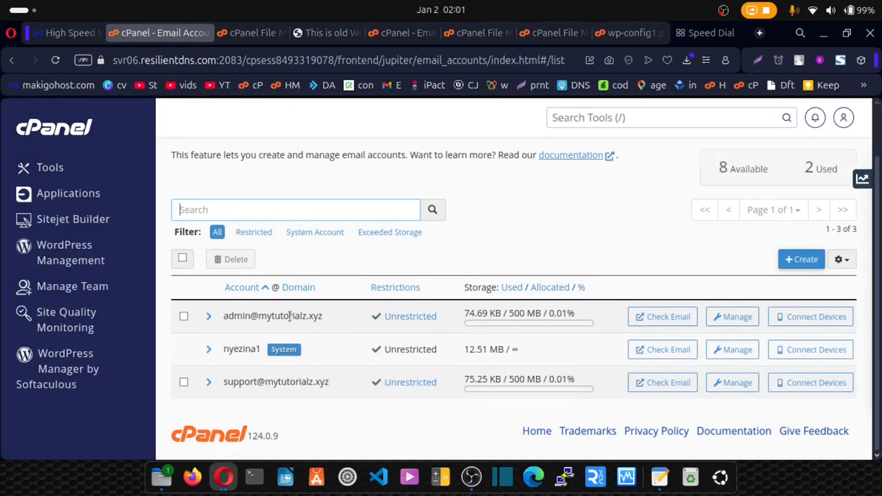
- Open the admin mailbox in Roundcube, copy its address, and return to the new host's accounts list
left_click(664, 317)
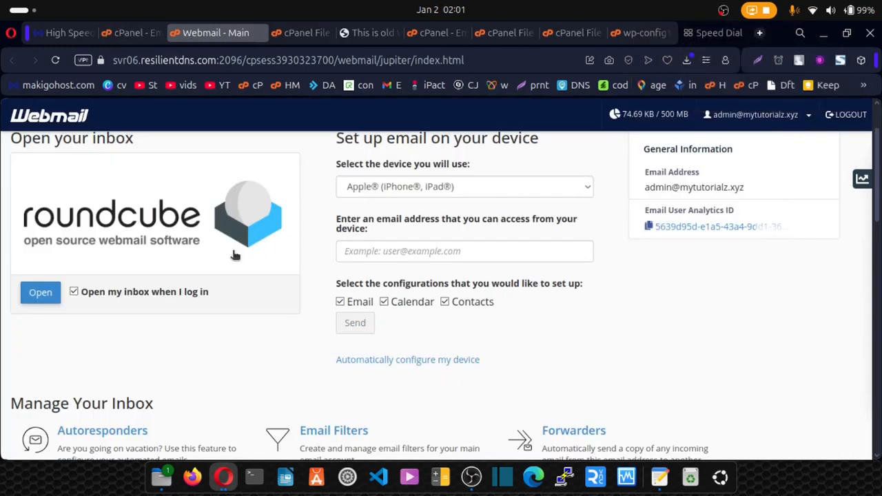
left_click(40, 297)
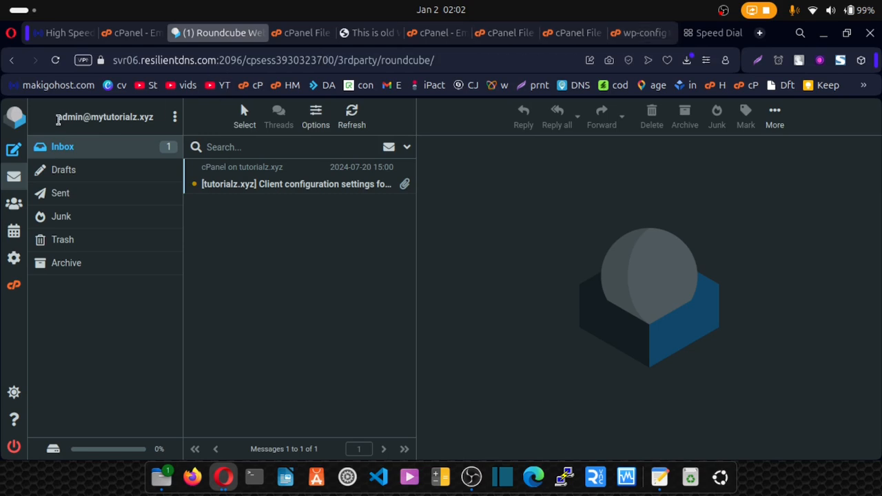
left_click_drag(57, 117, 160, 117)
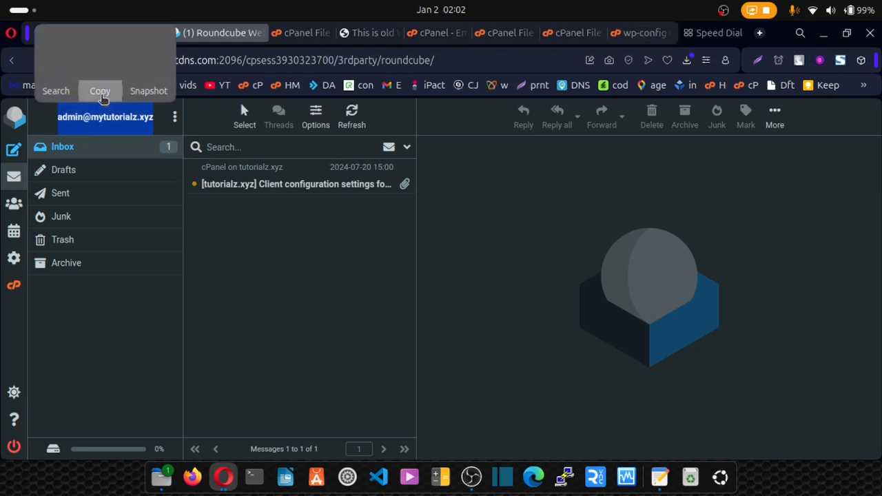
left_click(100, 92)
left_click(503, 33)
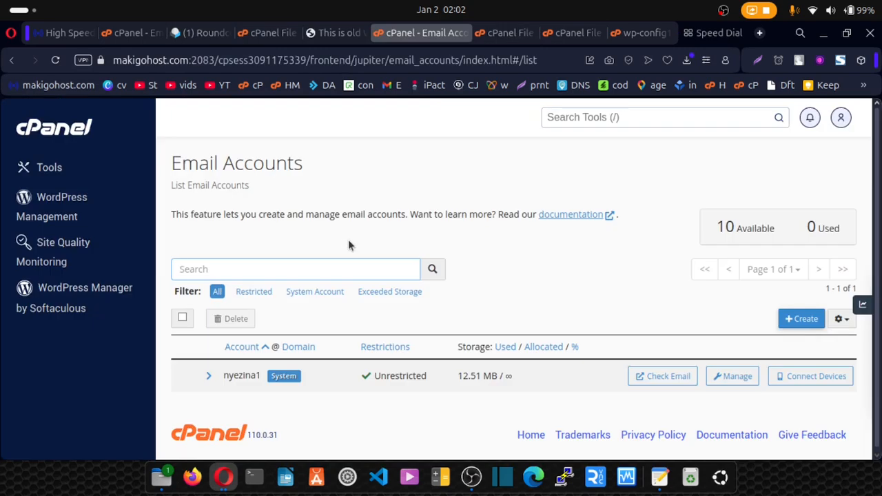
- Start a new email account whose username is trimmed from the pasted address to just 'admin'
left_click(803, 324)
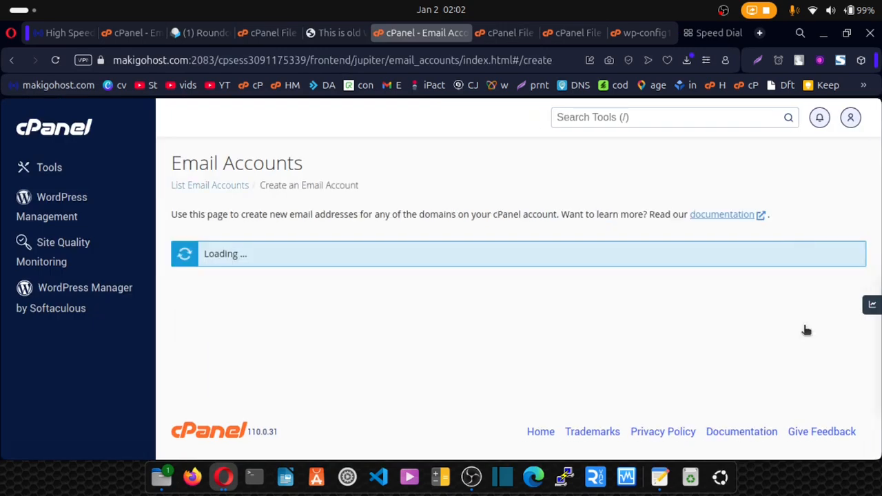
left_click(343, 304)
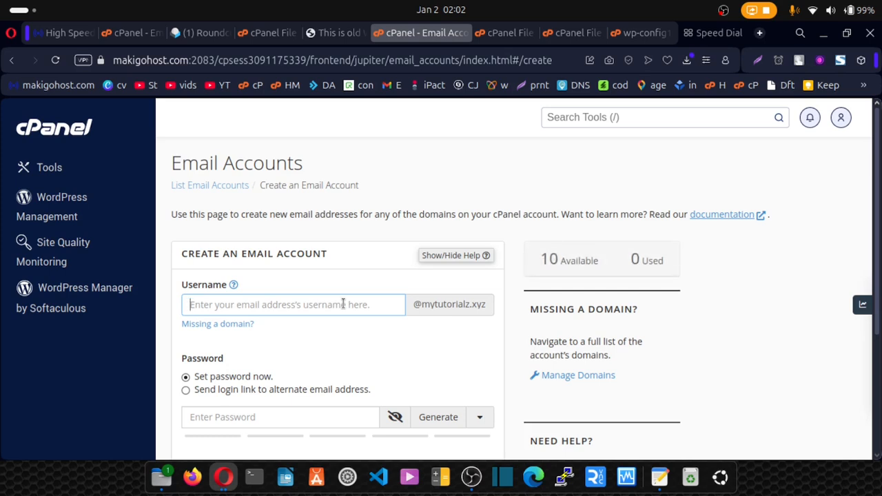
key("ctrl+v")
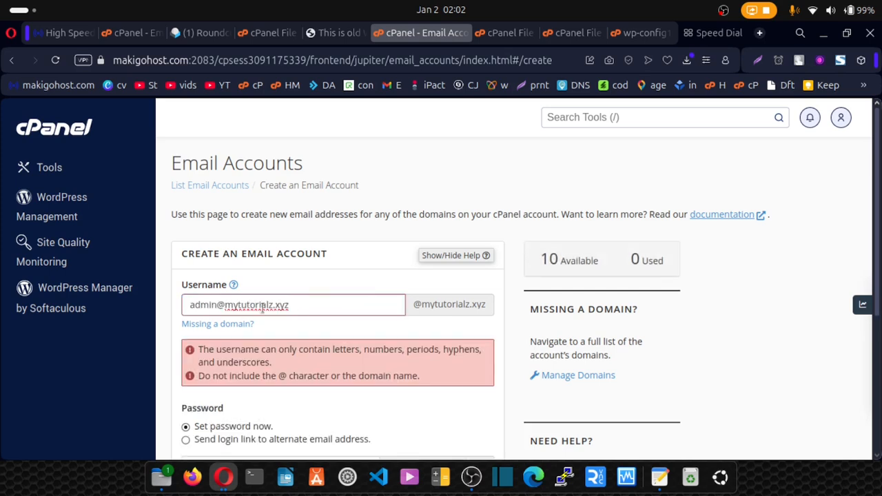
left_click_drag(304, 306, 227, 307)
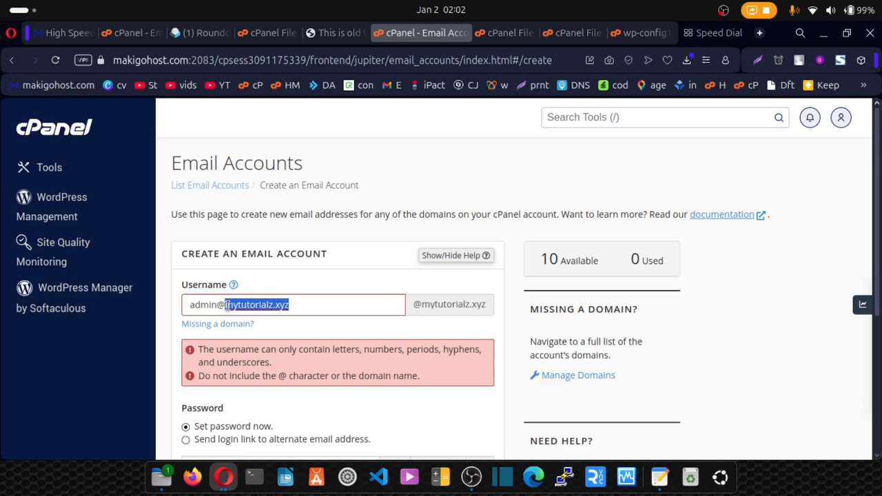
key("BackSpace")
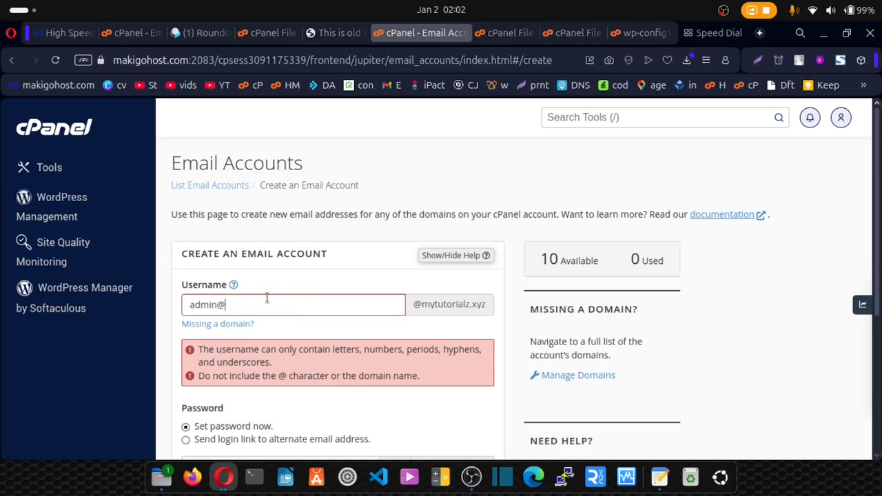
key("BackSpace")
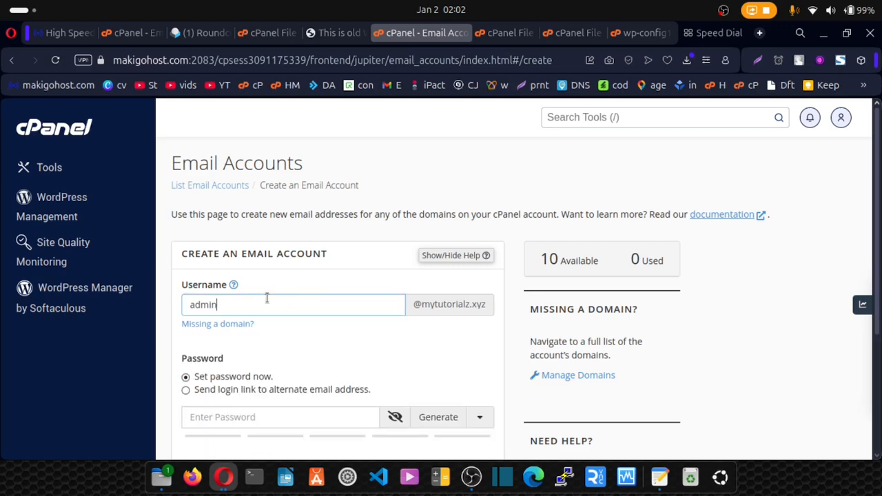
left_click(327, 284)
- Generate a strong password and create the admin mailbox on mytutorialz.xyz
scroll(327, 284, "down", 2)
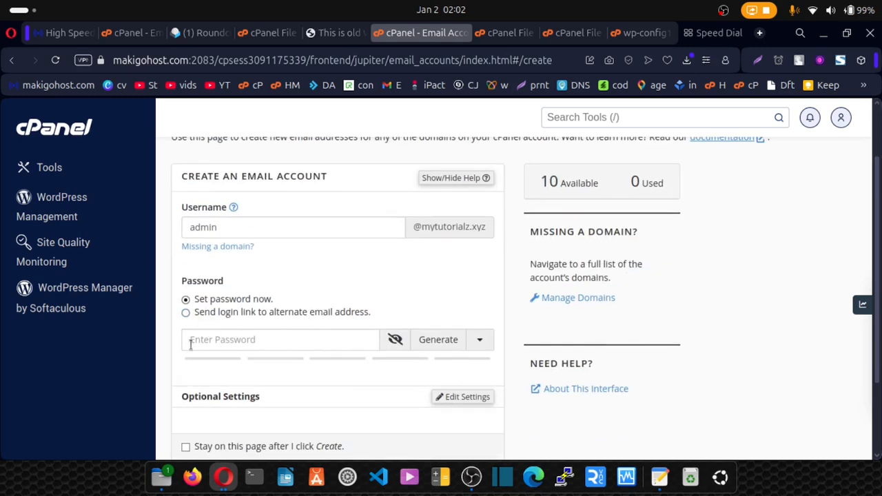
left_click(420, 340)
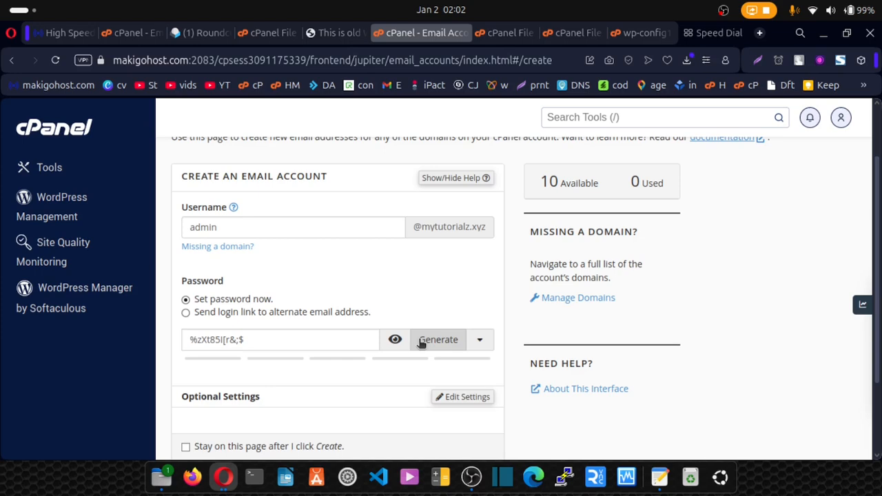
scroll(281, 348, "down", 3)
left_click(224, 370)
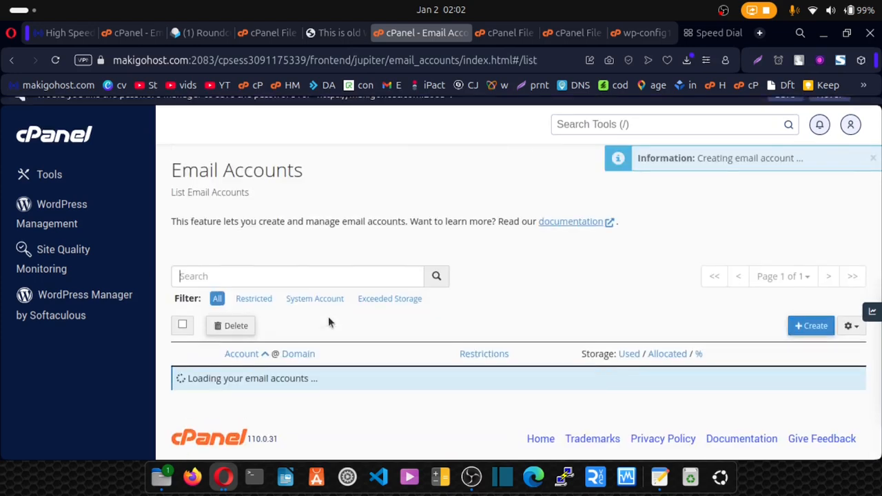
scroll(331, 321, "down", 2)
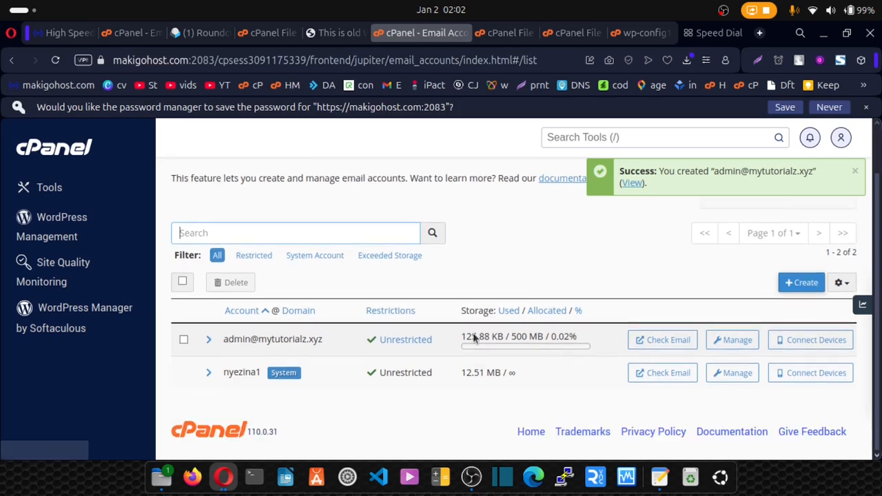
- Open the new admin inbox in Roundcube, then return to the old host's three-account email list
left_click(667, 339)
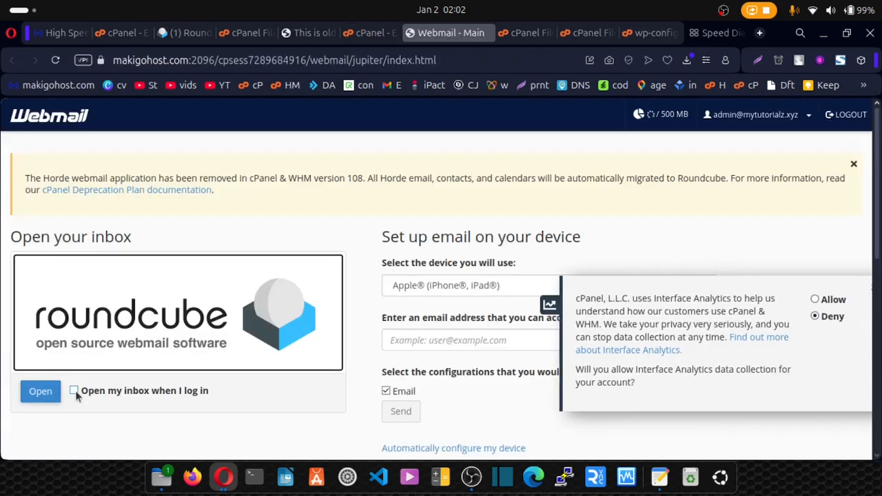
left_click(38, 394)
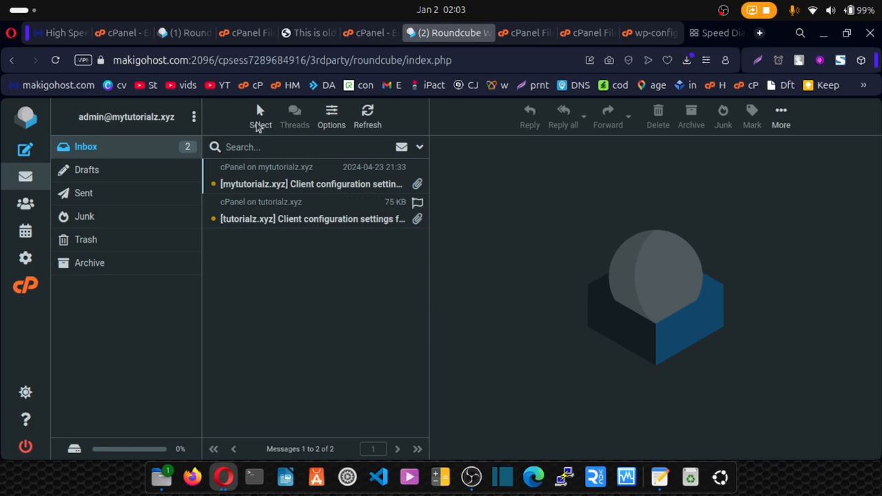
left_click(371, 35)
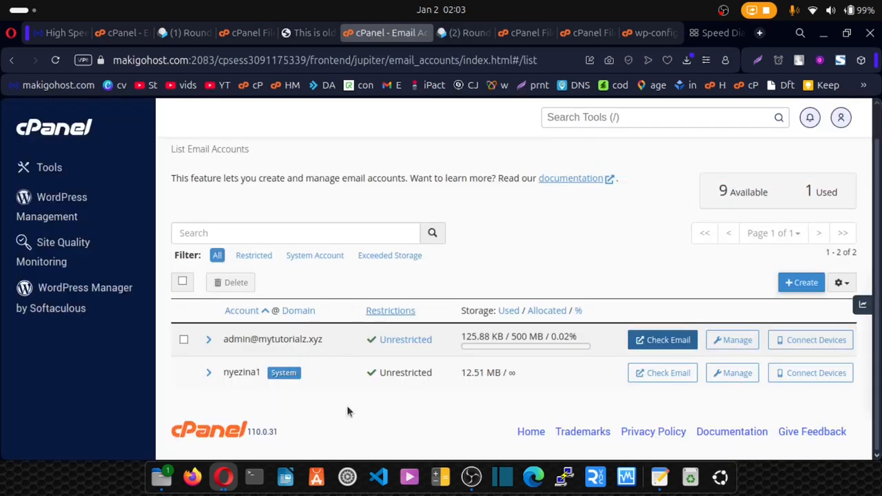
left_click(117, 33)
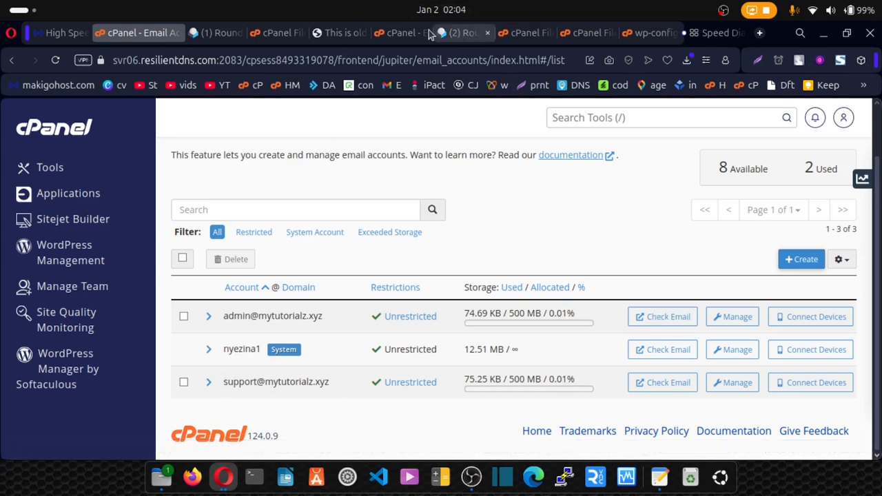
- Create the 'support' mailbox on mytutorialz.xyz with a generated password and launch its webmail
left_click(400, 33)
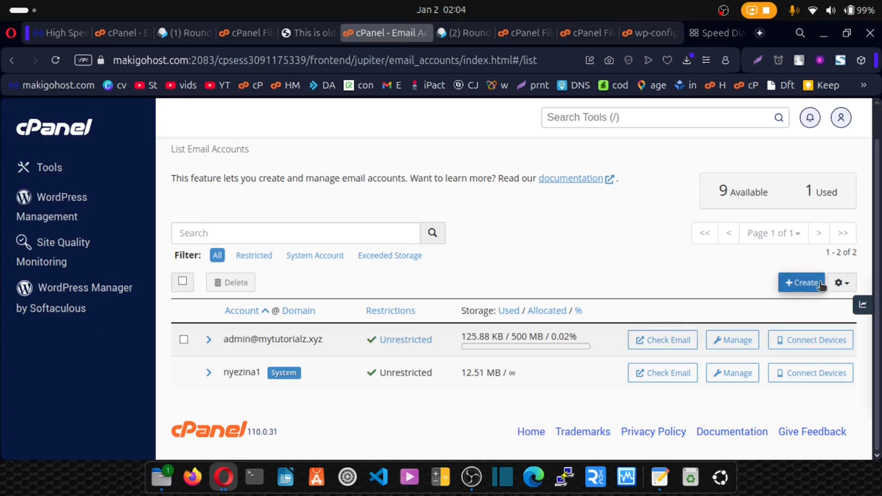
left_click(810, 284)
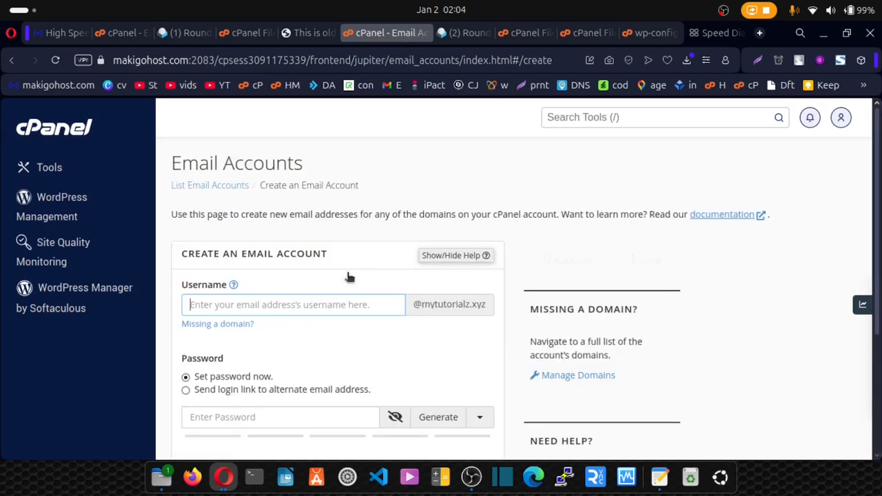
type("support")
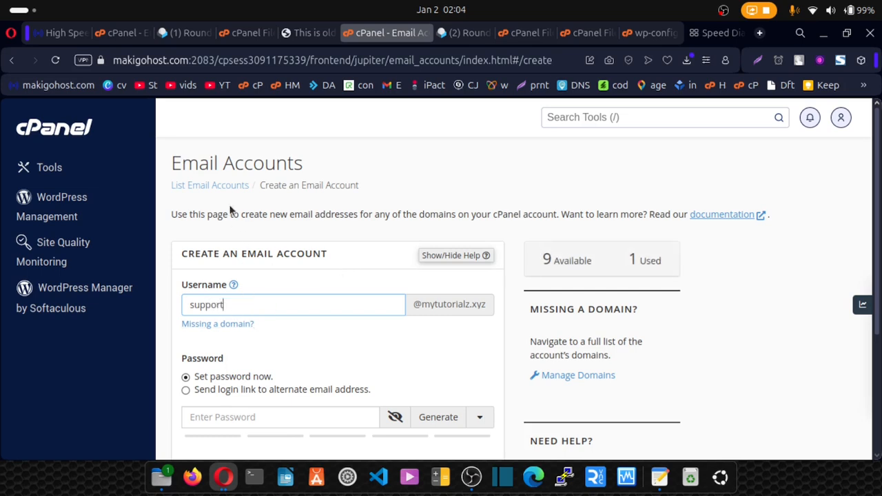
mouse_move(119, 38)
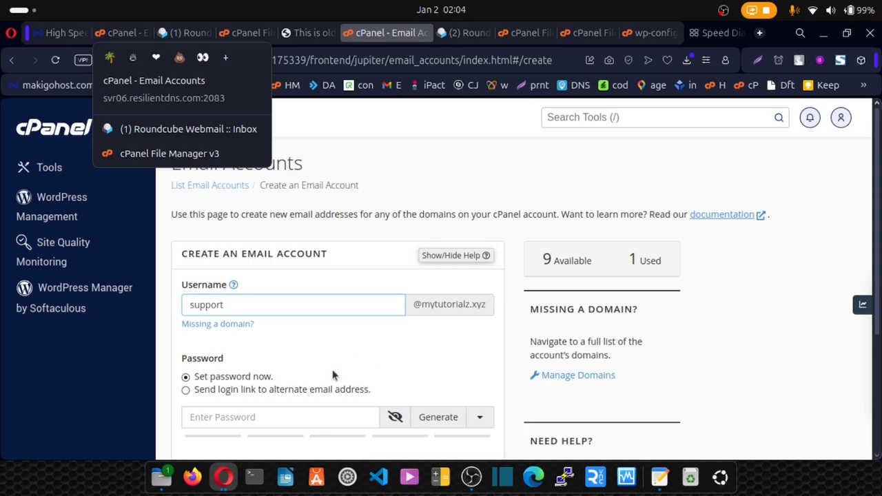
left_click(434, 416)
scroll(421, 379, "down", 1)
scroll(412, 357, "down", 2)
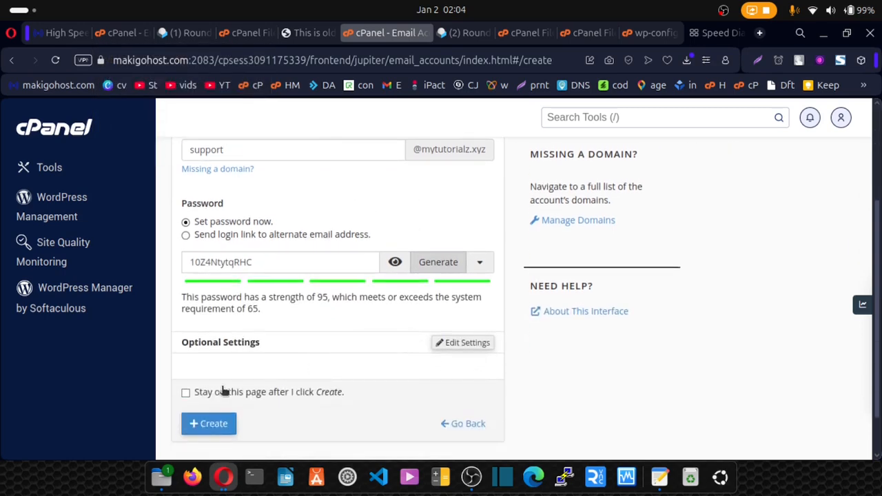
left_click(214, 424)
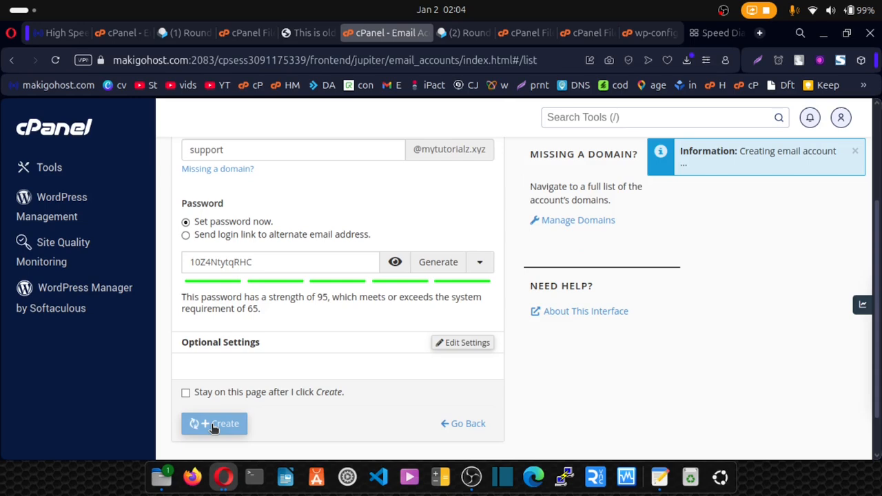
scroll(244, 413, "down", 2)
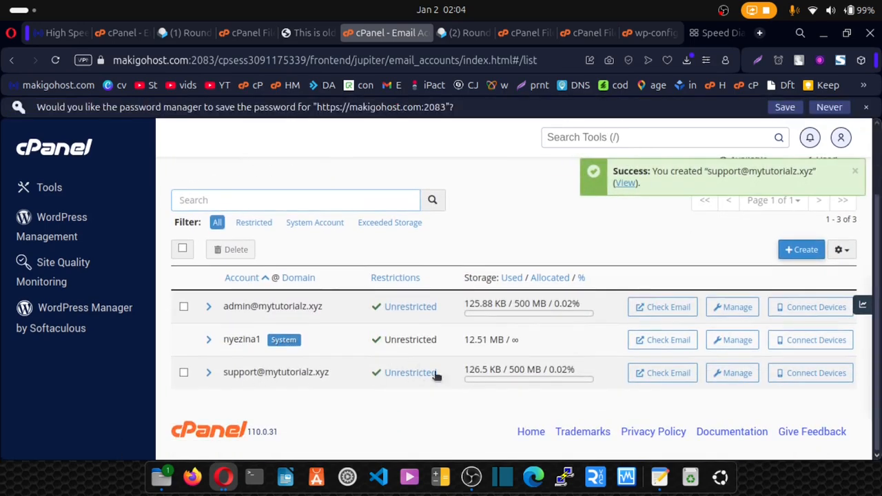
left_click(667, 375)
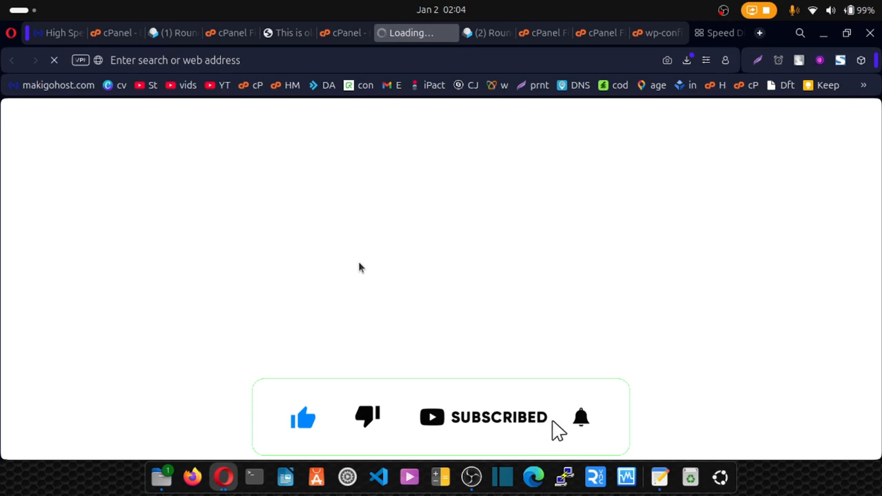
- Open the support inbox with 'Open my inbox when I log in' ticked, then return to cPanel Tools
left_click(74, 391)
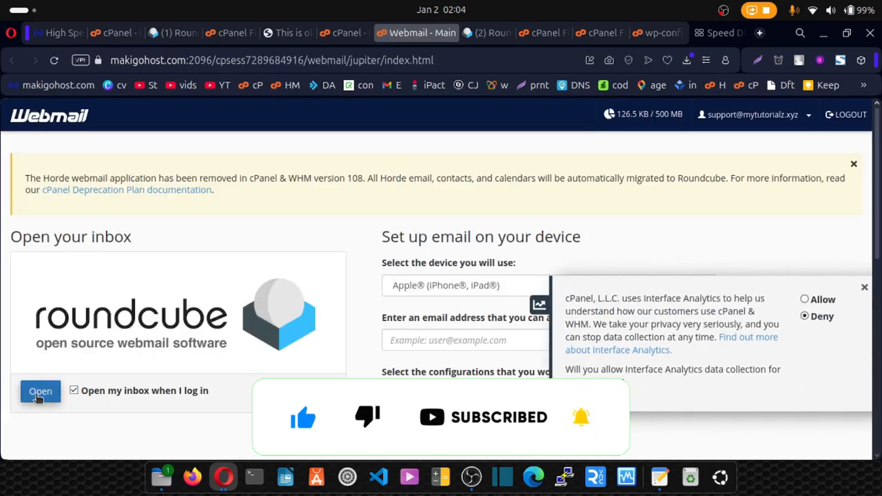
left_click(40, 397)
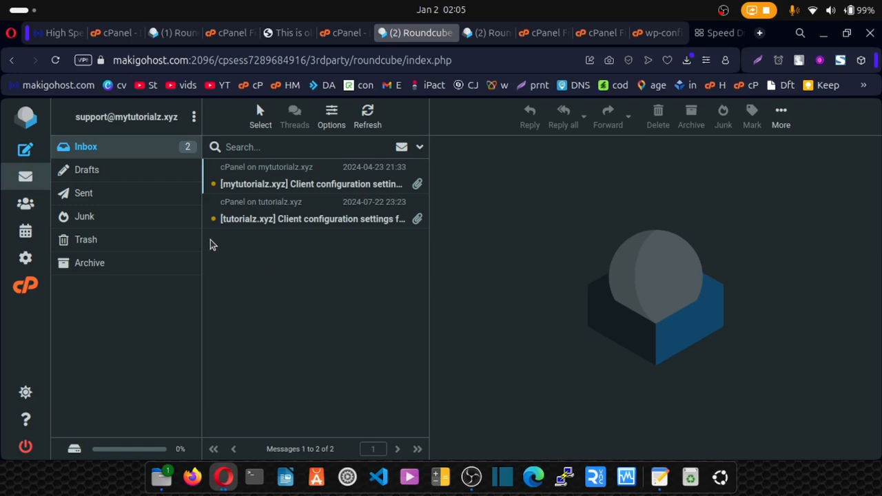
left_click(115, 33)
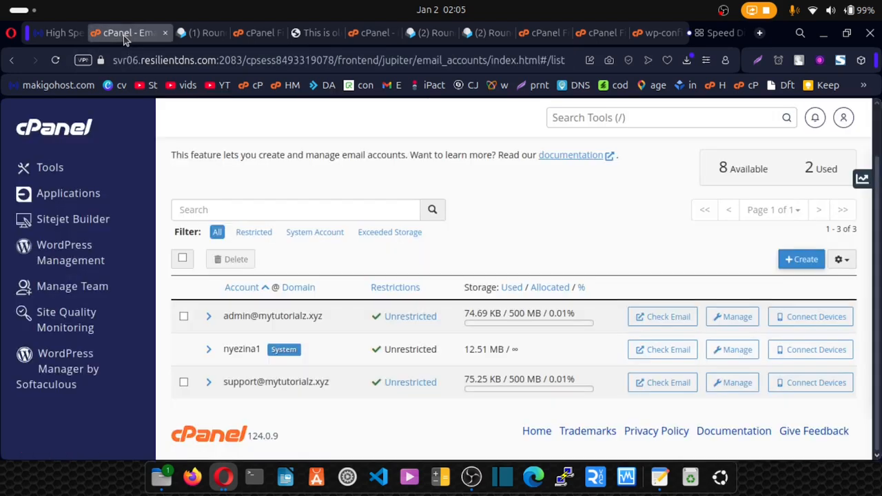
left_click(62, 169)
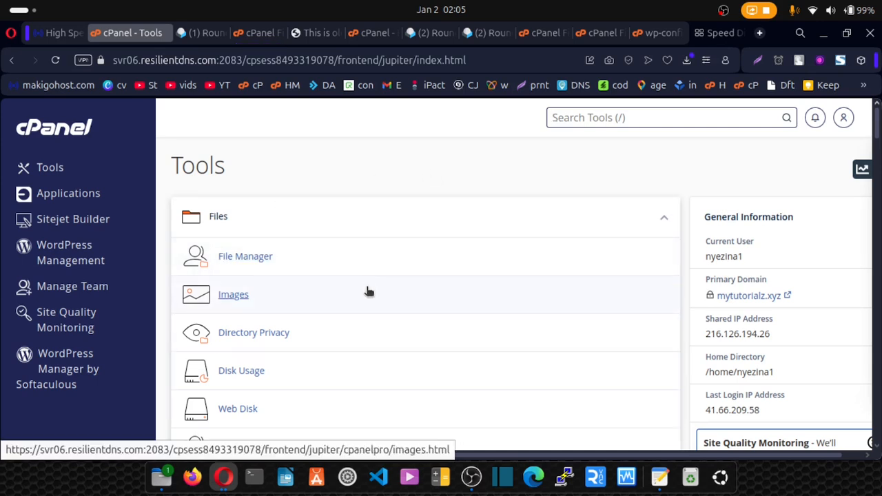
- Find learn.mytutorialz.xyz with root /learn.tutorialz.xyz on the Domains page, then switch to File Manager
mouse_move(536, 40)
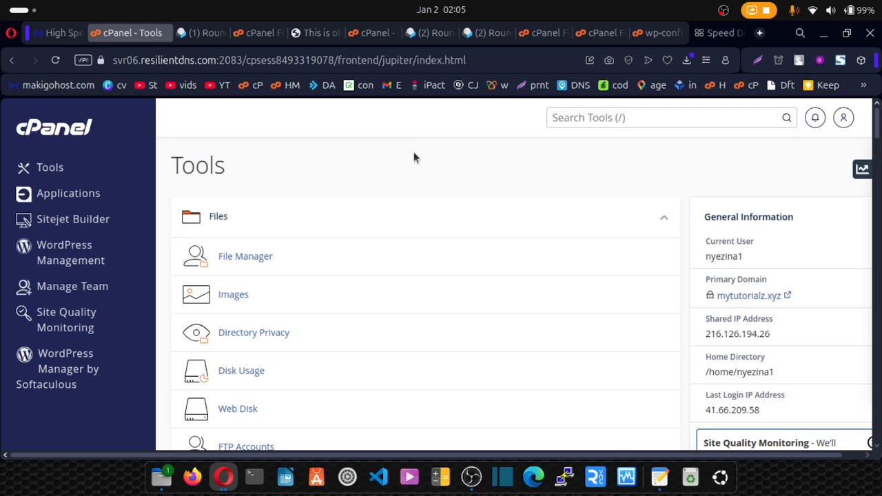
left_click(580, 119)
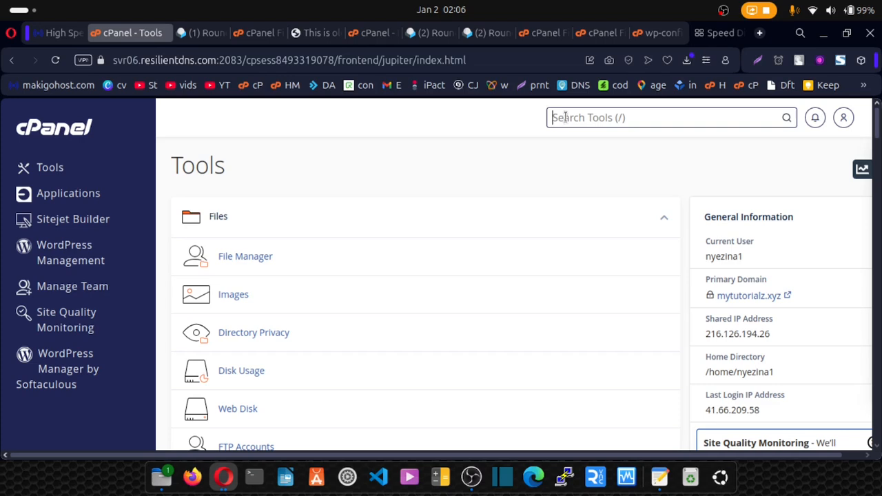
type("sup")
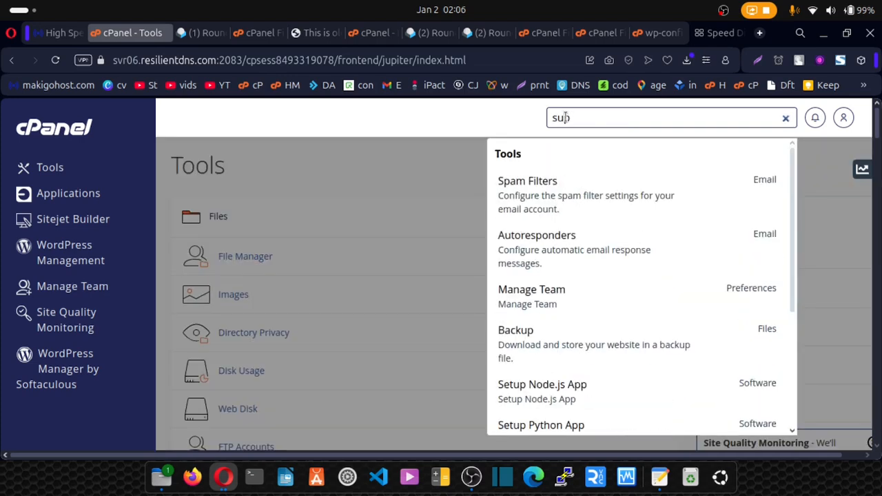
key("BackSpace")
key("BackSpace")
key("BackSpace")
type("domai")
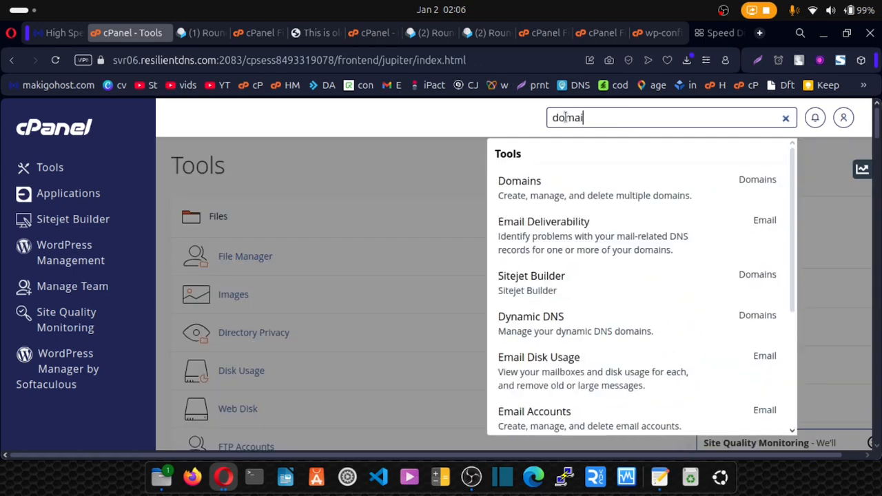
type("n")
left_click(559, 191)
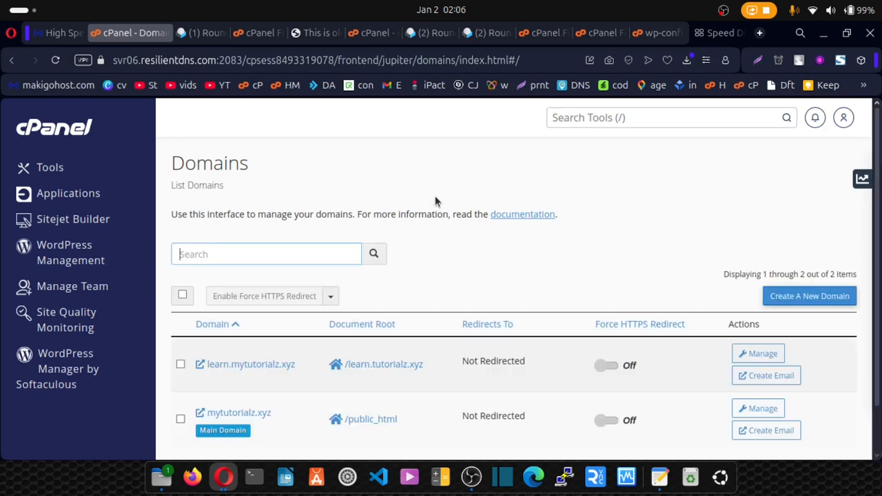
scroll(282, 311, "down", 1)
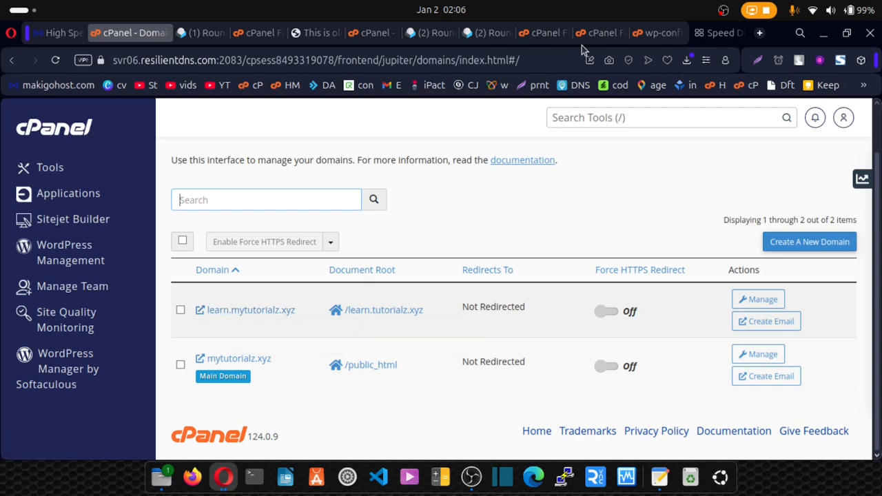
left_click(541, 35)
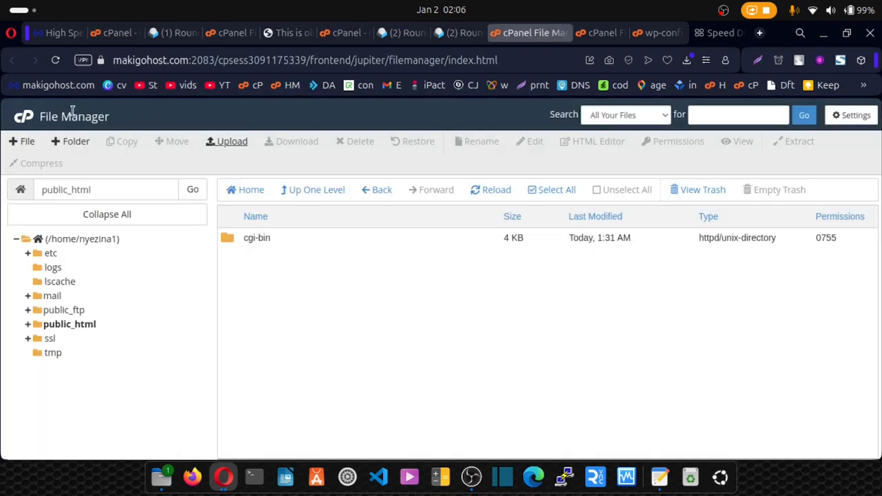
- Return to the cPanel tools page and close the duplicate Roundcube inbox tabs
left_click(26, 124)
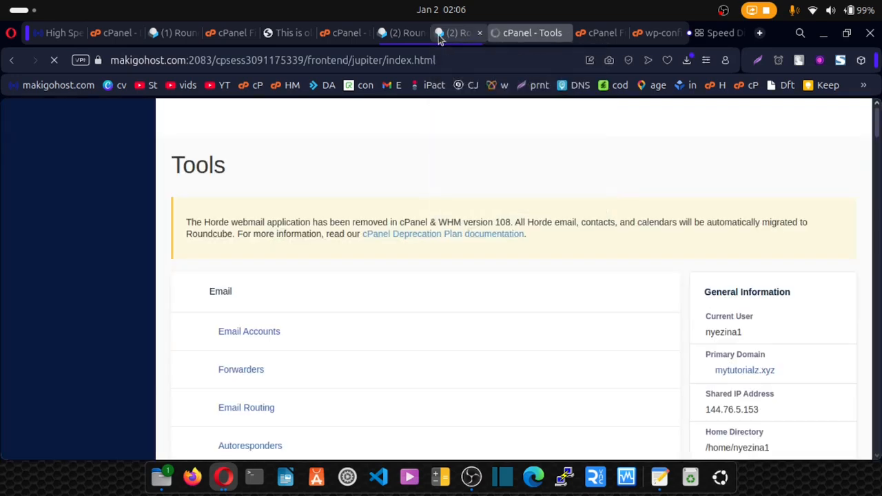
left_click(424, 34)
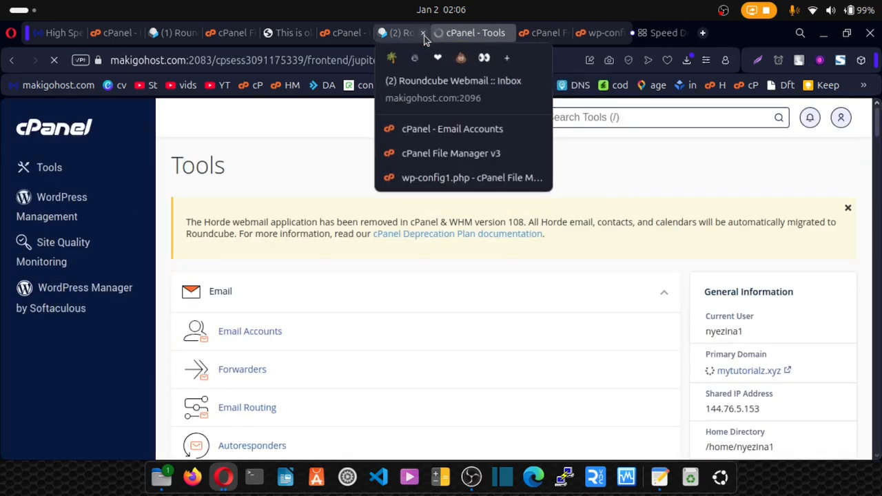
left_click(424, 34)
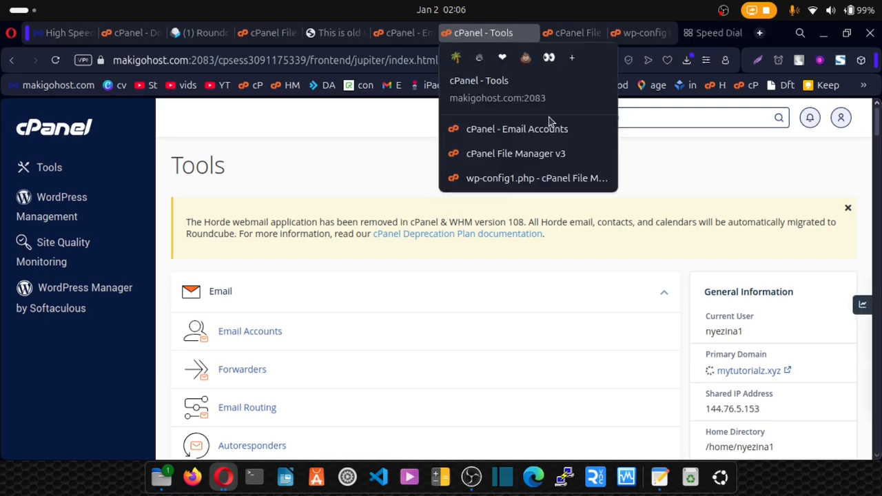
- Search tools for 'domain' and bring up the Create a New Domain form
left_click(551, 120)
type("domain")
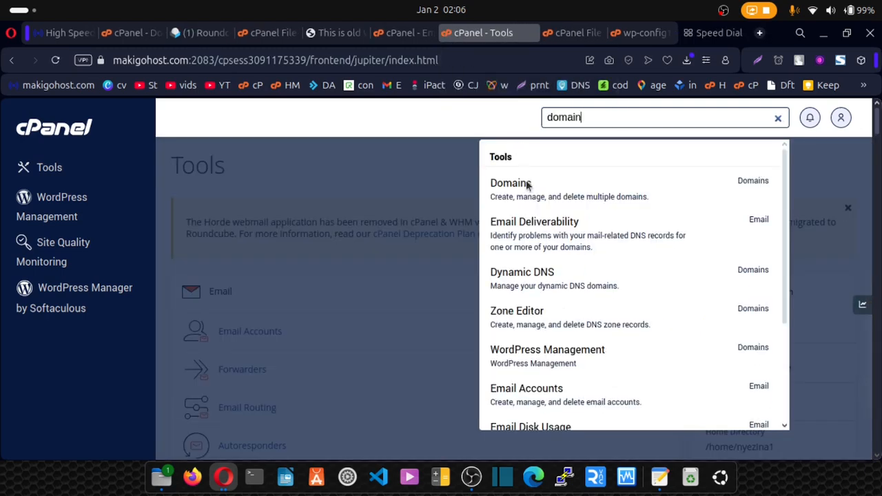
left_click(533, 191)
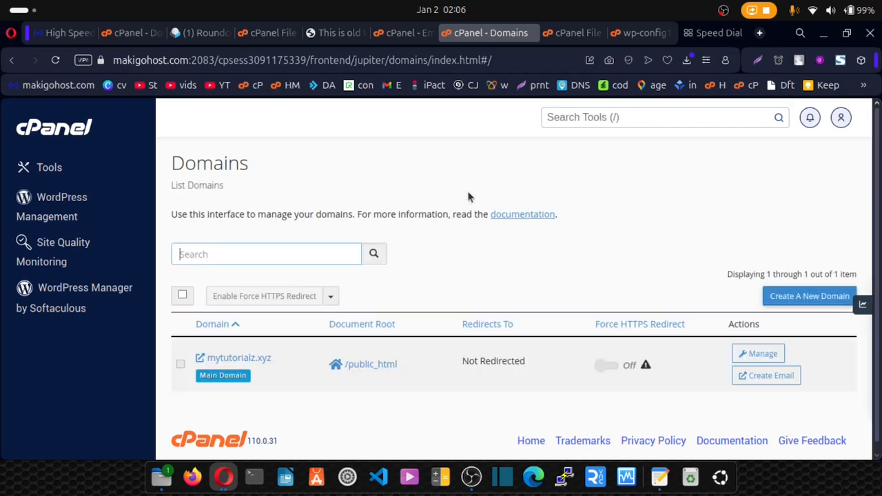
left_click(791, 297)
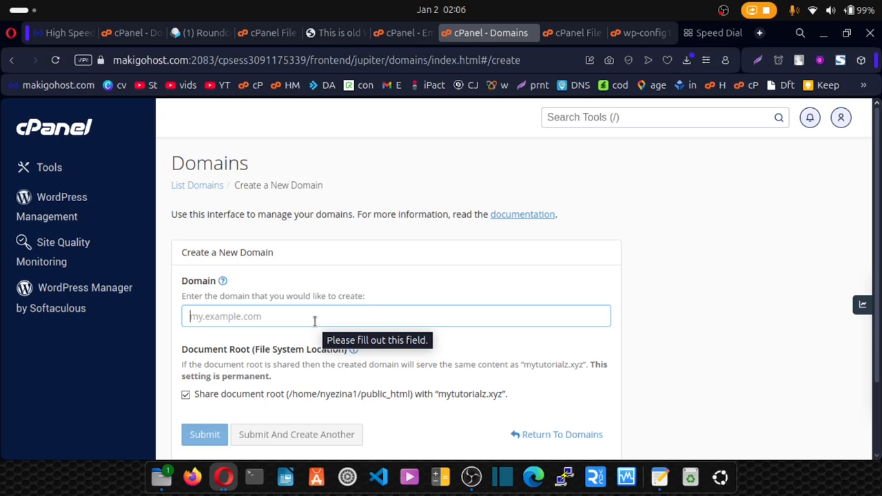
- Fill the Domain field with learn.mytutorialz.xyz, copied from the other account's Domains list
type("lea")
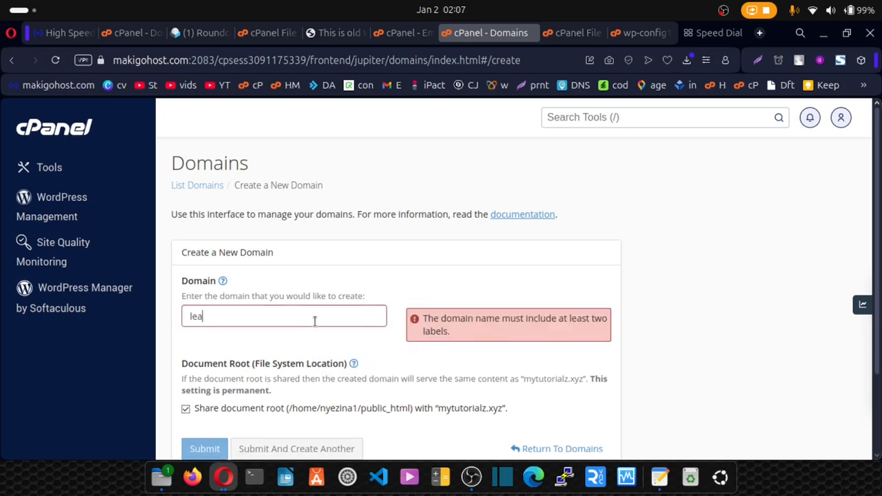
type("rm")
left_click_drag(443, 411, 503, 411)
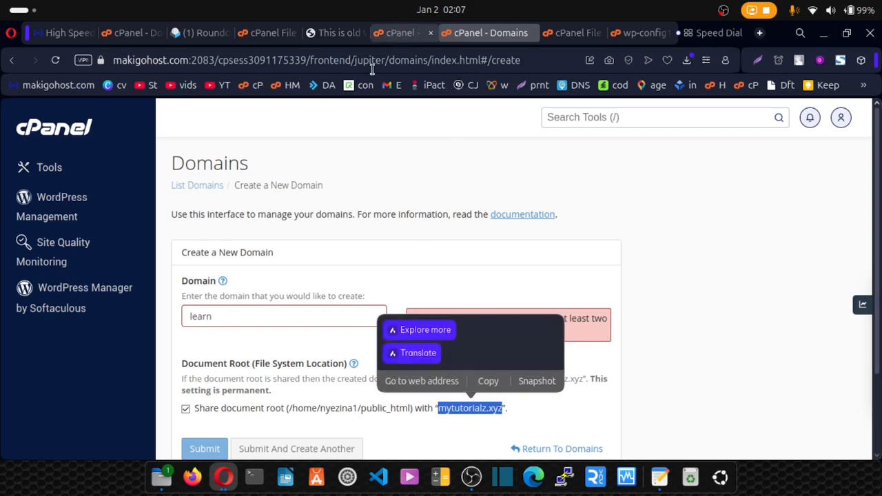
left_click(134, 31)
left_click_drag(298, 311, 207, 311)
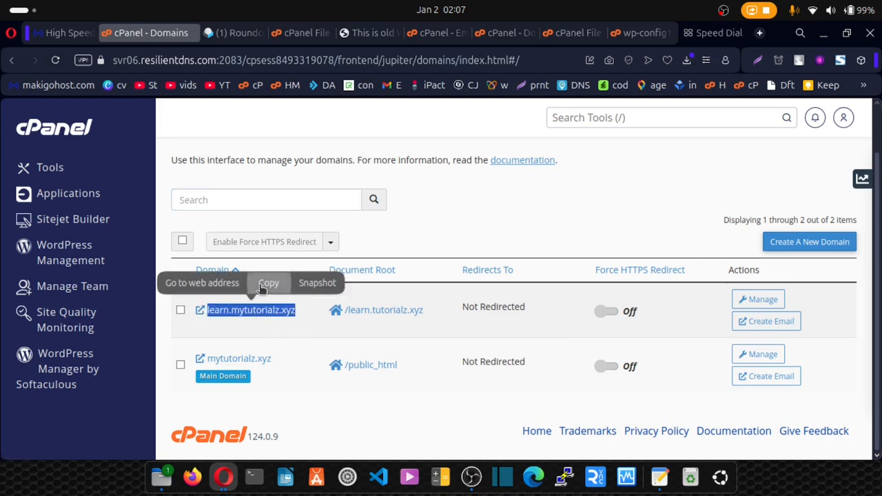
left_click(262, 288)
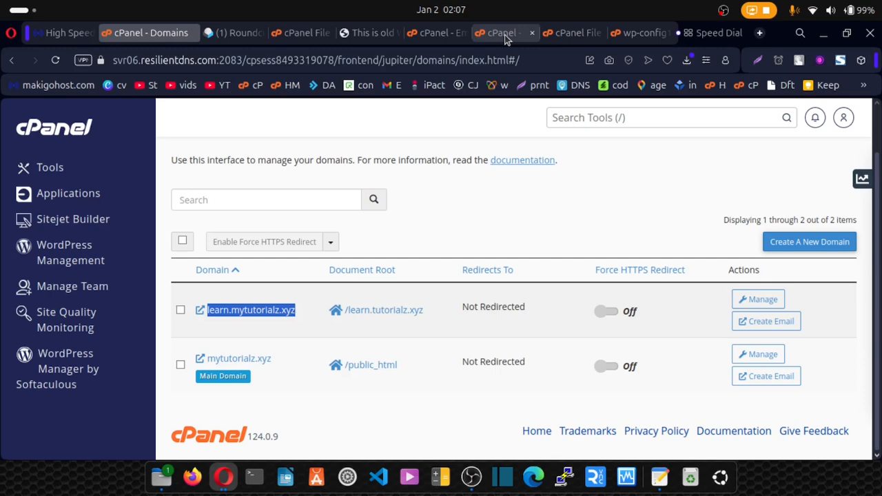
left_click(504, 35)
left_click_drag(295, 316, 128, 316)
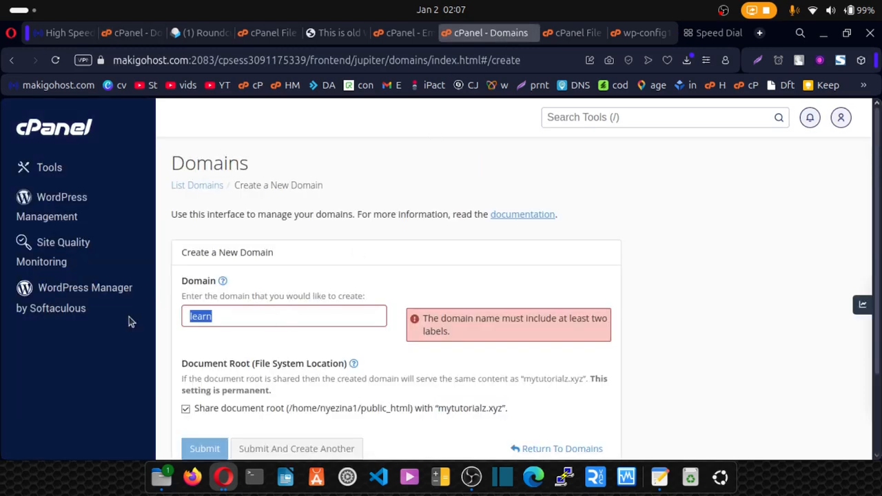
key("ctrl+v")
- Go back to the old host's Domains list and its cPanel tools overview
scroll(241, 329, "down", 2)
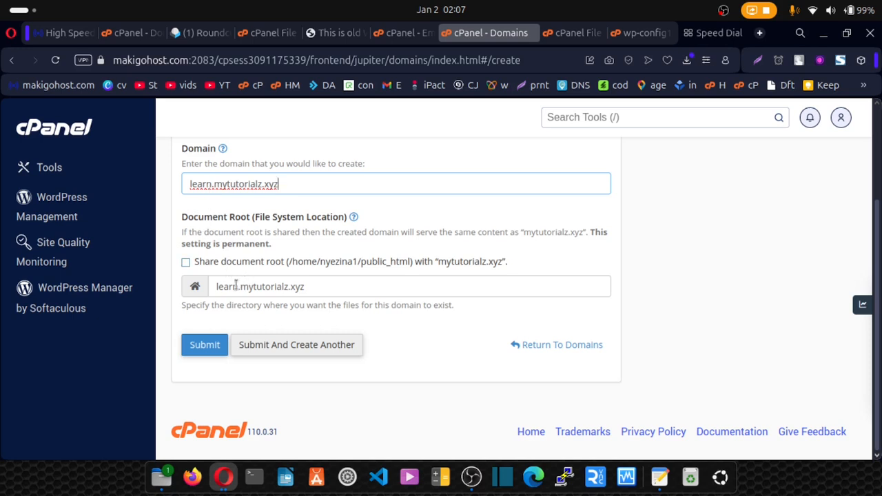
left_click(134, 38)
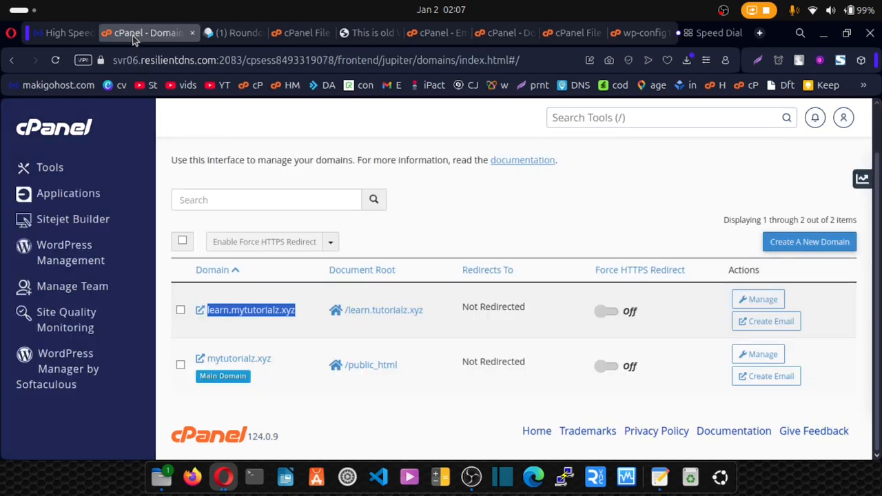
left_click(55, 169)
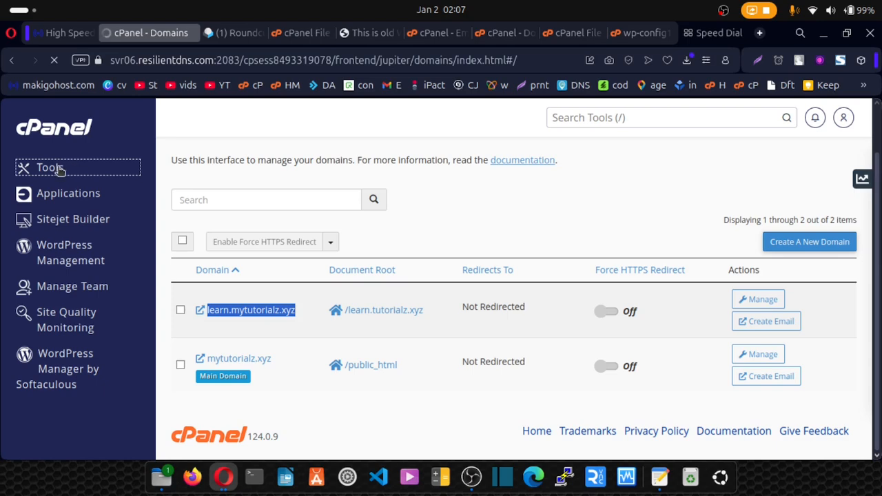
- Open the old host's File Manager and scroll its home folder to the learn.tutorialz.xyz folder
scroll(273, 255, "down", 1)
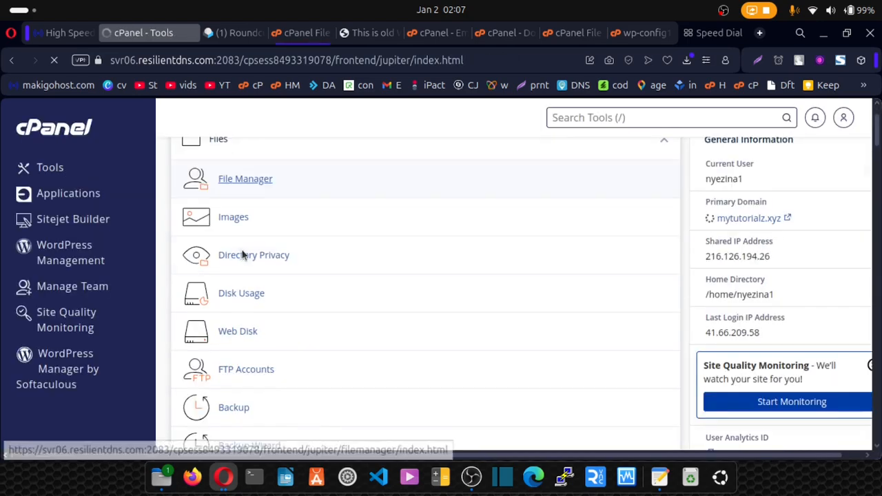
left_click(241, 180)
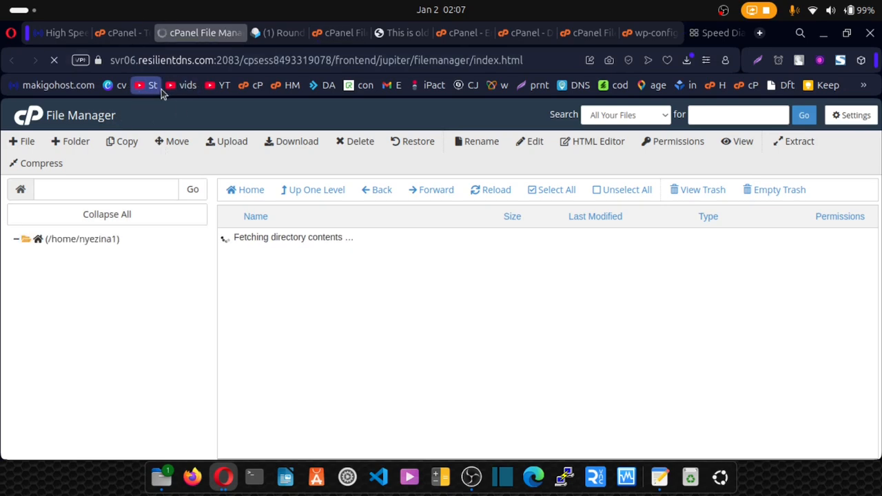
scroll(295, 312, "down", 3)
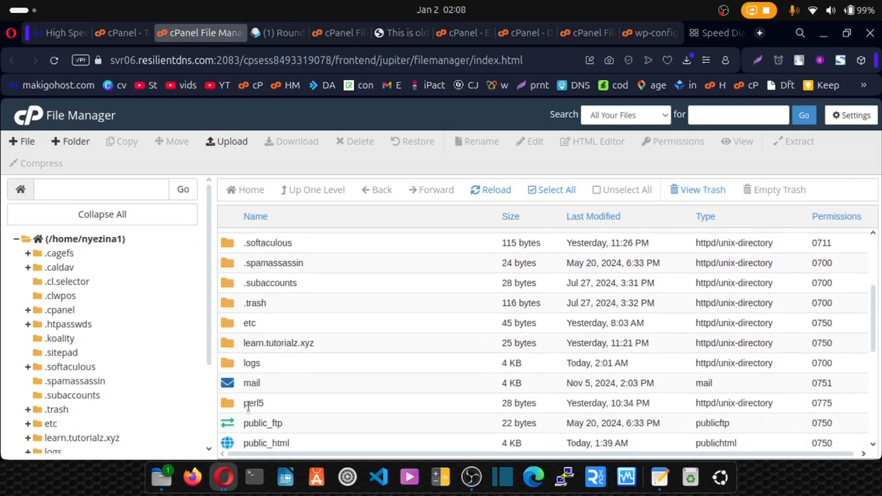
scroll(251, 419, "down", 2)
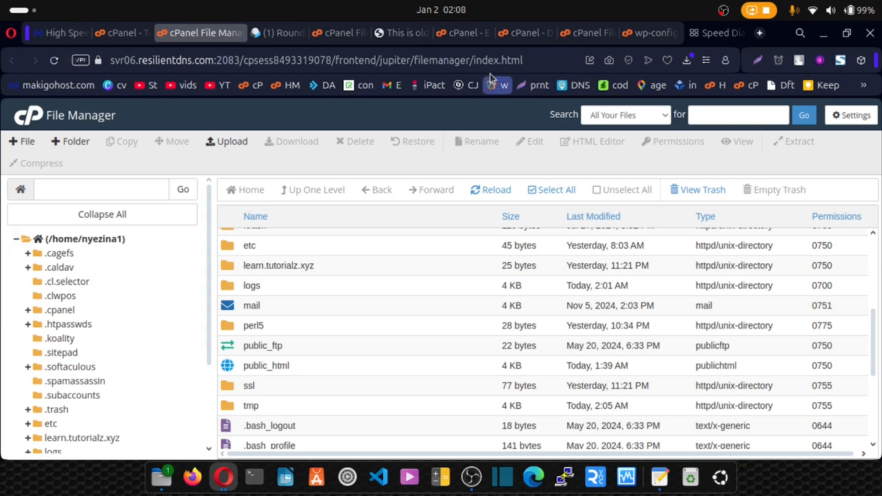
- Load learn.mytutorialz.xyz in Opera, showing an empty 'Index of /', then return to cPanel Tools
left_click(396, 34)
left_click(198, 60)
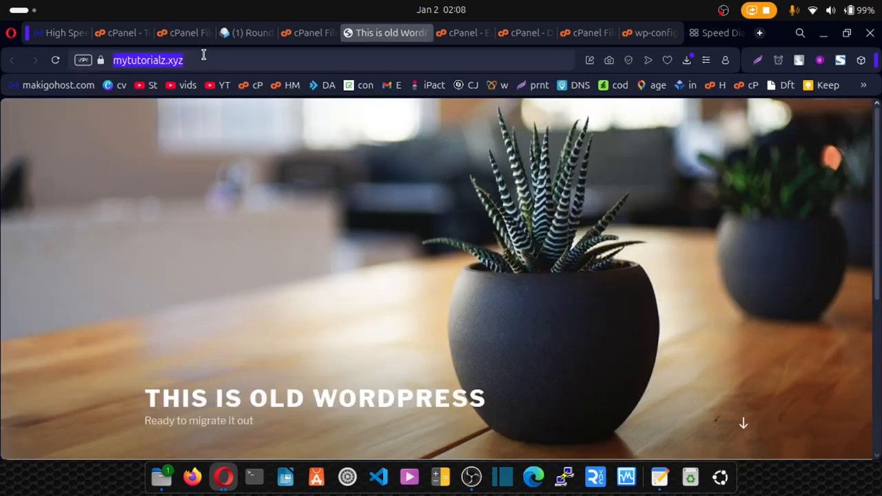
type("learn")
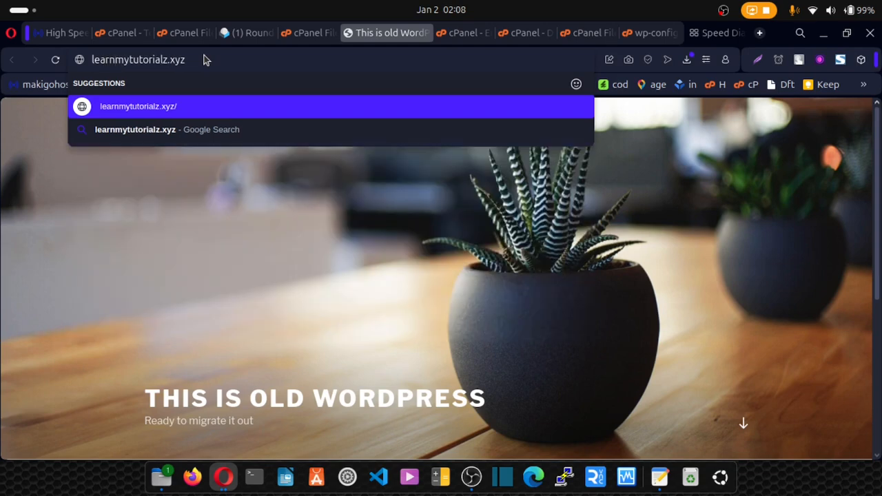
type(".")
key("Return")
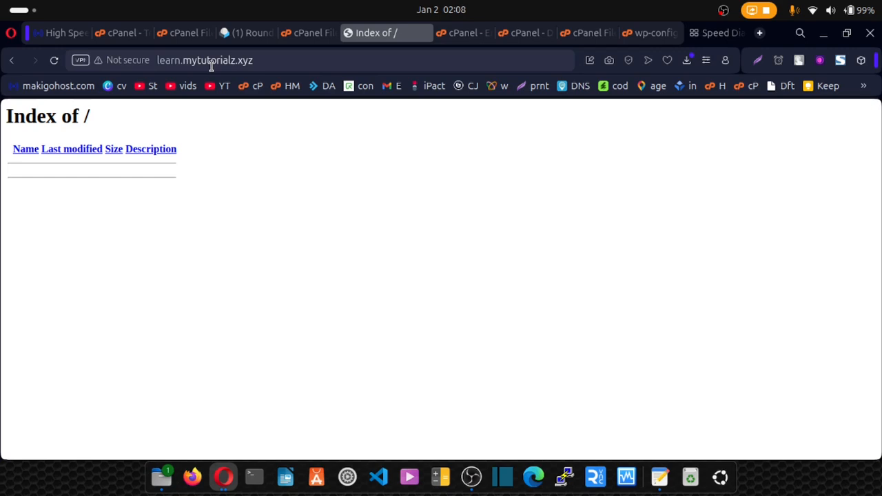
left_click(117, 34)
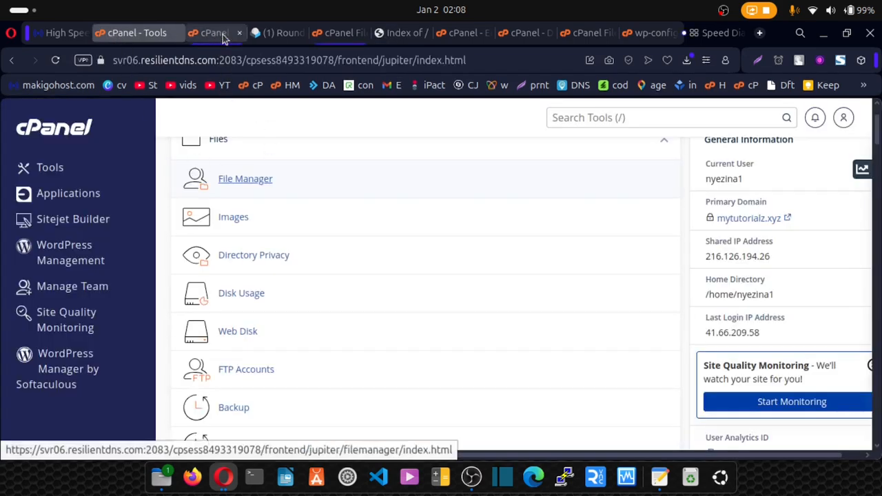
- Submit learn.mytutorialz.xyz as a new domain with its own unshared learn.mytutorialz.xyz document root
left_click(524, 32)
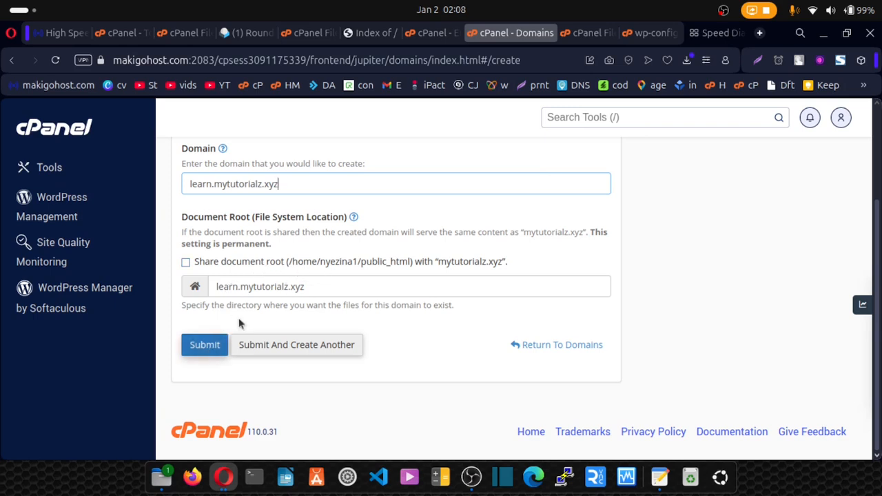
left_click(185, 264)
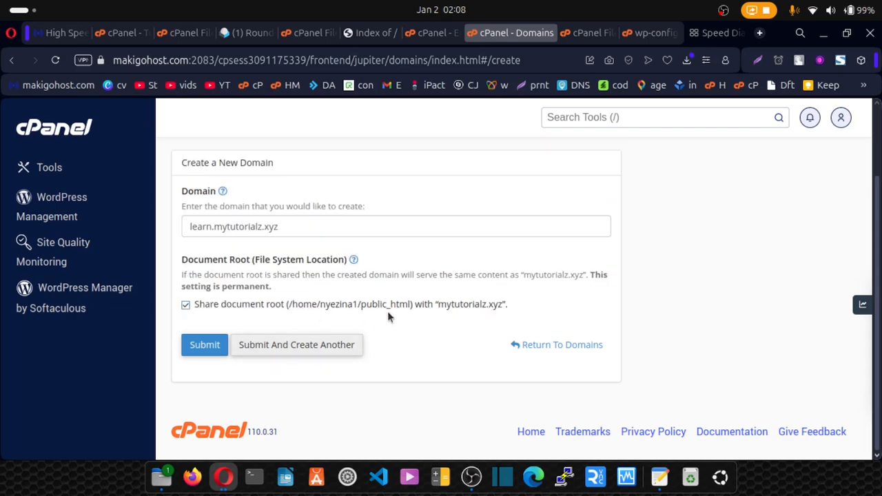
left_click(186, 304)
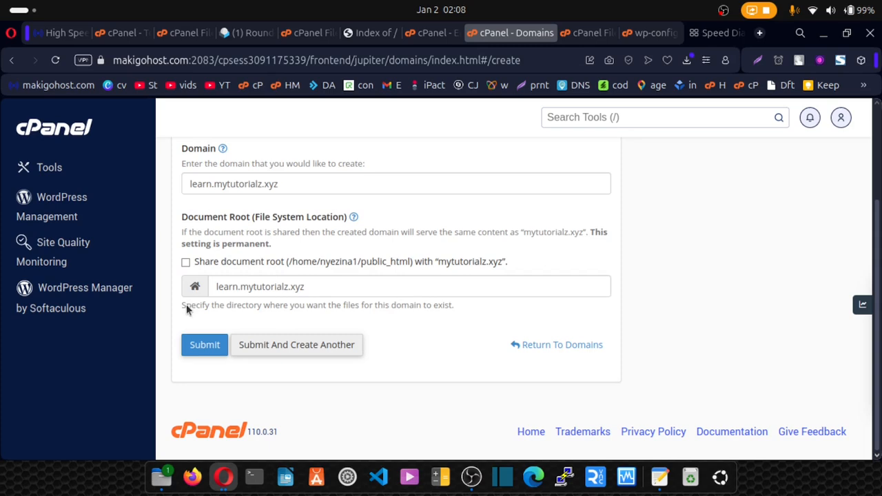
left_click(210, 346)
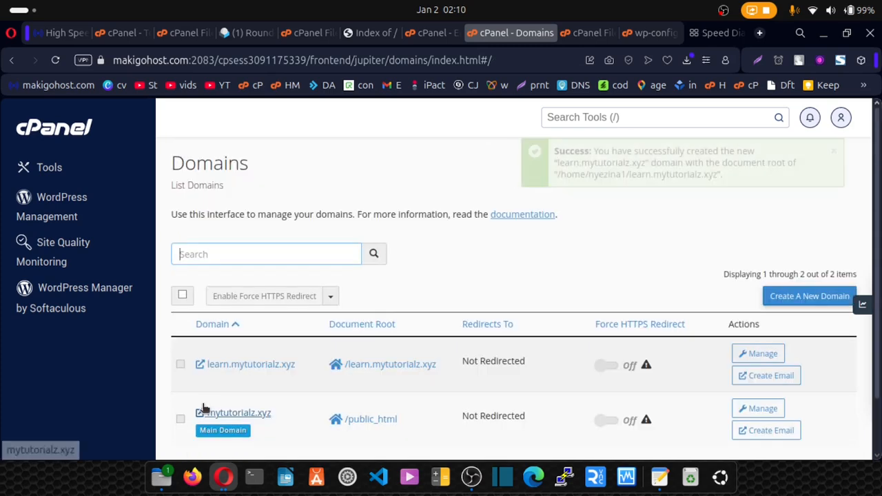
- Check the new host's File Manager for the learn.mytutorialz.xyz folder, then return to the original account's Tools
scroll(421, 298, "down", 2)
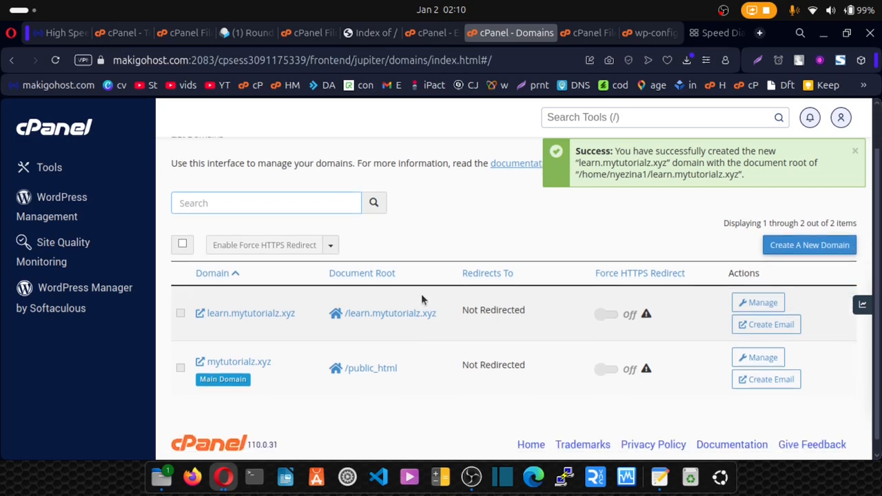
left_click(49, 171)
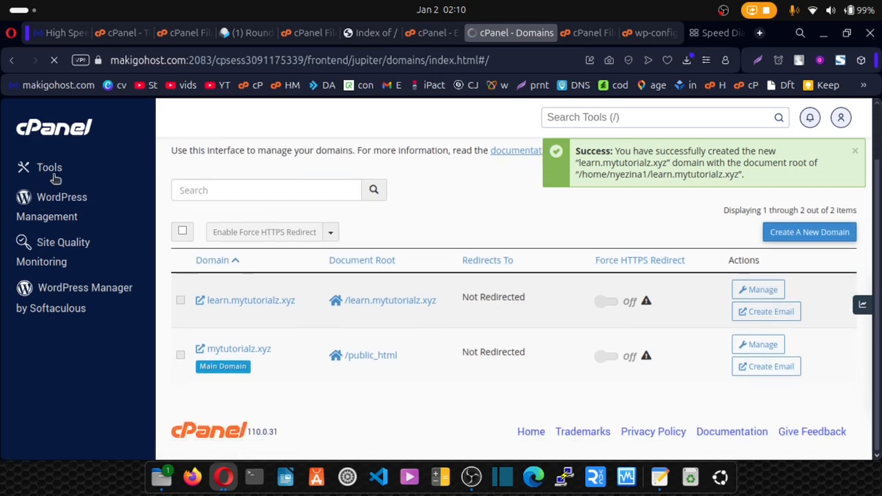
scroll(197, 200, "down", 3)
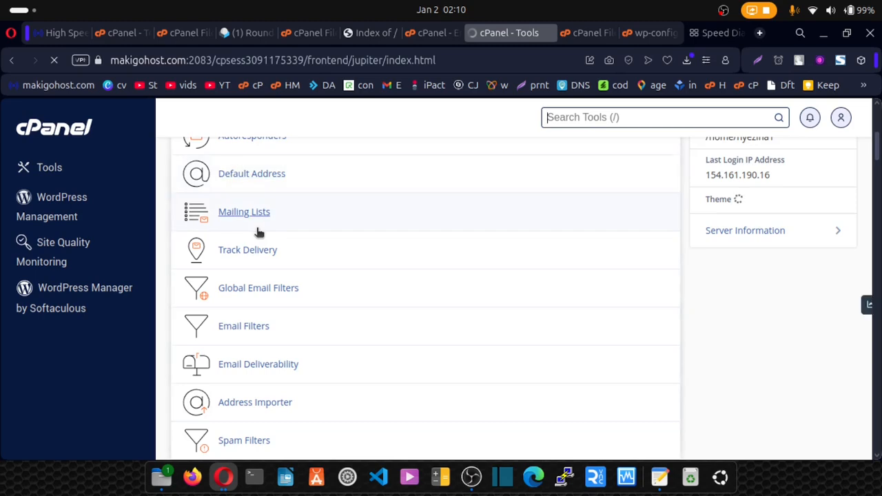
scroll(258, 236, "down", 5)
scroll(264, 246, "down", 7)
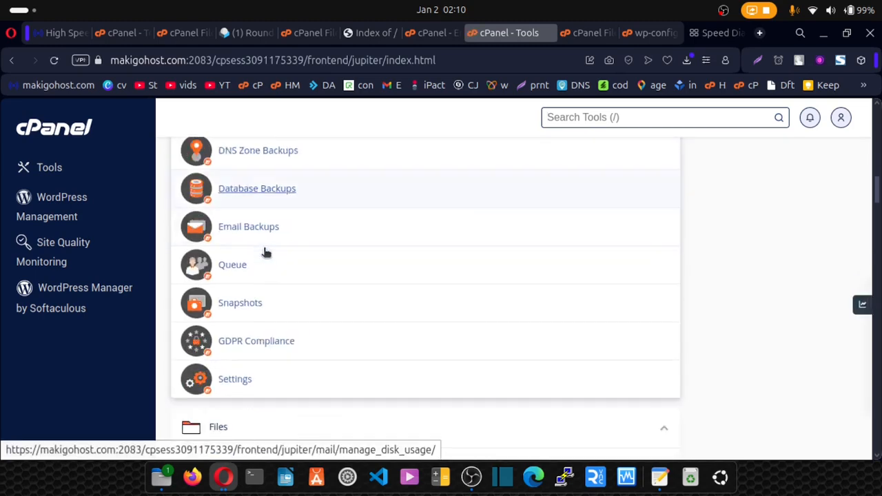
left_click(250, 304)
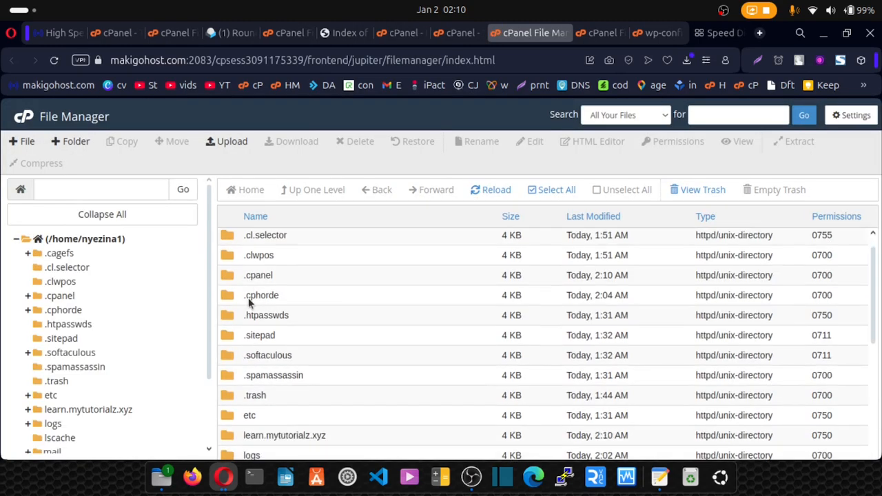
scroll(249, 302, "down", 5)
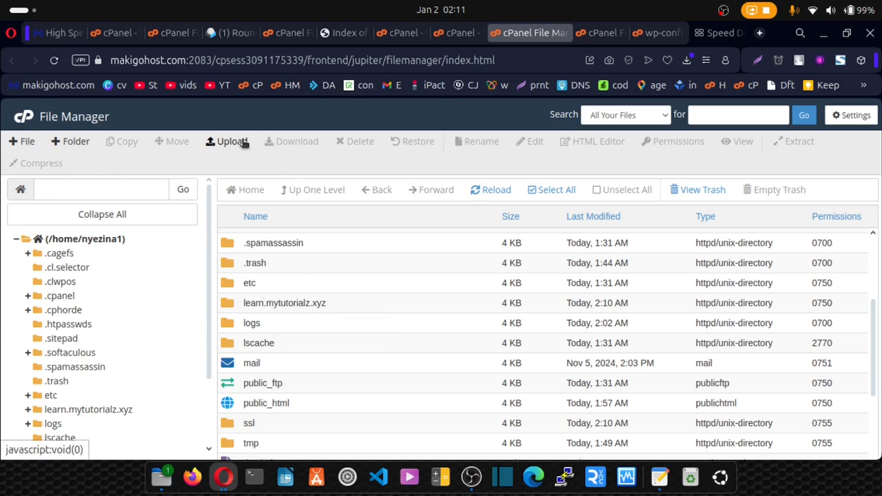
left_click(115, 33)
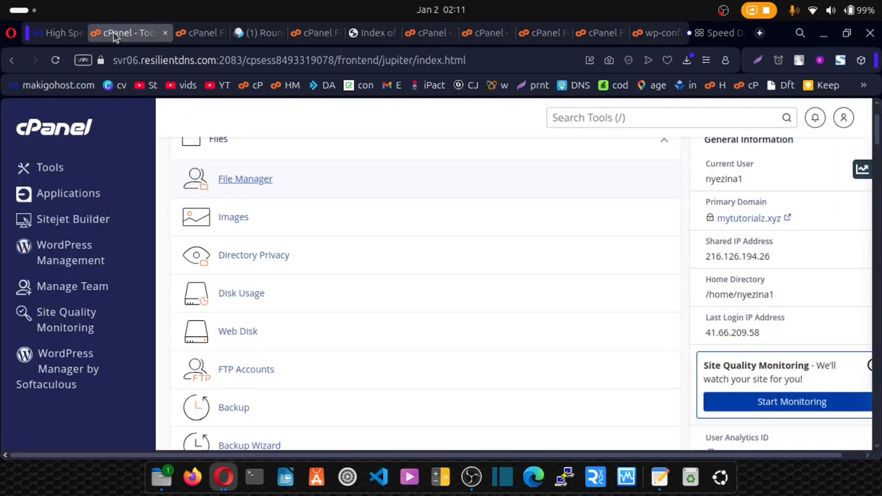
- Copy the WHMCS cron.php command from the original account's Cron Jobs page
left_click(576, 117)
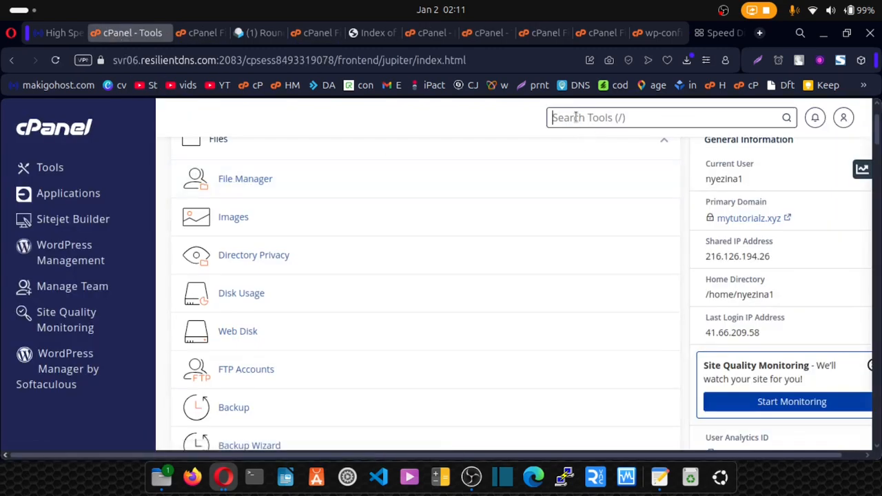
type("cron")
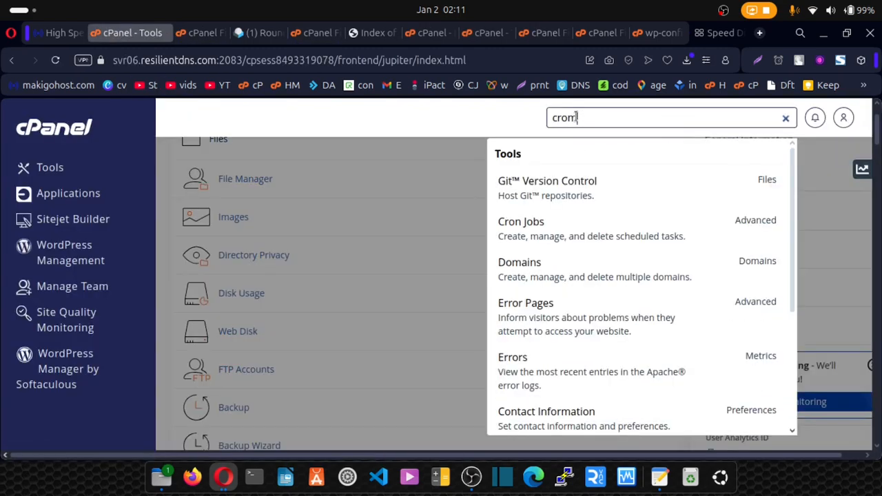
key("BackSpace")
left_click(544, 182)
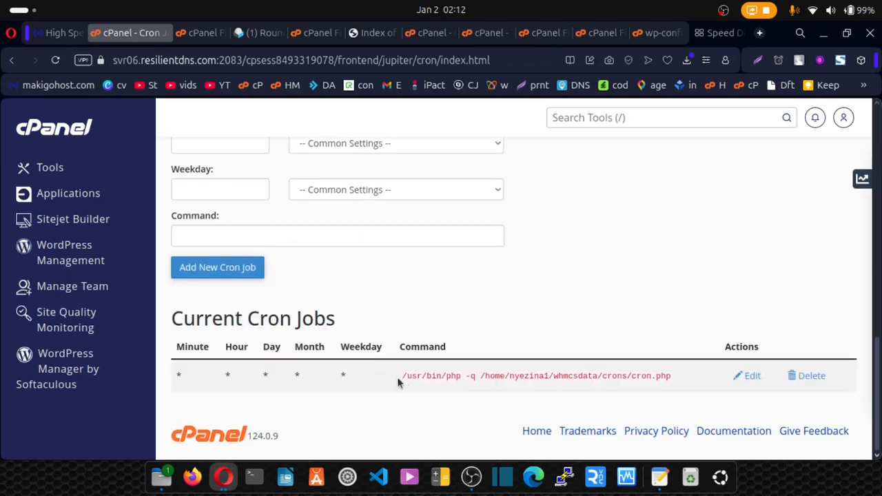
left_click_drag(439, 379, 671, 382)
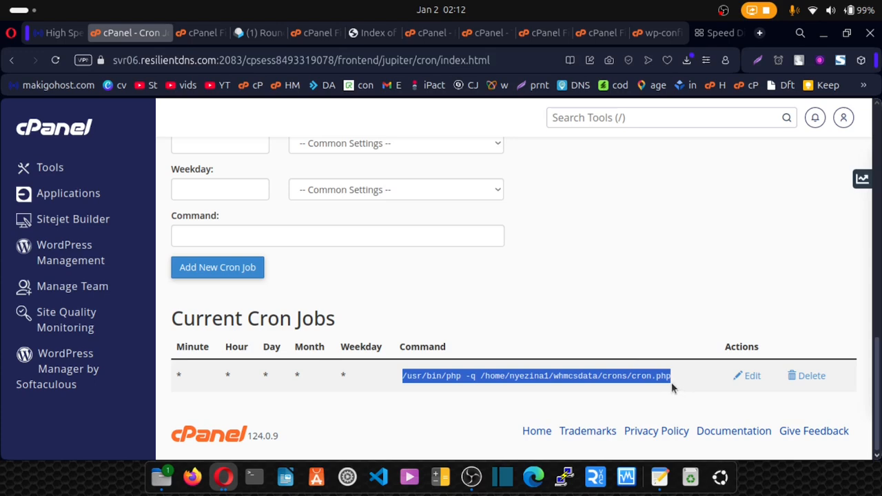
left_click(574, 351)
- Open Cron Jobs on the new makigohost account and view its preset schedules, leaving them unchosen
left_click(425, 31)
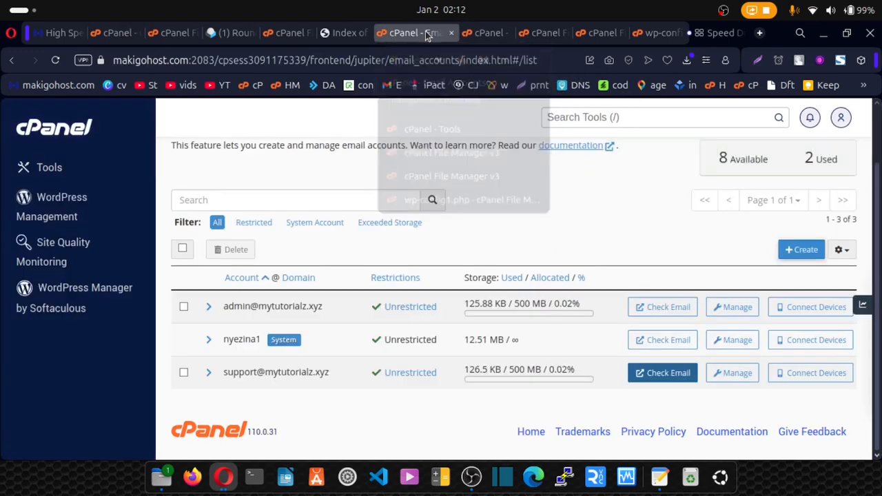
left_click(552, 120)
type("cron")
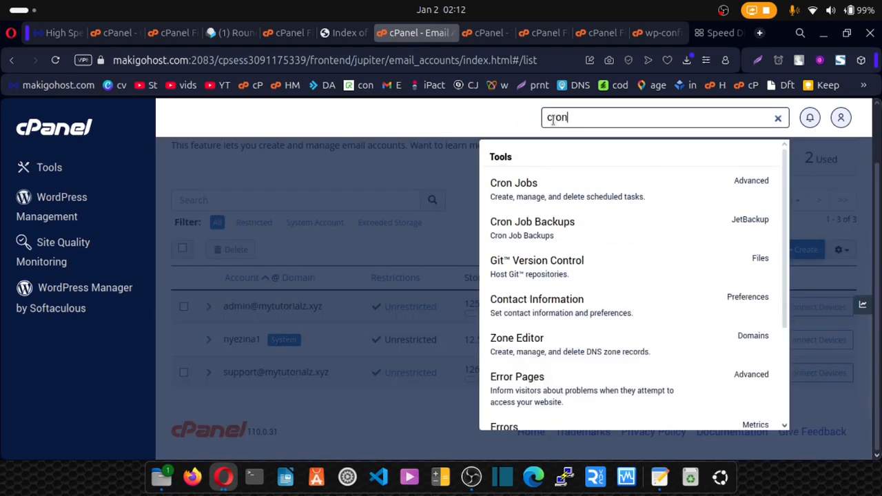
left_click(527, 190)
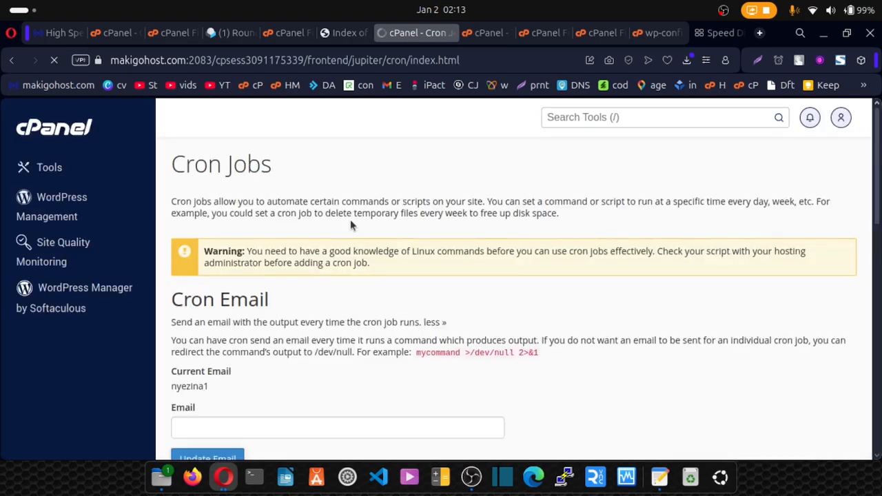
scroll(350, 219, "down", 5)
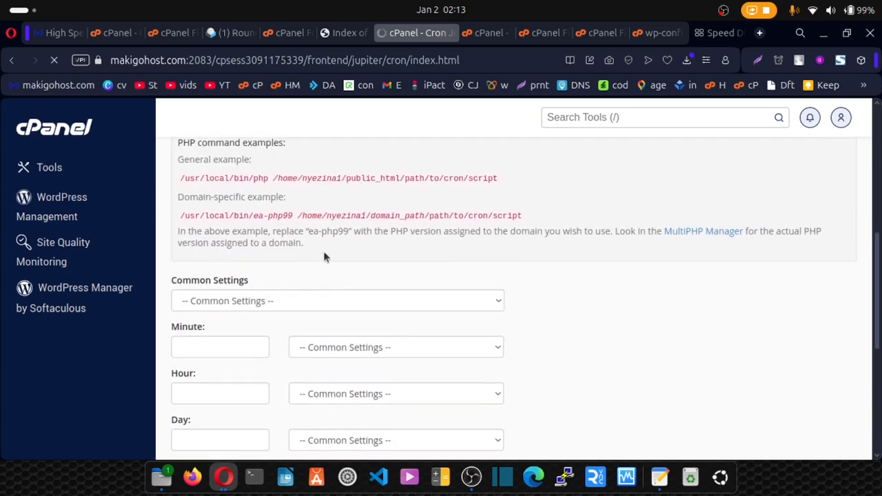
left_click(285, 297)
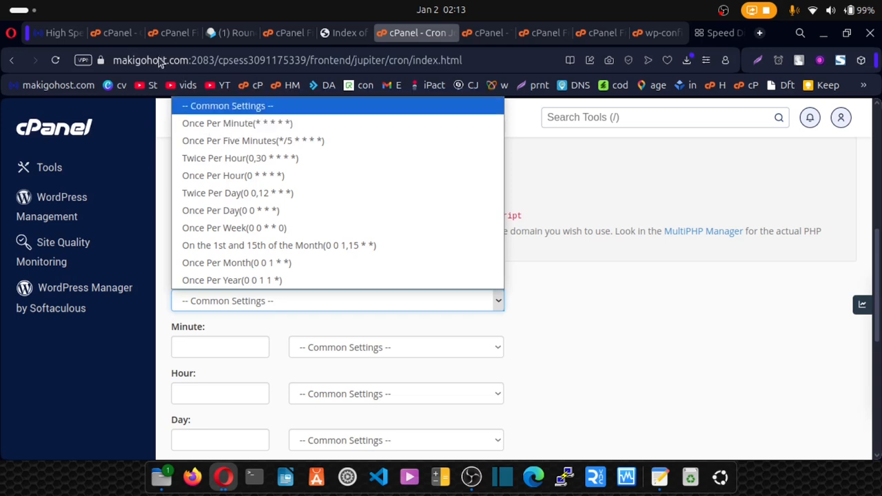
left_click(127, 33)
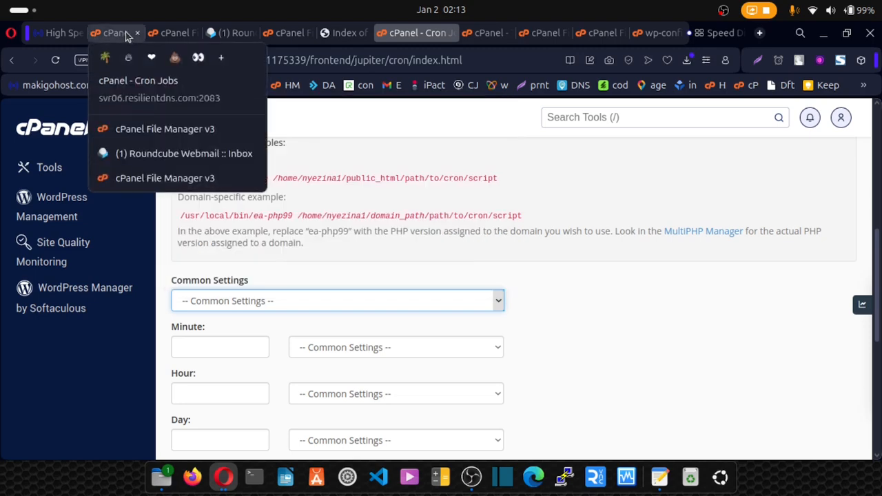
left_click(126, 35)
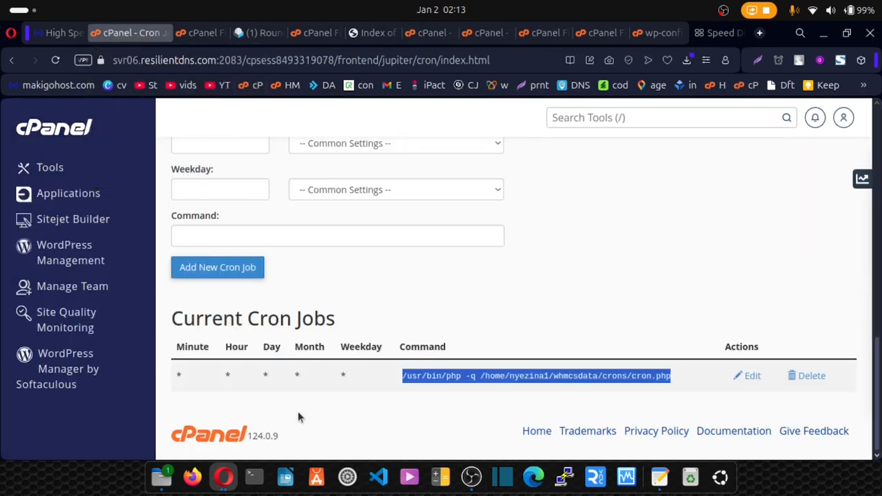
- Edit the old host's WHMCS cron job, changing Minute from * to */5, and save the line
left_click(748, 375)
scroll(378, 353, "down", 3)
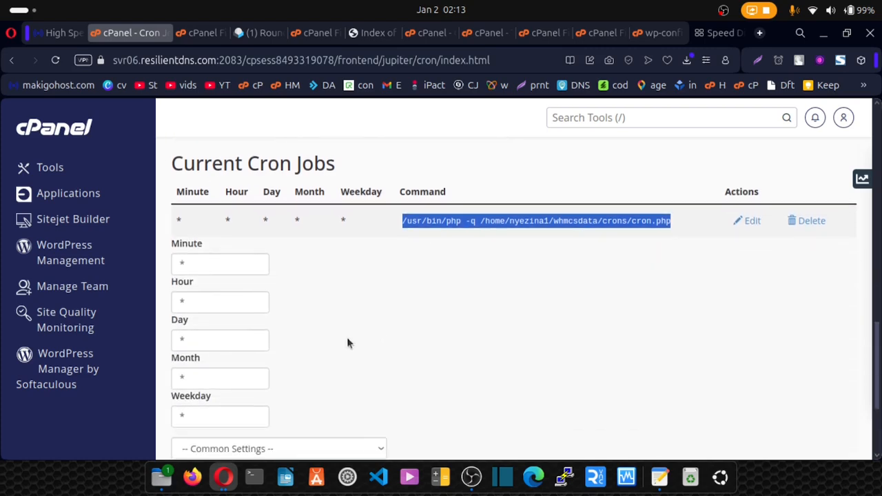
left_click(239, 266)
type("5")
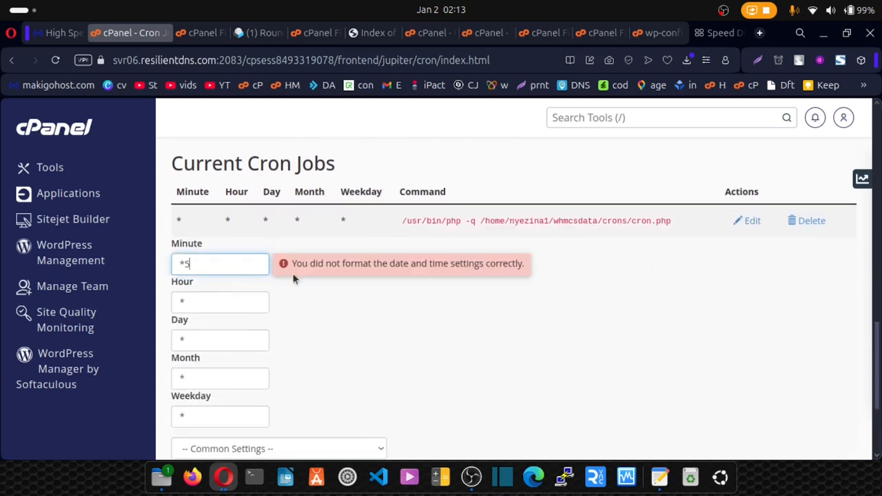
scroll(296, 279, "up", 1)
left_click(181, 341)
mouse_move(183, 341)
left_mouse_down()
mouse_move(216, 340)
mouse_move(172, 343)
left_mouse_up()
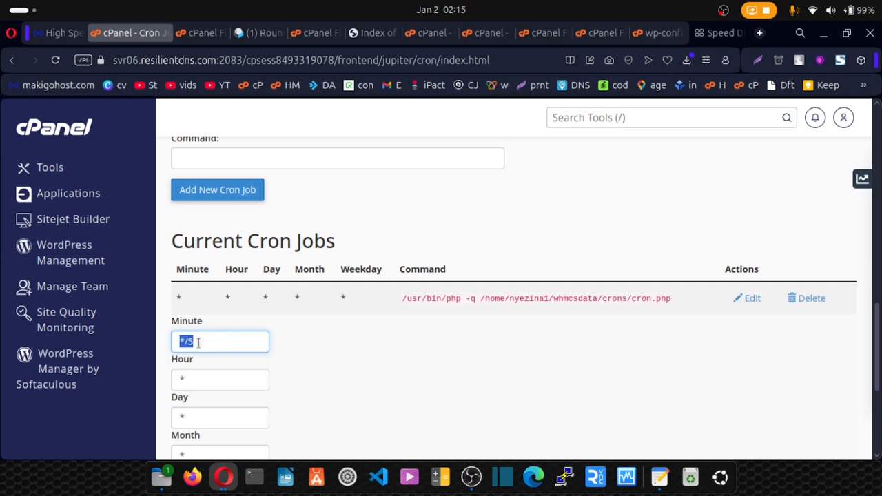
left_click(359, 321)
scroll(358, 337, "down", 3)
scroll(357, 348, "down", 4)
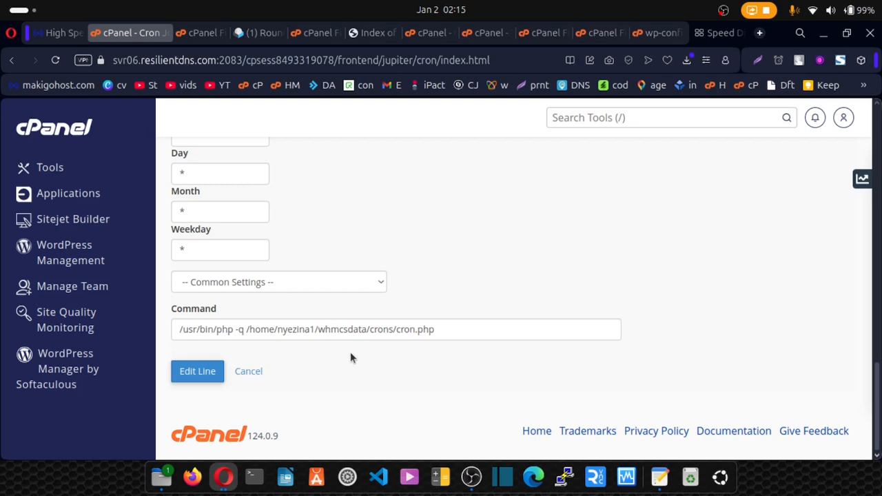
left_click(190, 372)
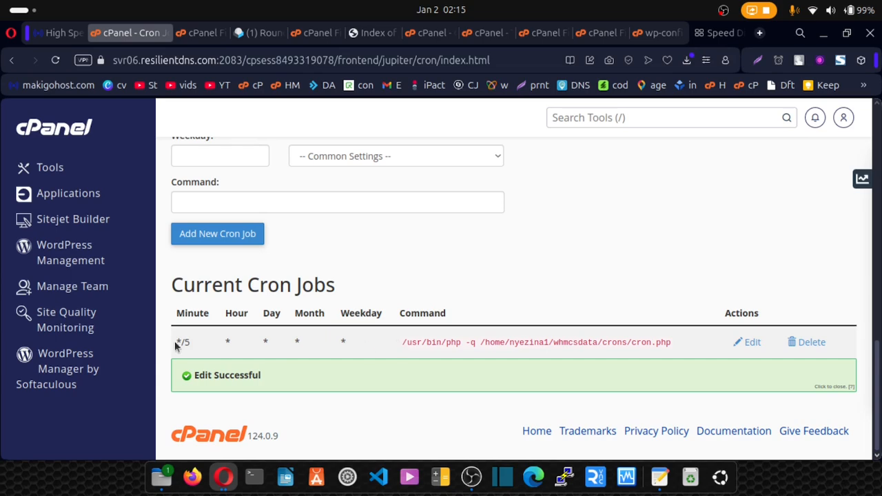
left_click_drag(173, 345, 177, 339)
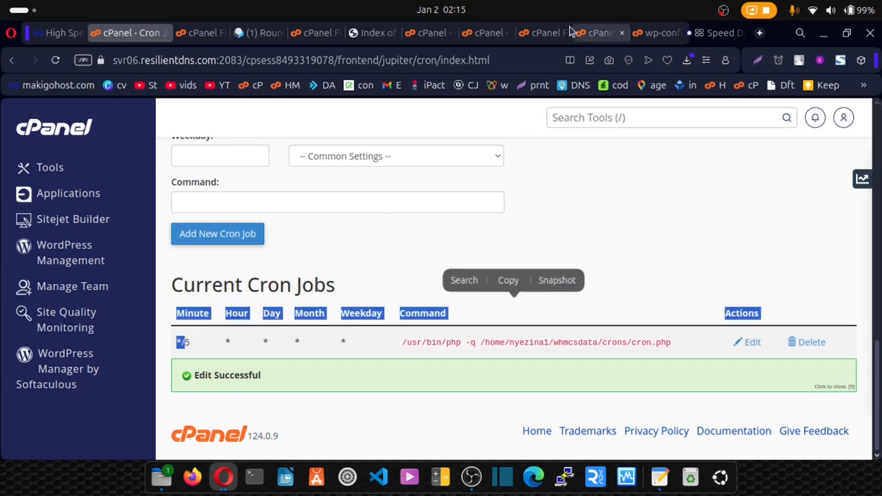
- On the new host's Cron Jobs page, choose the Once Per Five Minutes schedule
left_click(434, 32)
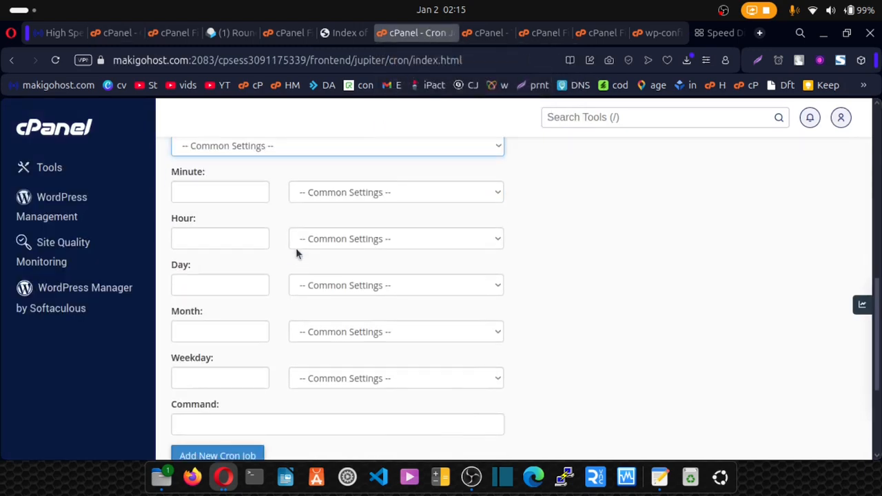
scroll(296, 249, "down", 2)
scroll(283, 235, "up", 4)
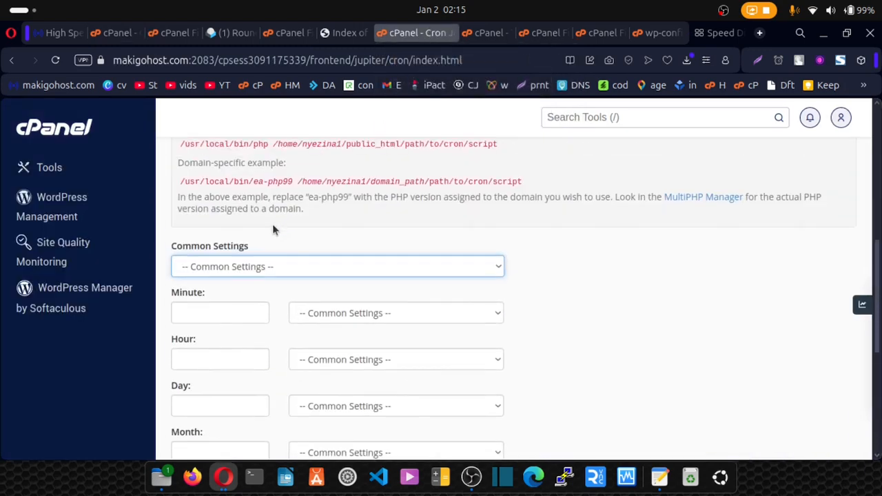
left_click(249, 266)
left_click(262, 104)
scroll(267, 293, "down", 3)
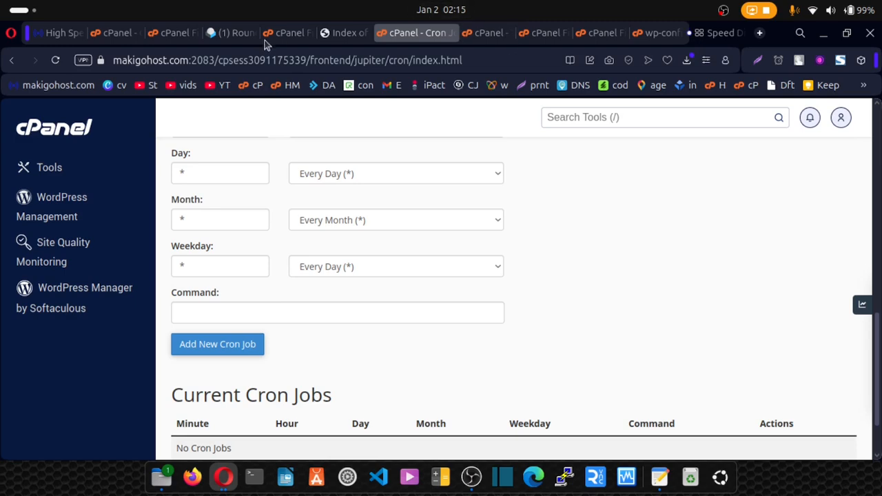
- Paste the WHMCS cron command copied from the old host and add the five-minute job
left_click(113, 35)
left_click_drag(402, 375, 689, 378)
left_click(550, 358)
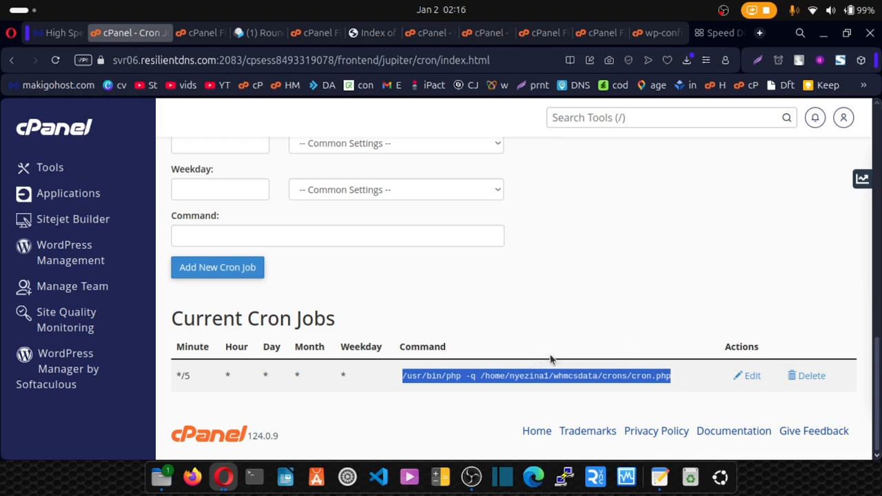
mouse_move(476, 35)
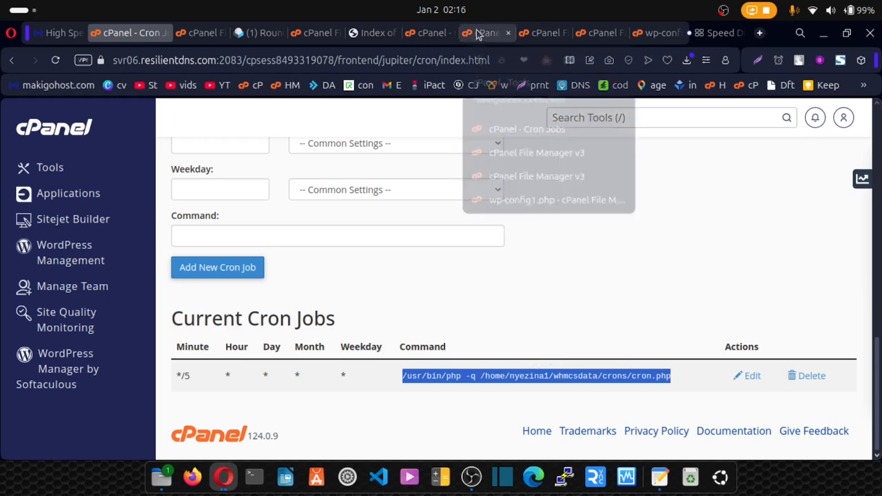
left_click(432, 35)
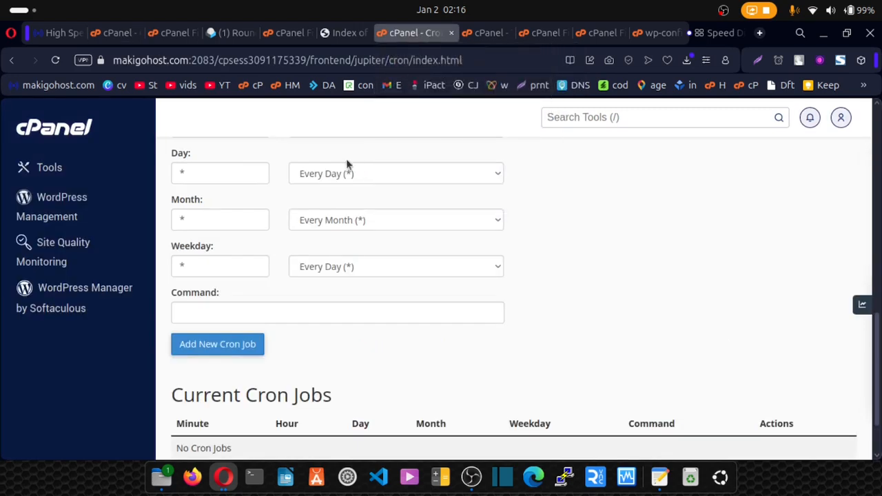
left_click(253, 315)
key("ctrl+v")
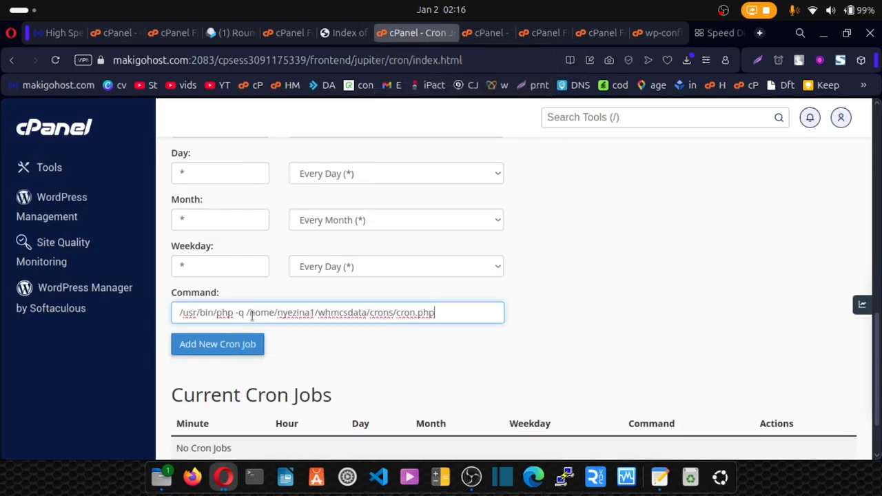
left_click(235, 344)
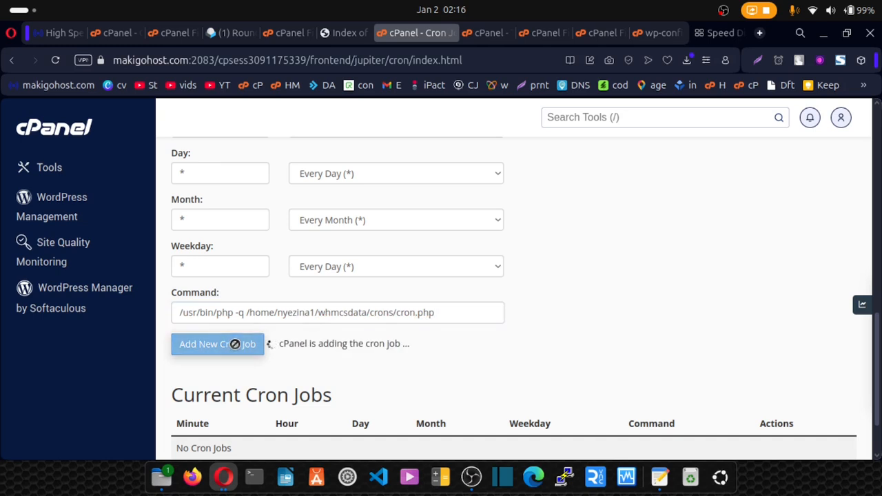
scroll(290, 349, "down", 3)
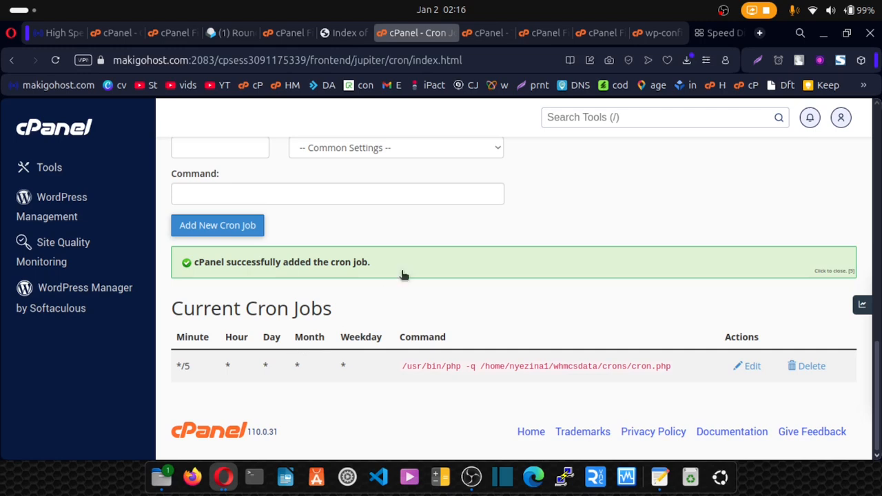
scroll(551, 207, "up", 5)
scroll(551, 204, "up", 8)
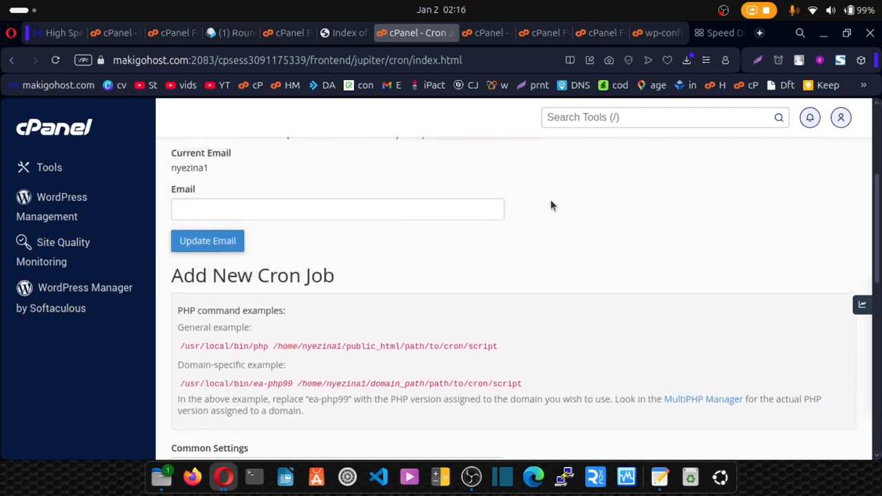
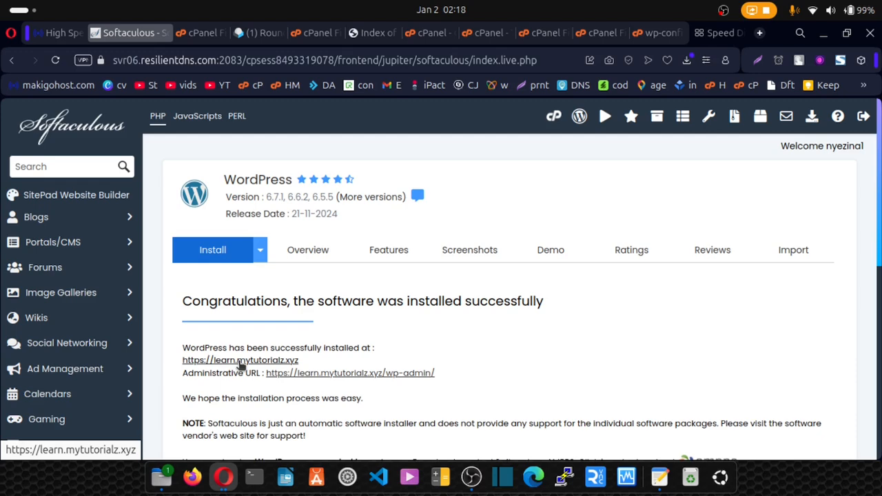
- From the cPanel home, start a Backup Wizard partial Databases backup listing nyezina1_wp134 and nyezina1_wp64
left_click(190, 33)
left_click(32, 119)
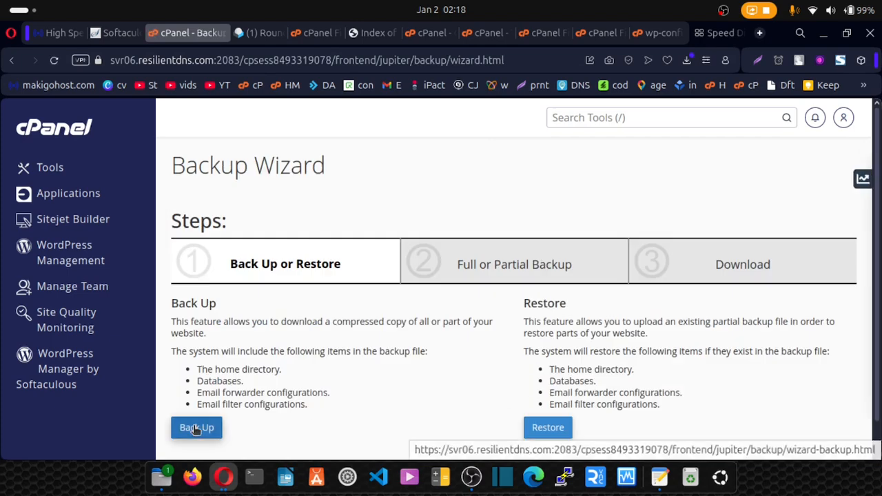
left_click(196, 428)
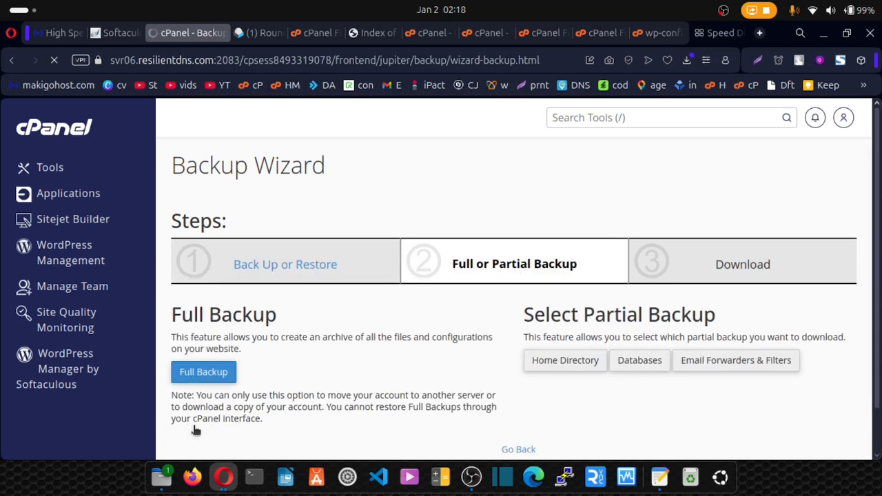
left_click(632, 370)
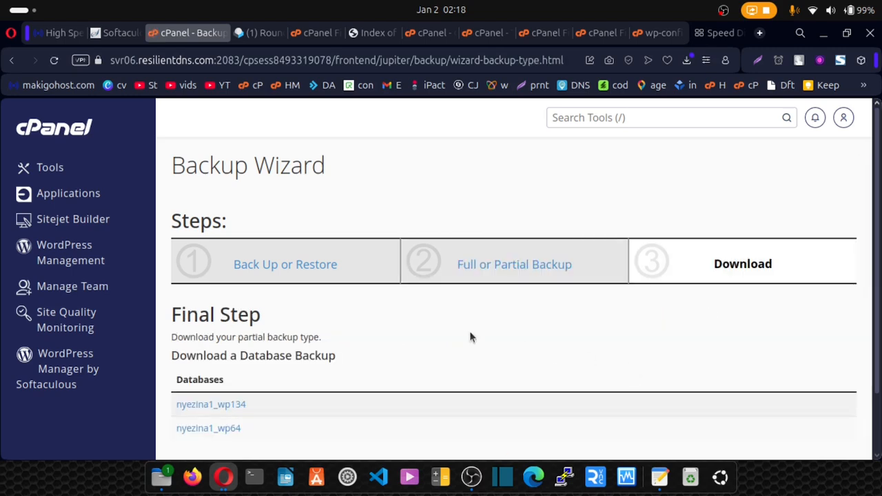
scroll(465, 335, "down", 1)
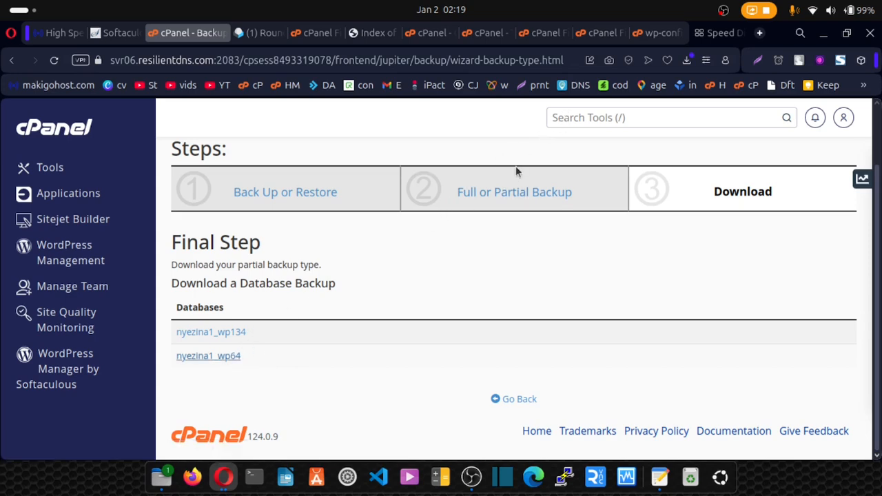
left_click(555, 119)
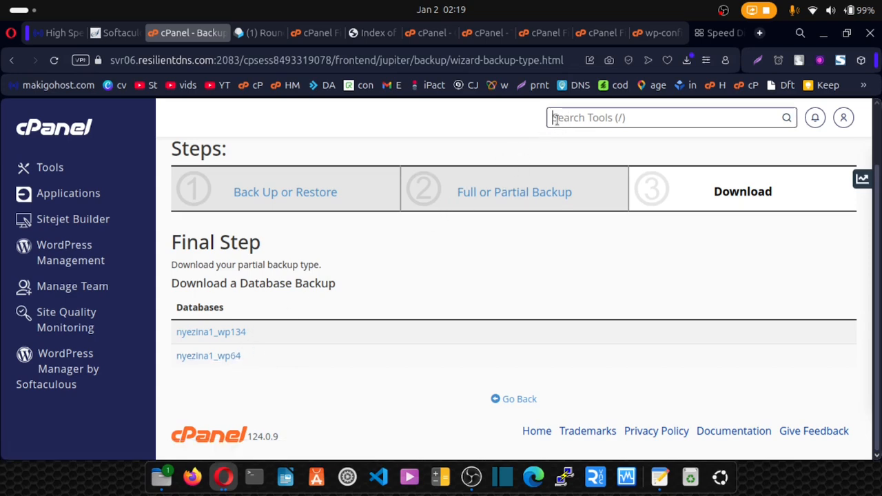
- Open phpMyAdmin and browse the wpai_options table of nyezina1_wp64
type("php")
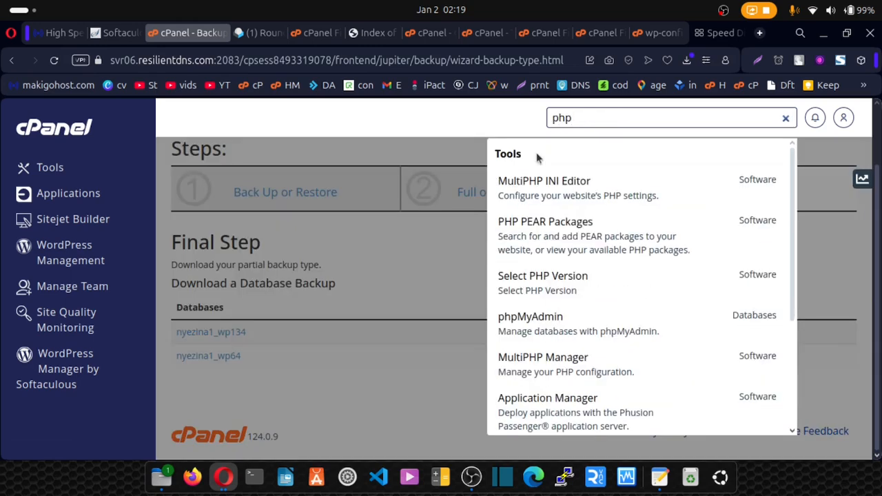
left_click(531, 329)
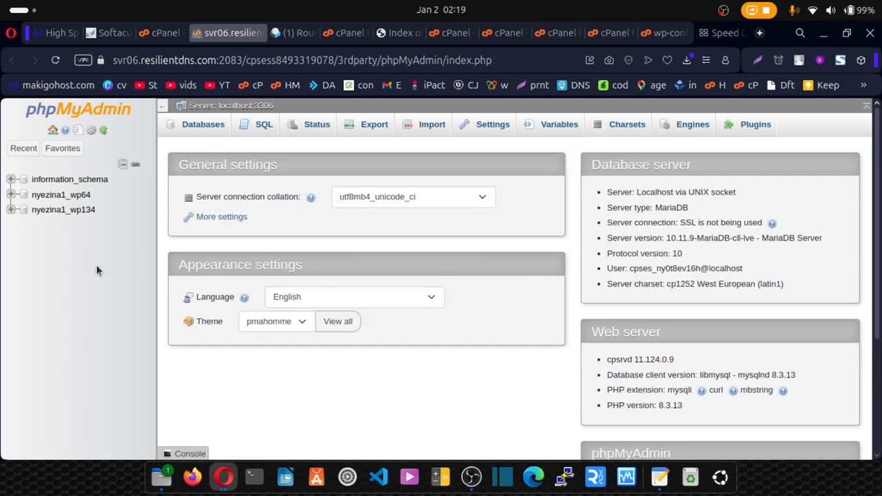
left_click(64, 199)
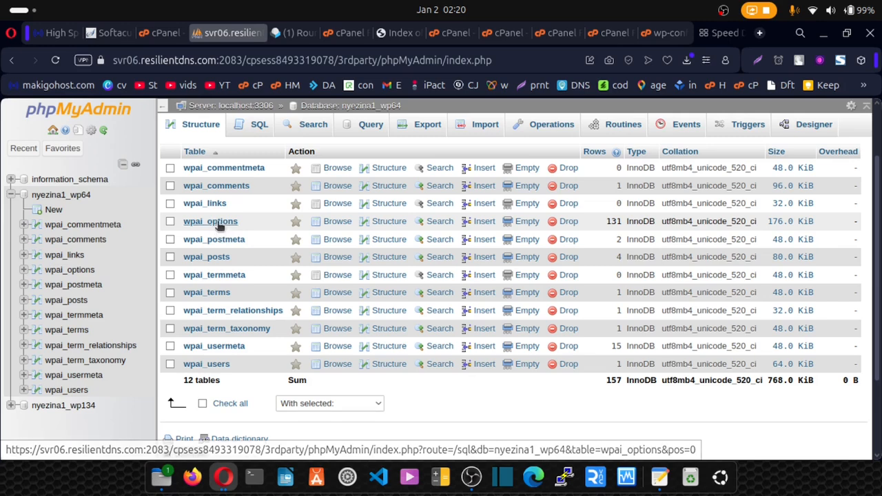
left_click(214, 223)
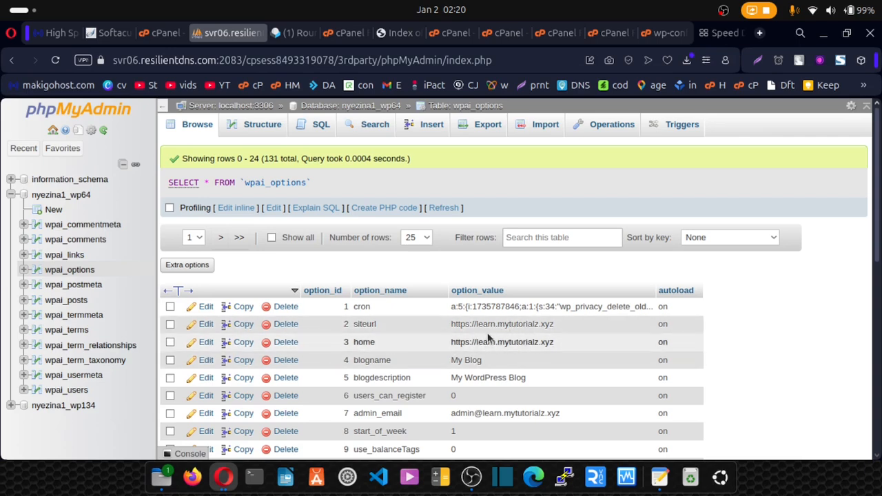
- Browse wpwf_options in nyezina1_wp134, then return to the nyezina1_wp64 database
left_click(69, 408)
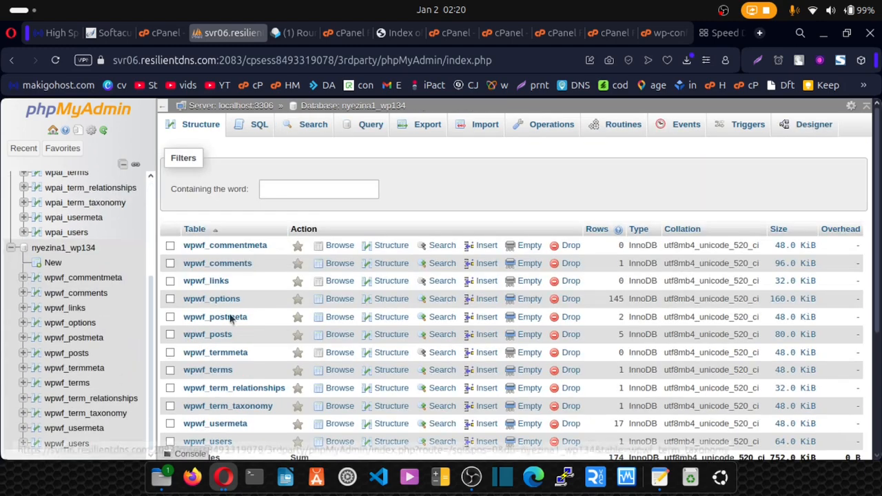
left_click(218, 301)
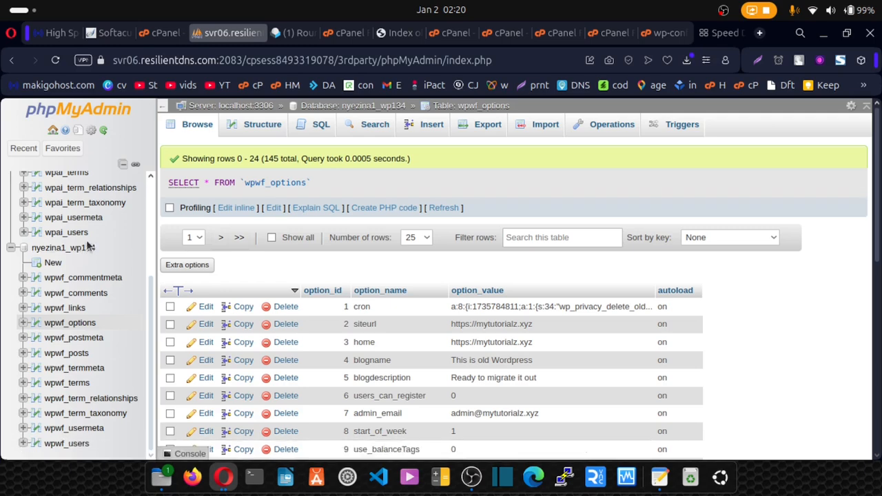
scroll(89, 242, "up", 3)
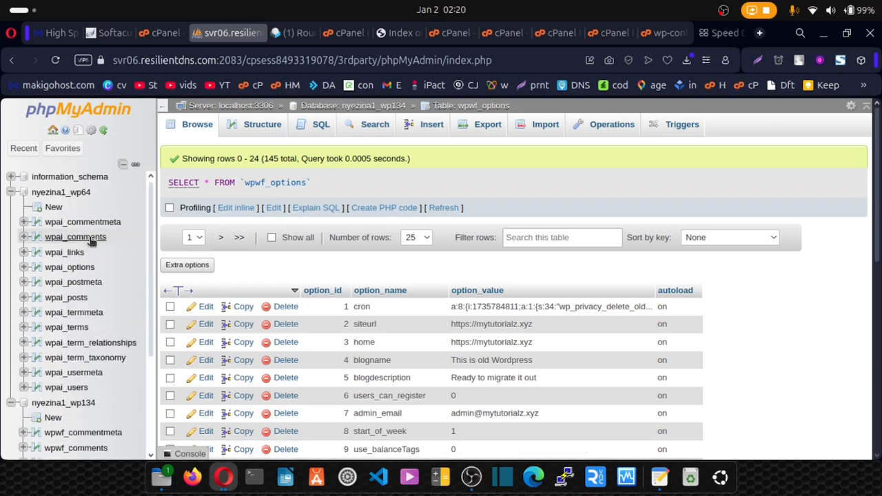
left_click(72, 197)
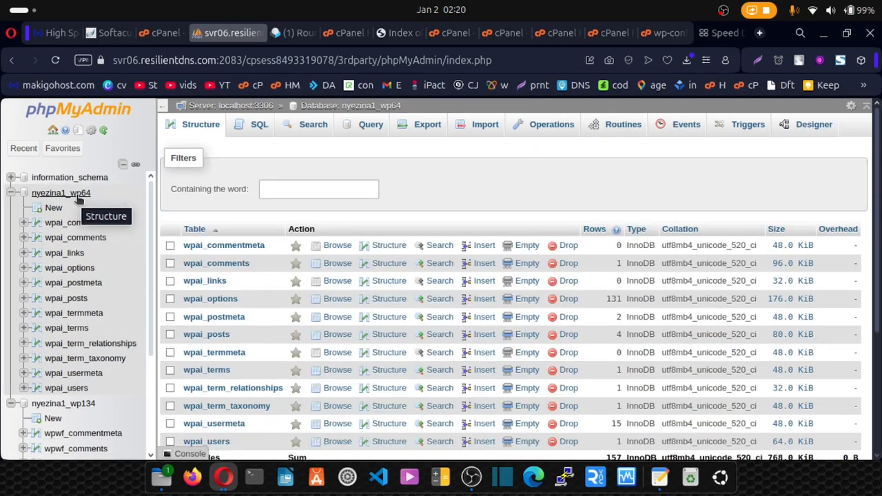
- Quick-export nyezina1_wp64 in SQL format as nyezina1_wp64.sql, then view learn.mytutorialz.xyz
left_click(424, 130)
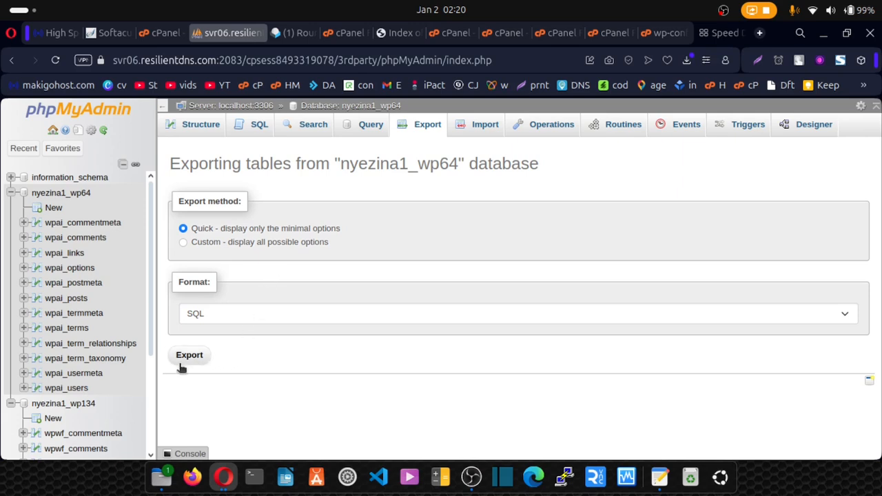
left_click(189, 355)
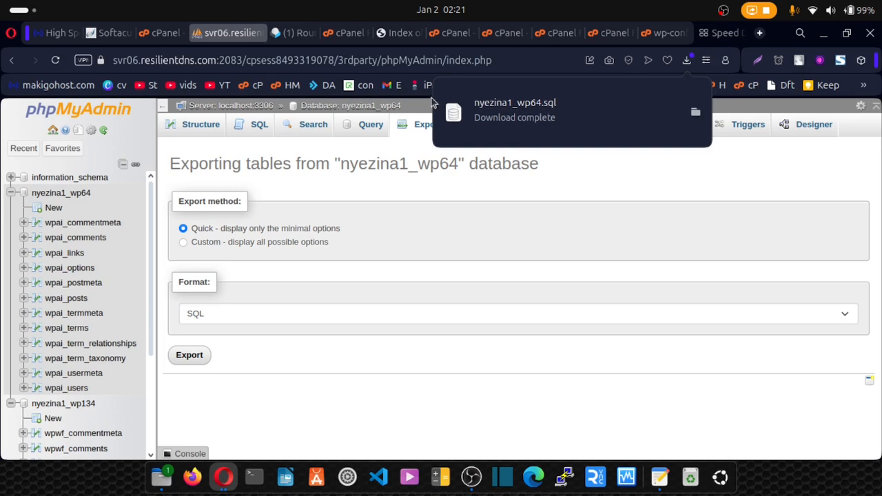
left_click(396, 36)
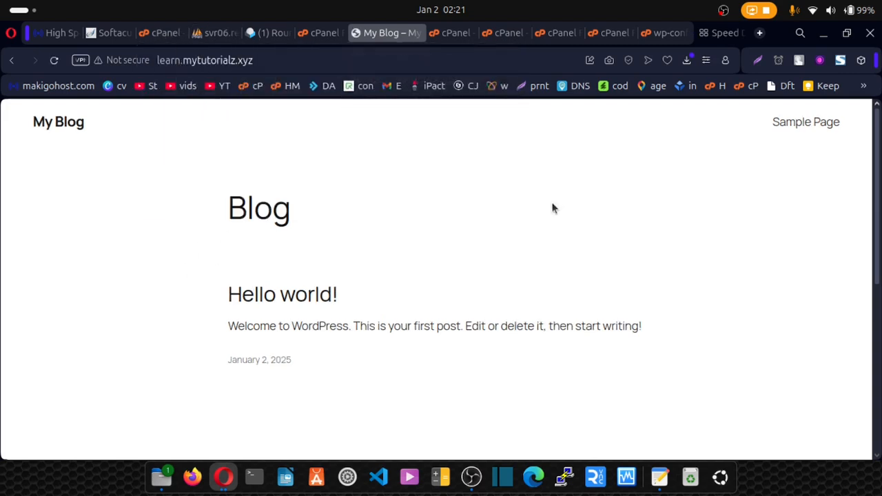
- Replace the cPanel tool search with 'file' and open File Manager
left_click(158, 33)
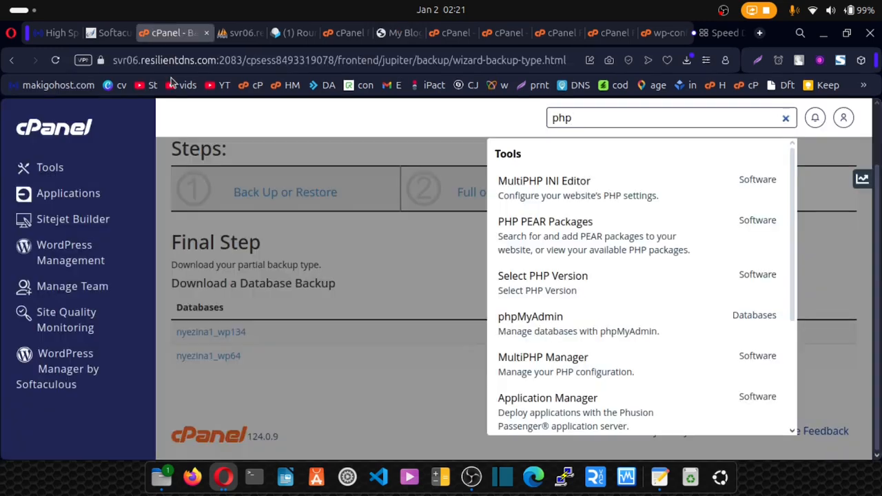
left_click(429, 278)
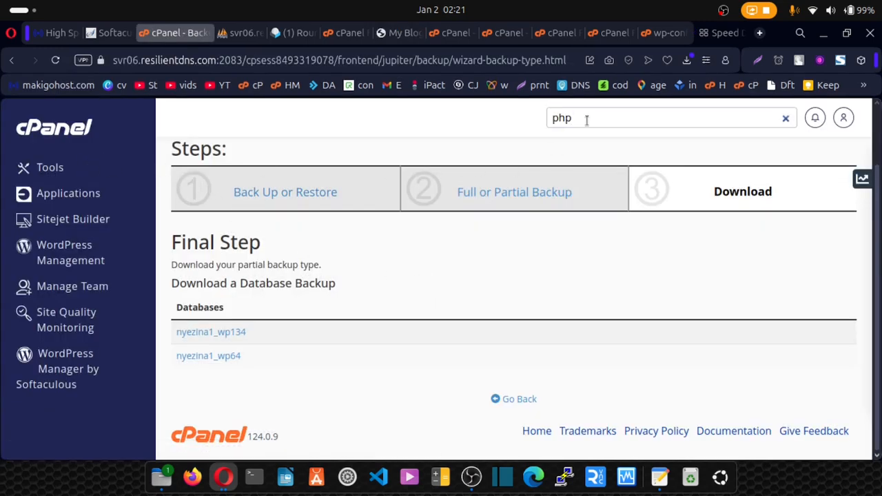
left_click_drag(586, 120, 546, 118)
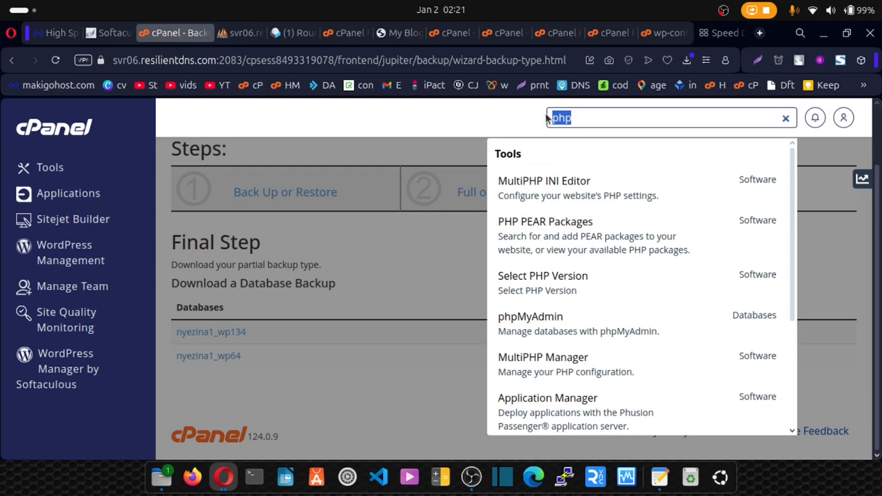
type("file")
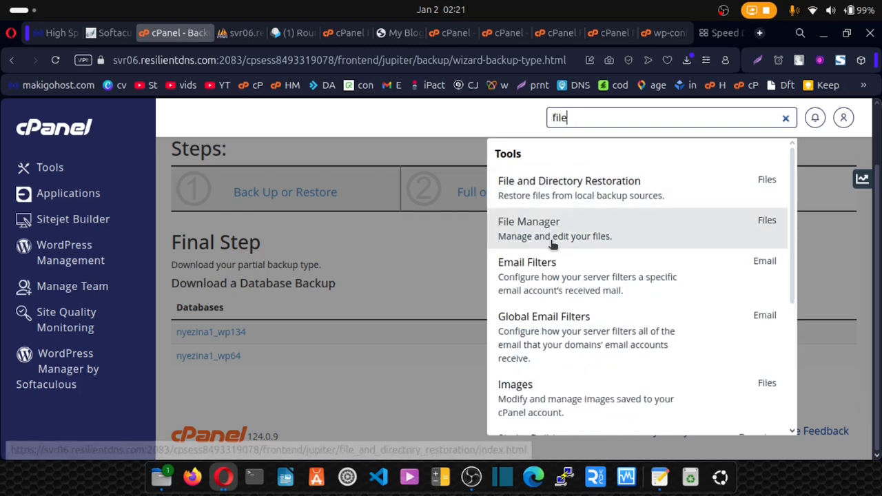
left_click(551, 244)
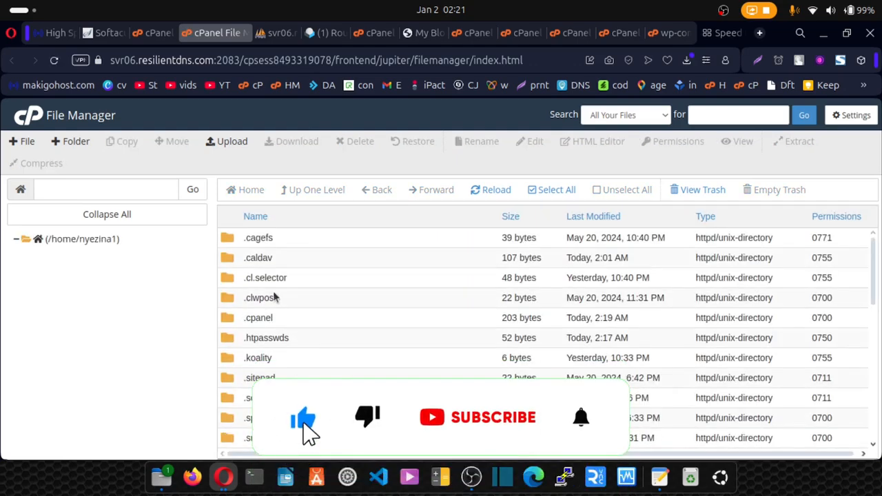
- Open the learn.tutorialz.xyz folder, leaving File Manager settings unchanged
scroll(274, 297, "down", 5)
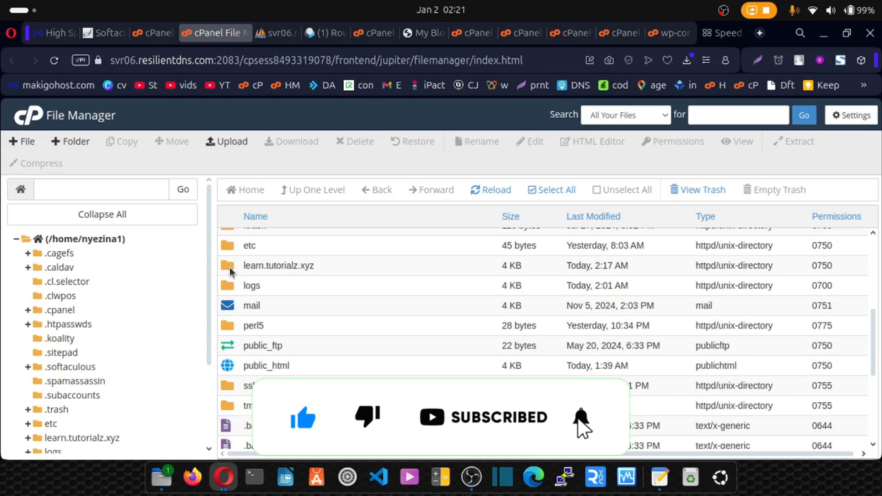
double_click(242, 268)
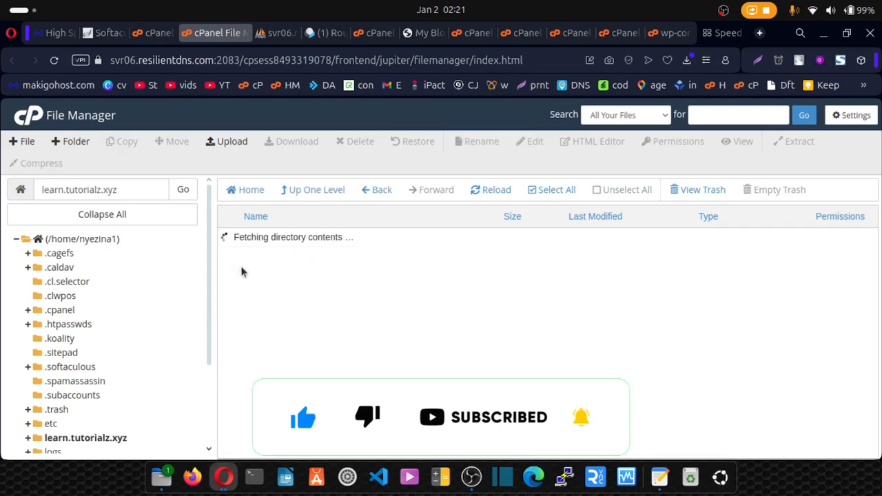
left_click(853, 115)
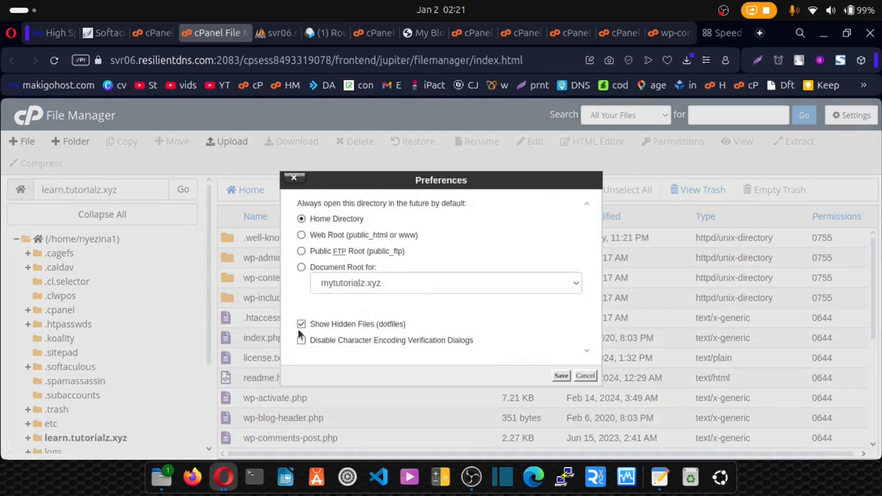
left_click(585, 376)
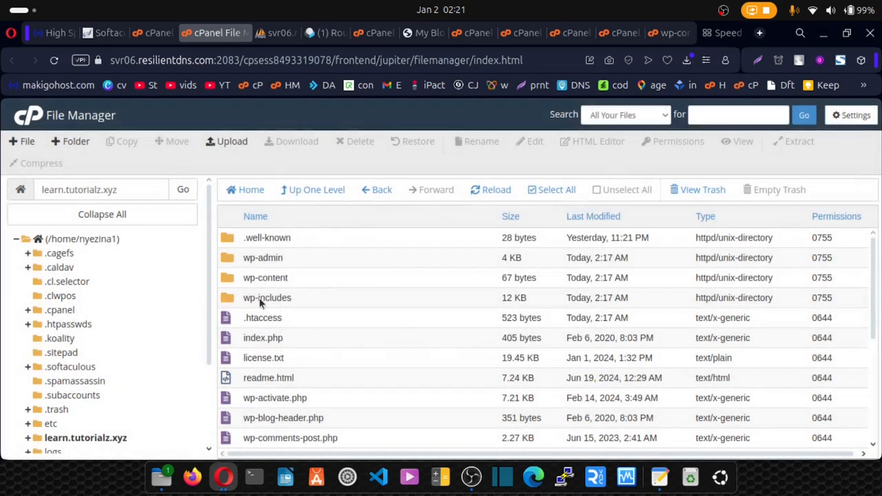
scroll(294, 344, "down", 3)
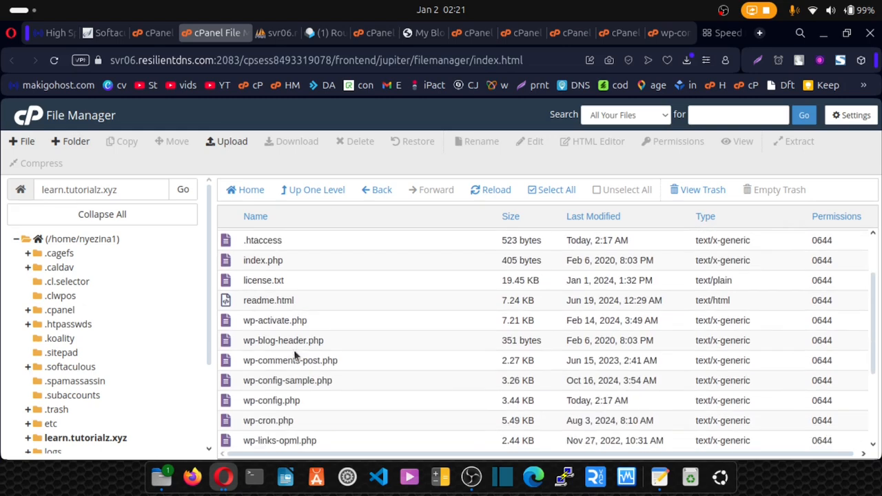
scroll(295, 338, "up", 3)
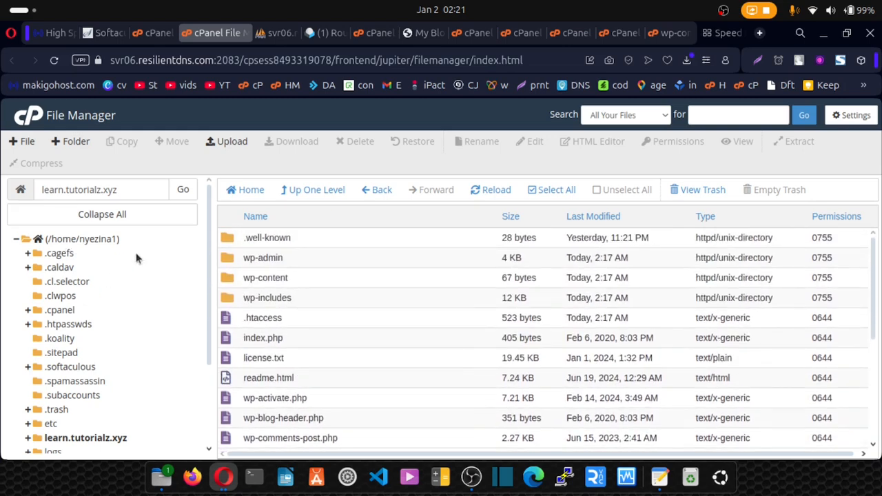
- Compress all learn.tutorialz.xyz files into a Zip archive named site2-backup.zip
left_click(541, 196)
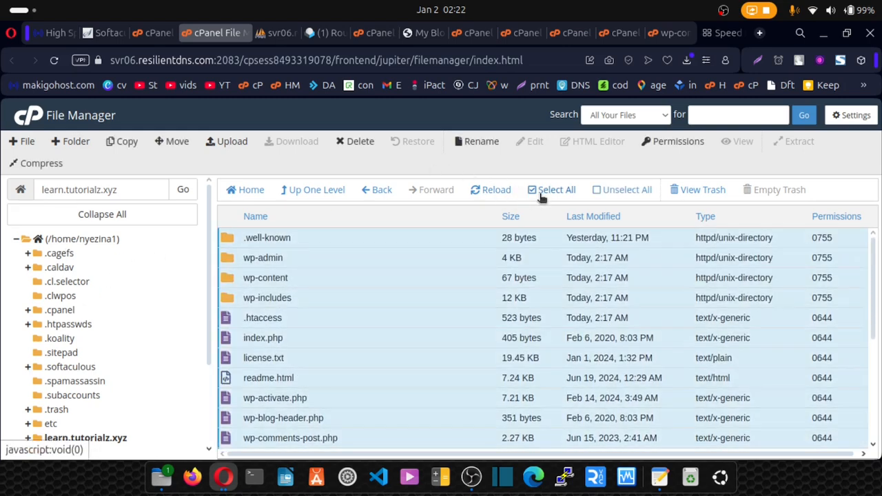
left_click(29, 164)
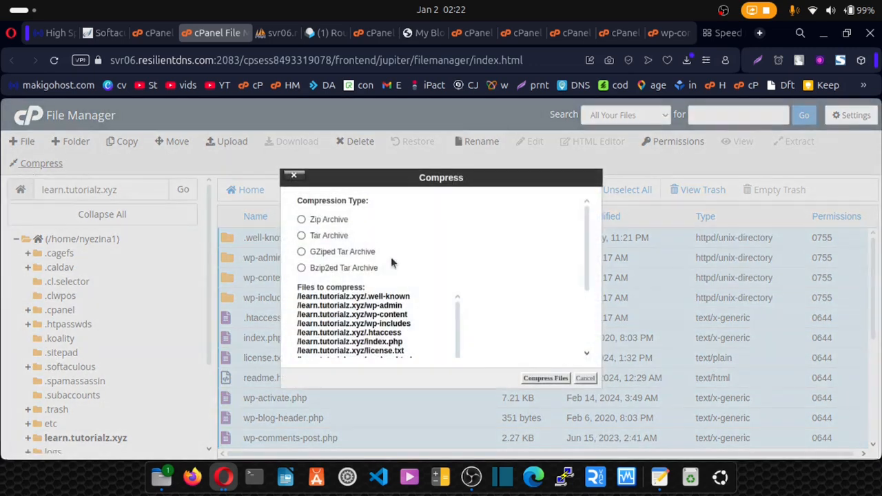
left_click(321, 221)
scroll(380, 276, "down", 5)
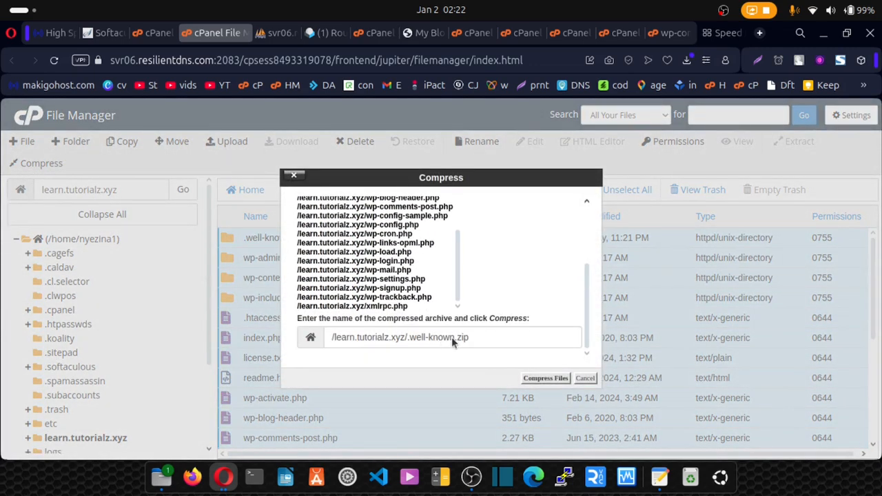
left_click_drag(455, 336, 409, 338)
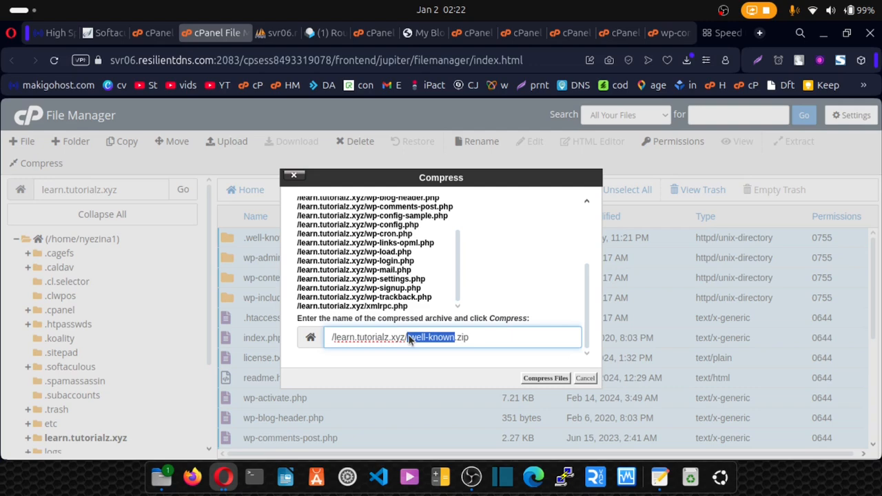
key("BackSpace")
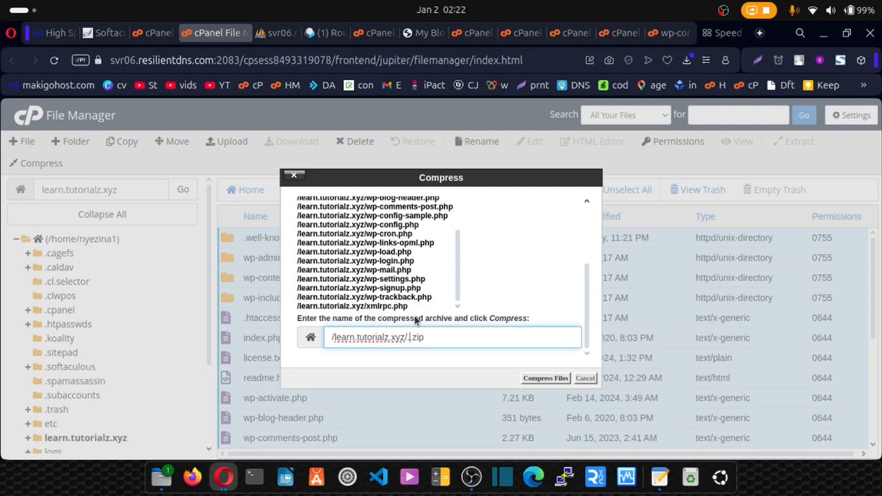
type("site2-backup")
left_click(545, 378)
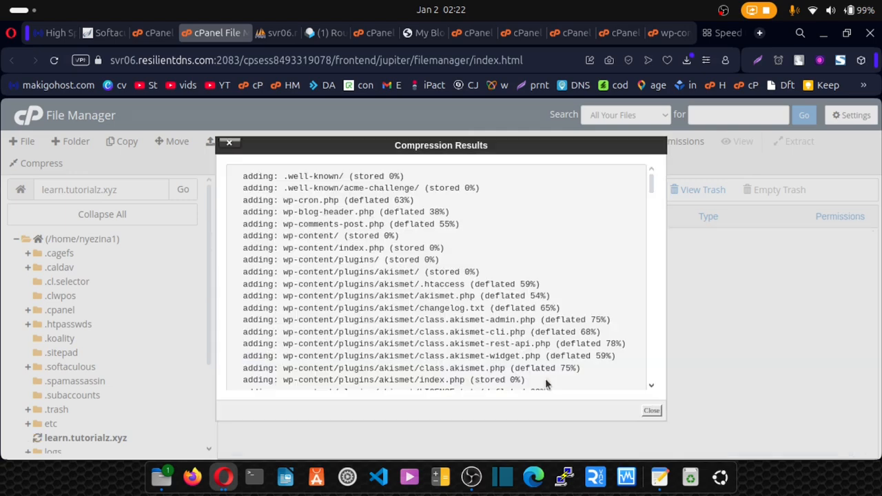
left_click(652, 412)
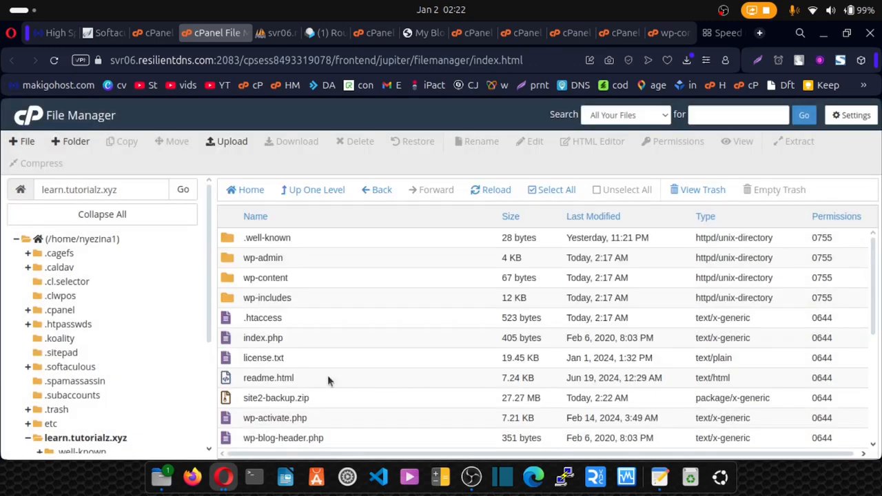
- Download site2-backup.zip, then go to the new host's cPanel Tools page
left_click(233, 401)
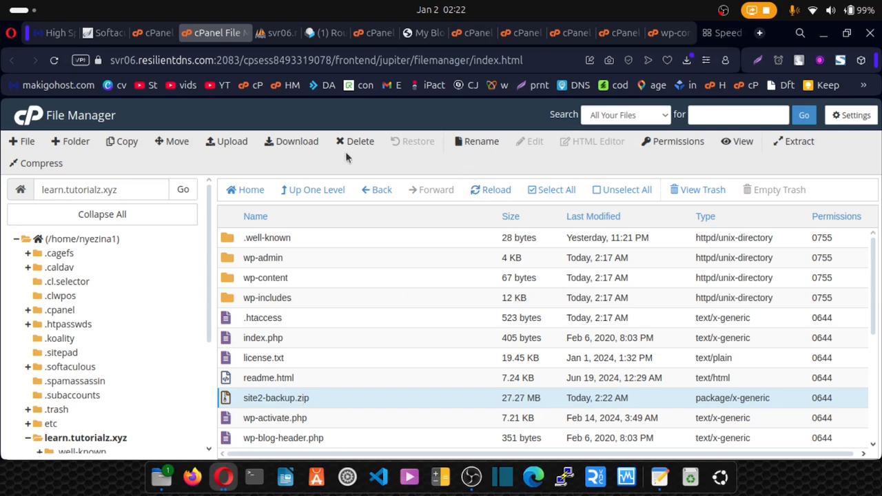
left_click(307, 143)
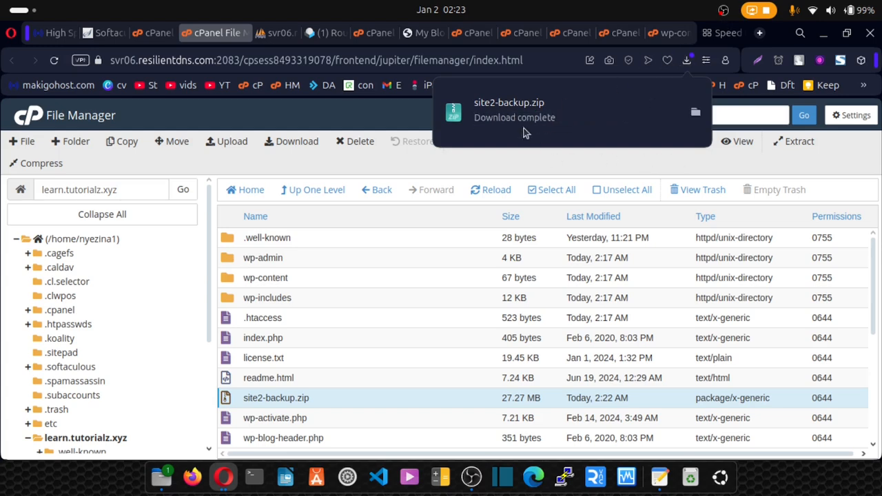
left_click(521, 33)
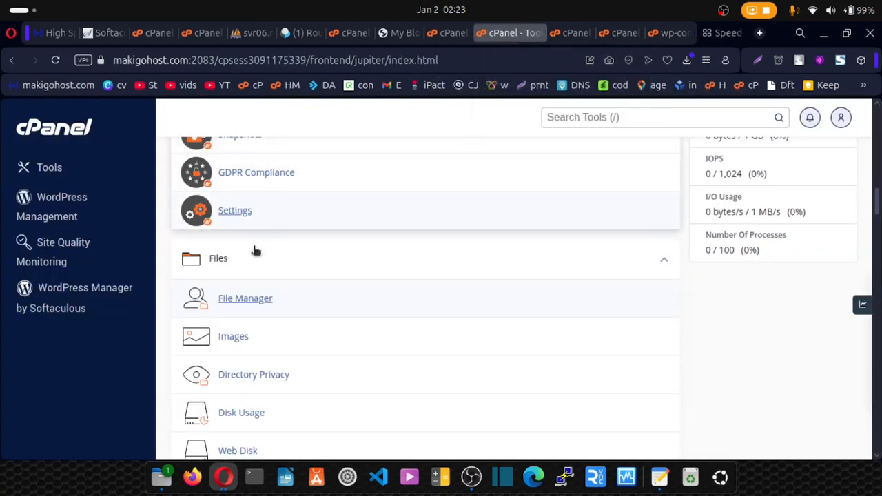
- Open the new host's learn.mytutorialz.xyz folder in File Manager
left_click(578, 34)
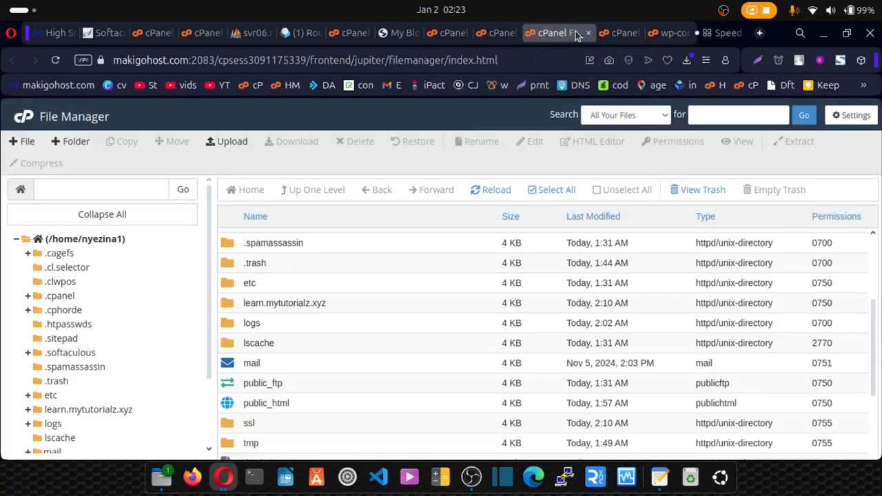
left_click(234, 305)
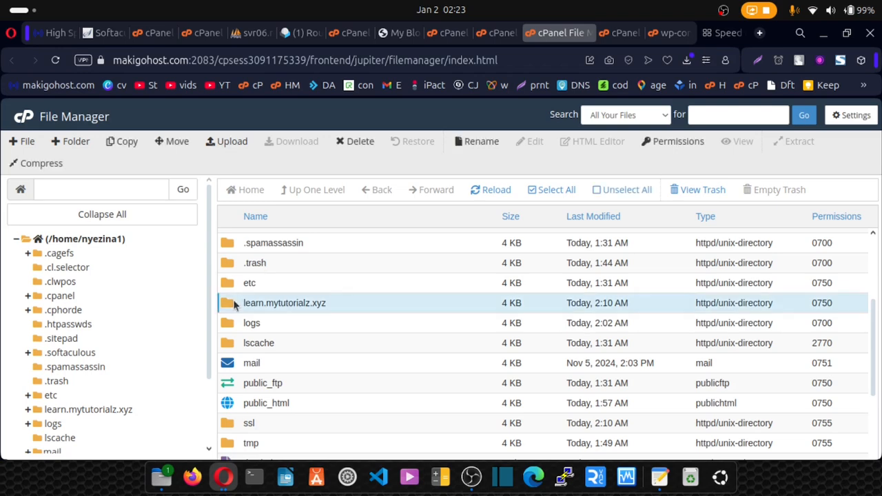
double_click(234, 305)
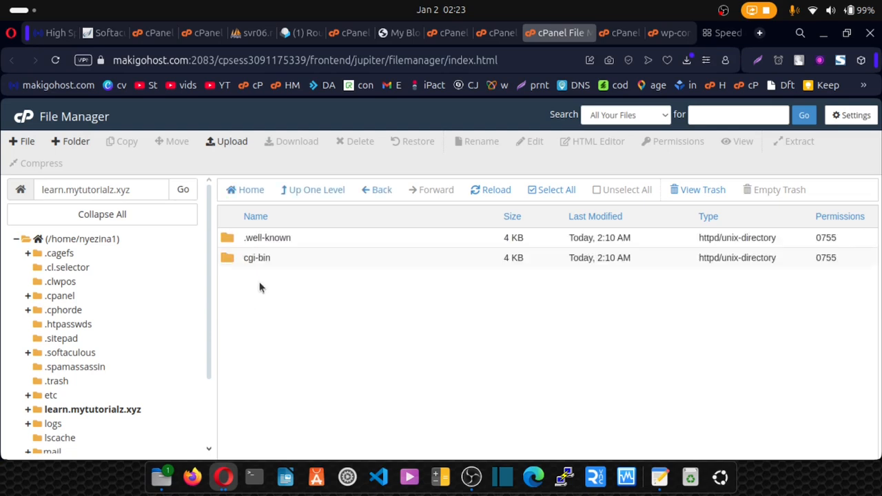
left_click(285, 257)
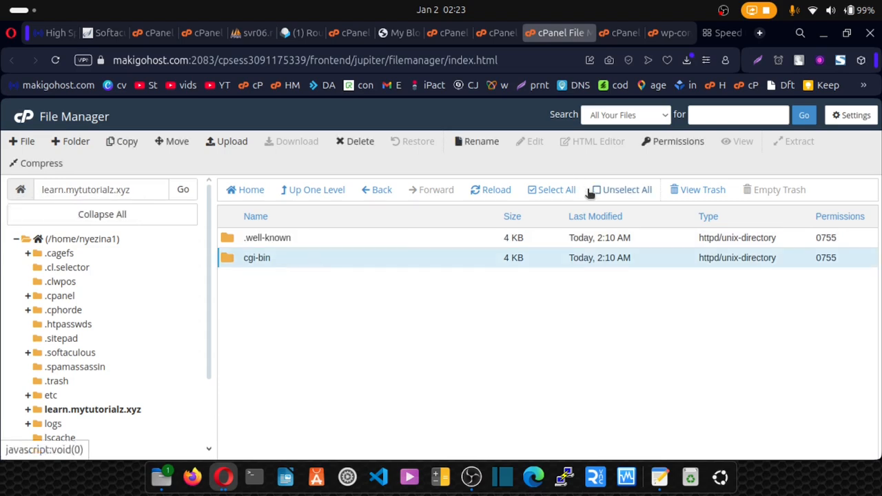
left_click(865, 116)
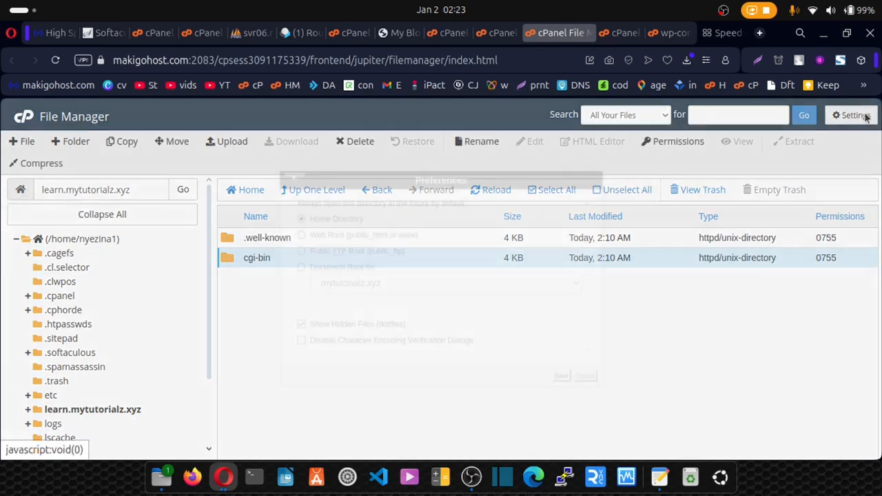
left_click(585, 377)
- Permanently delete the .well-known and cgi-bin folders, skipping the trash
left_click(536, 190)
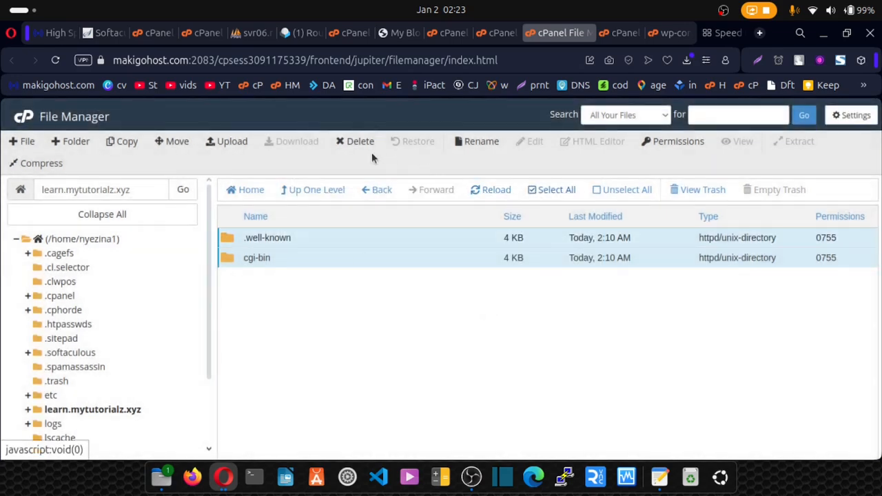
left_click(355, 141)
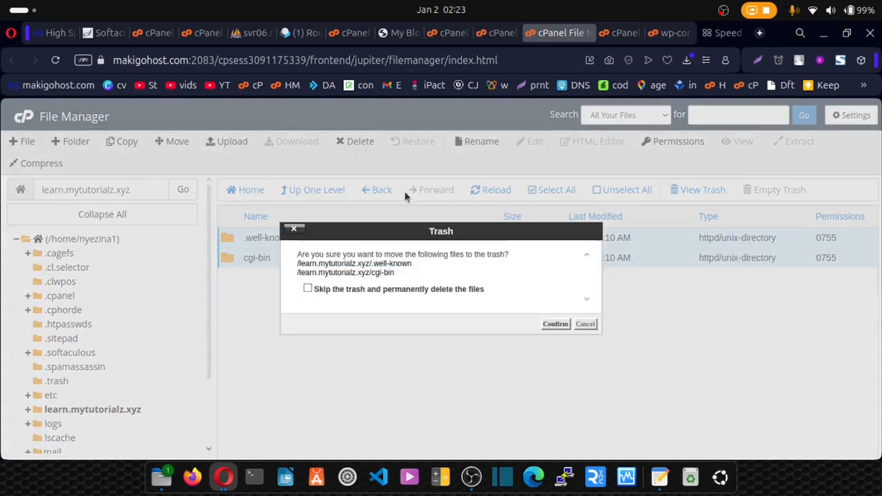
left_click(394, 293)
left_click(556, 324)
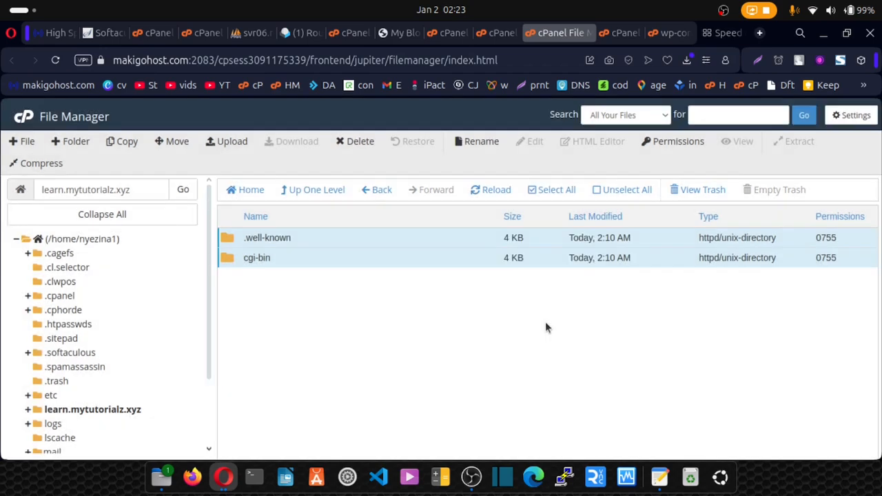
left_click(226, 142)
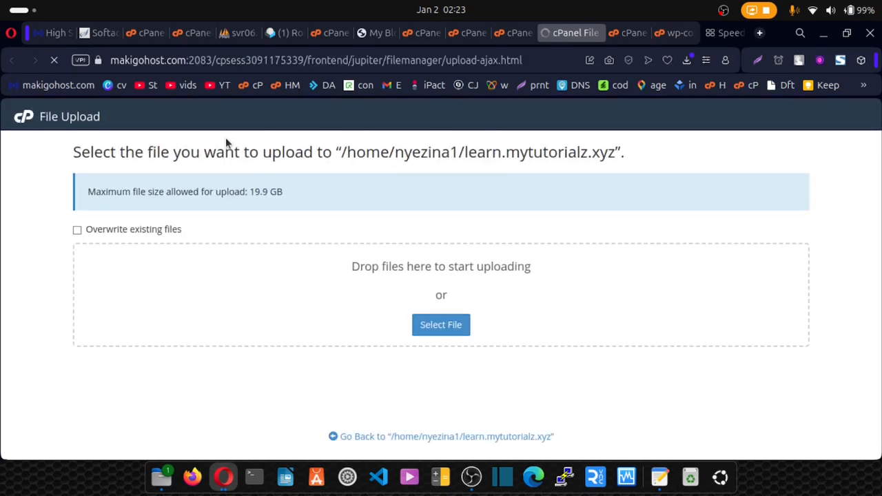
- Upload site2-backup.zip to learn.mytutorialz.xyz and go back to the folder listing
left_click(437, 327)
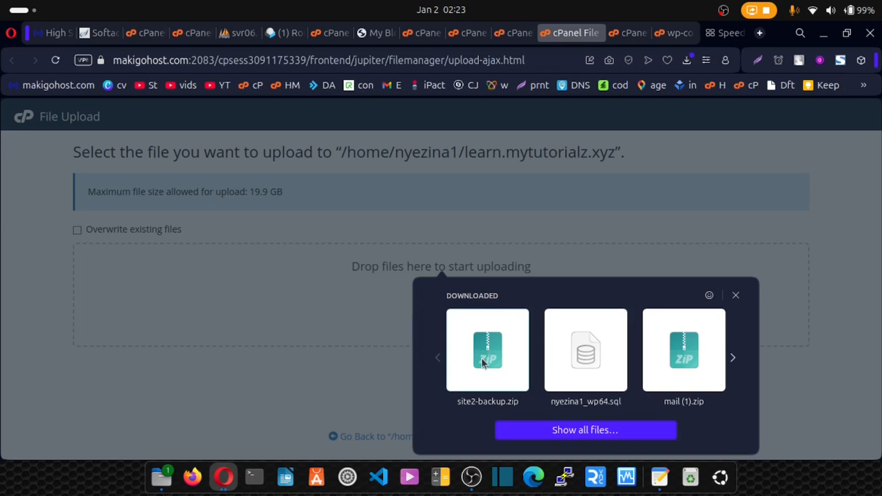
left_click(486, 355)
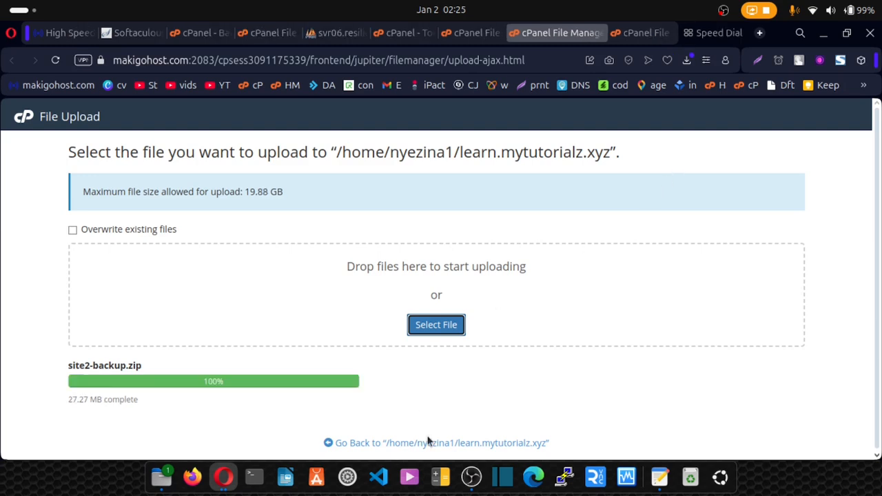
left_click(432, 445)
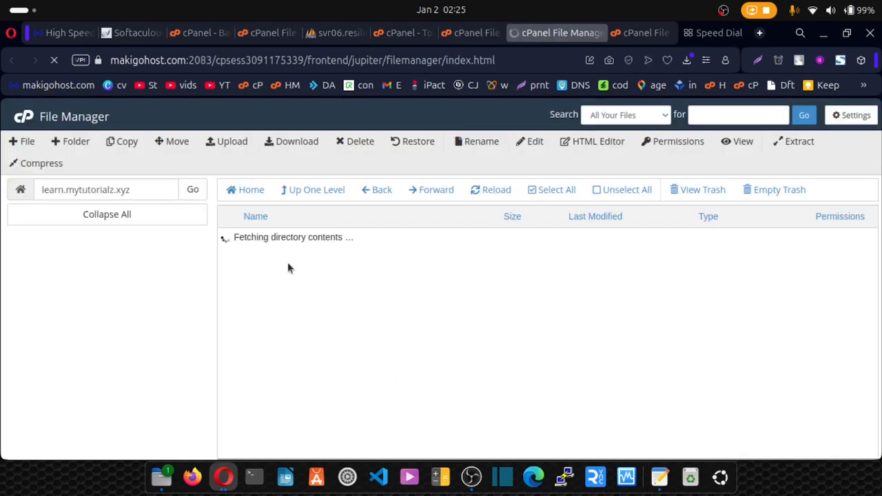
- Extract site2-backup.zip into learn.mytutorialz.xyz
left_click(232, 243)
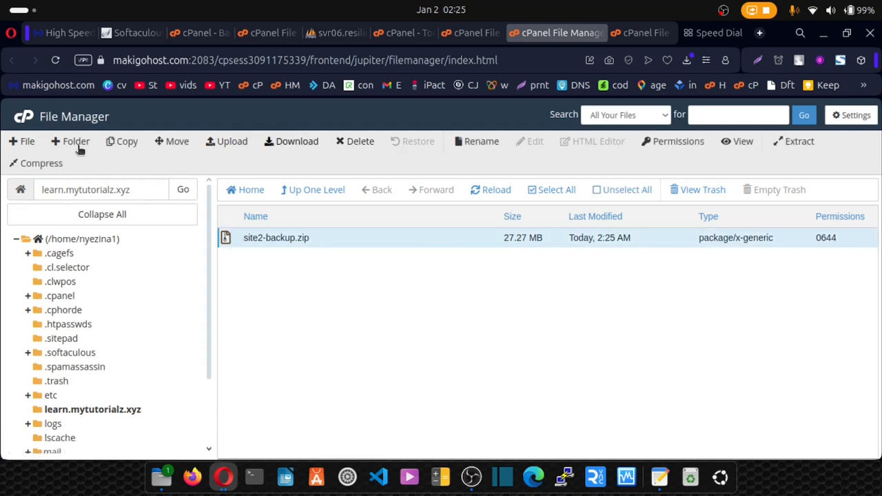
left_click(798, 141)
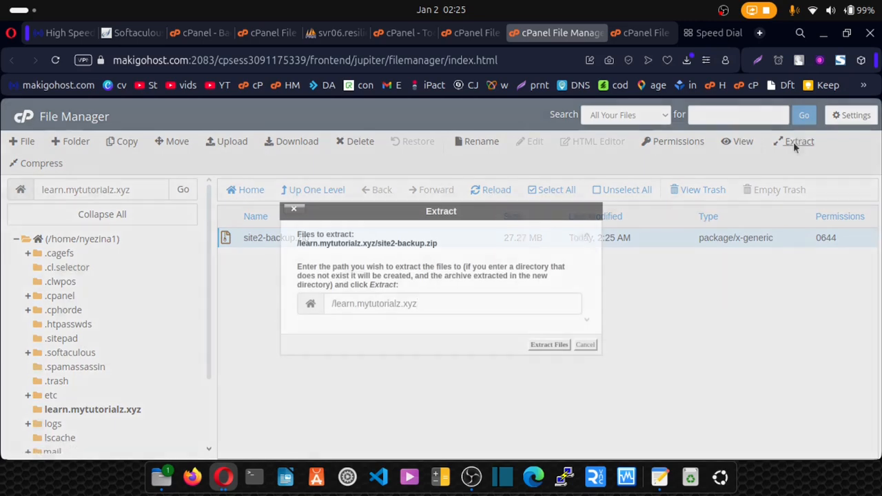
left_click(549, 345)
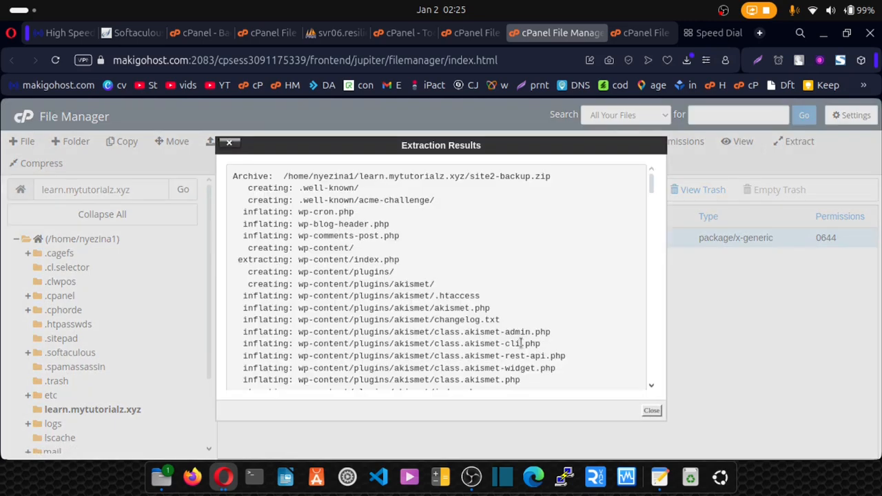
left_click(652, 411)
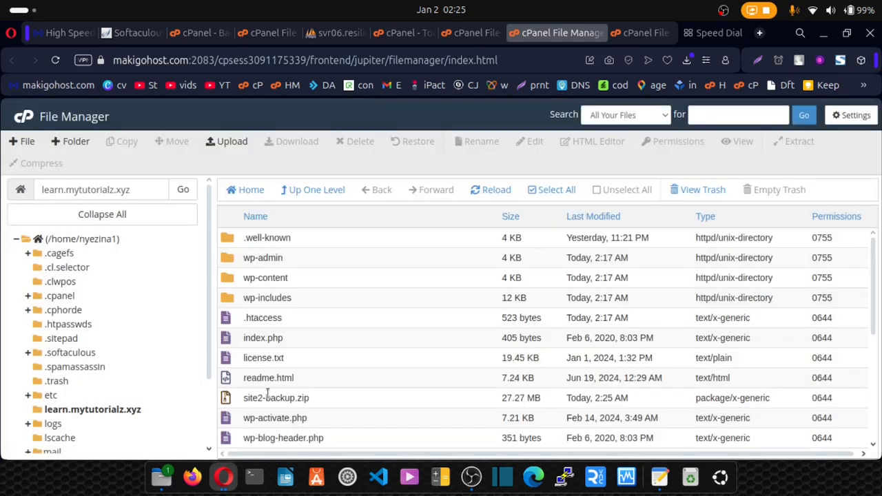
- Permanently delete site2-backup.zip, then return to the old server's File Manager
left_click(236, 406)
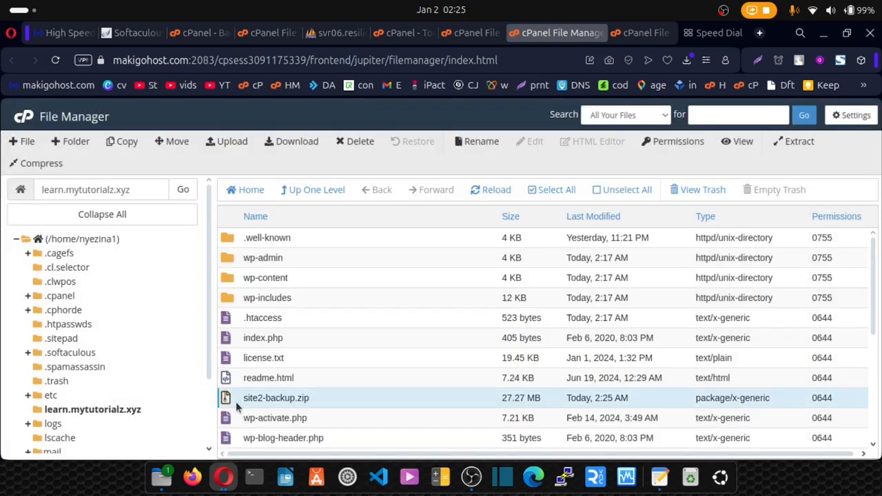
left_click(358, 144)
left_click(428, 286)
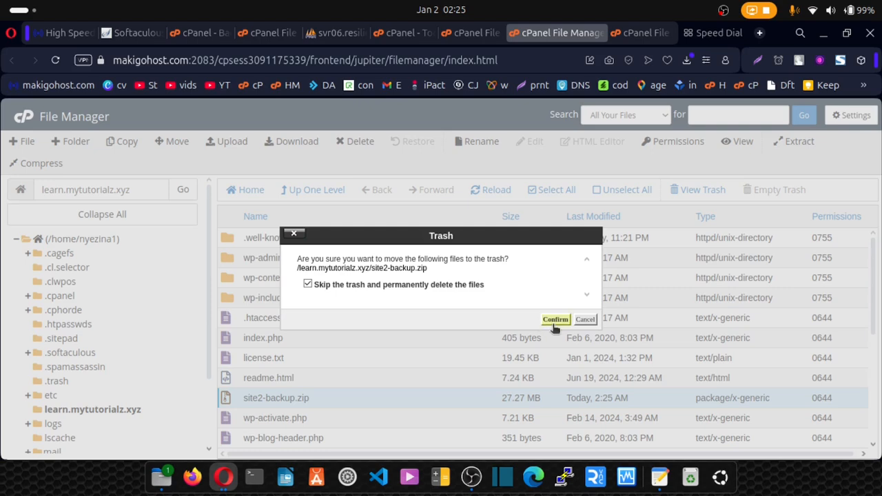
left_click(555, 320)
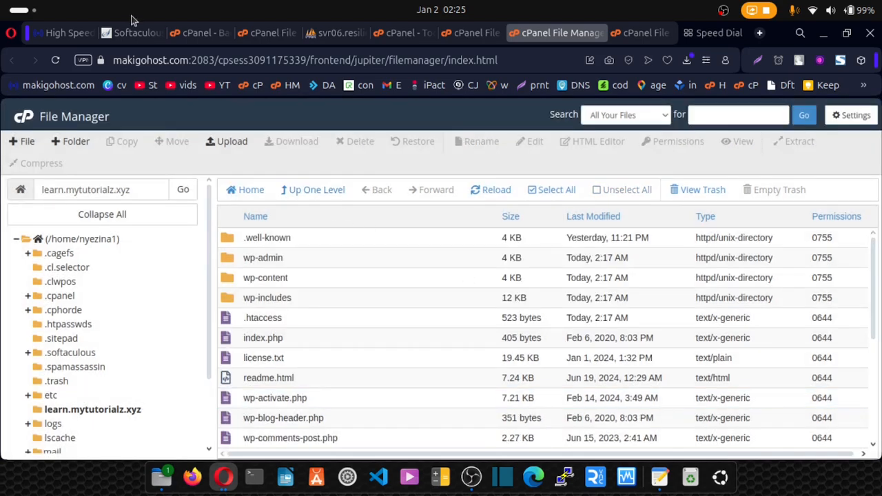
left_click(253, 36)
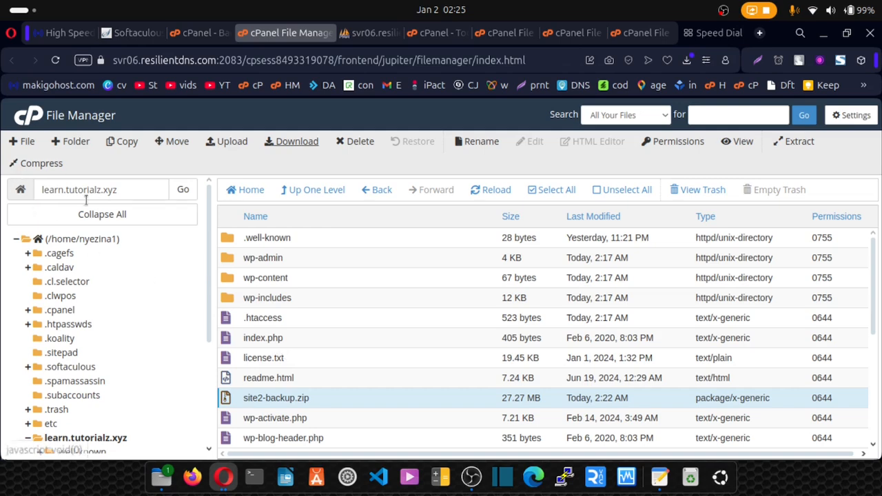
- View the old site's wp-config.php to read its nyezina1_wp64 database settings
left_click(52, 190)
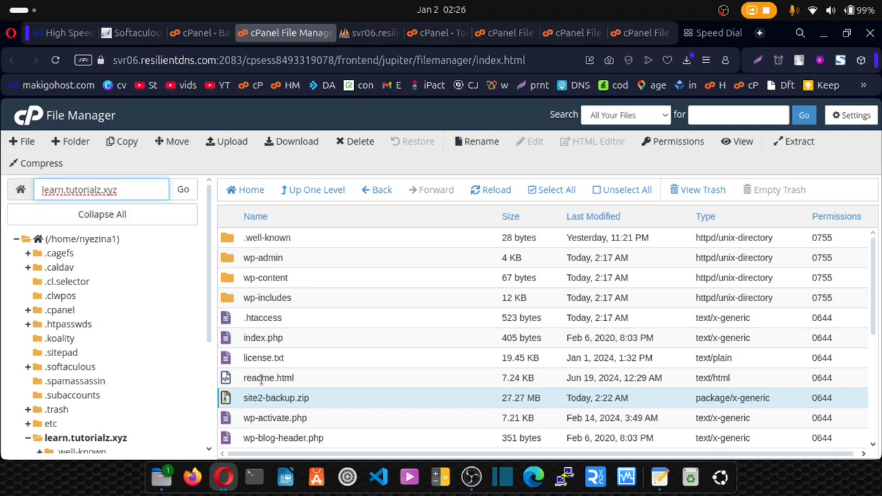
scroll(245, 336, "down", 2)
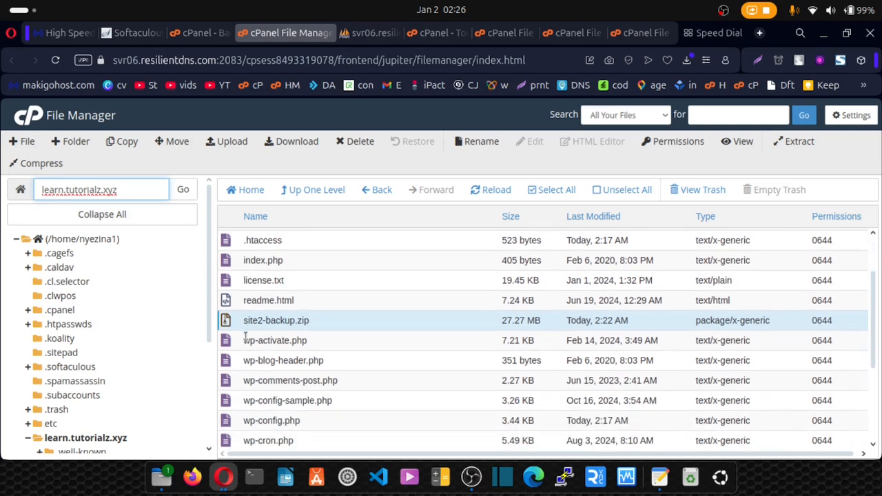
left_click(234, 426)
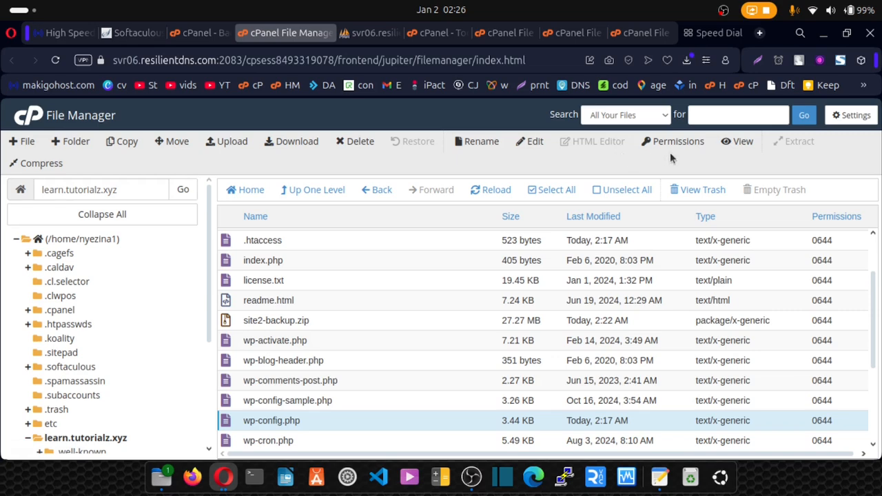
left_click(739, 147)
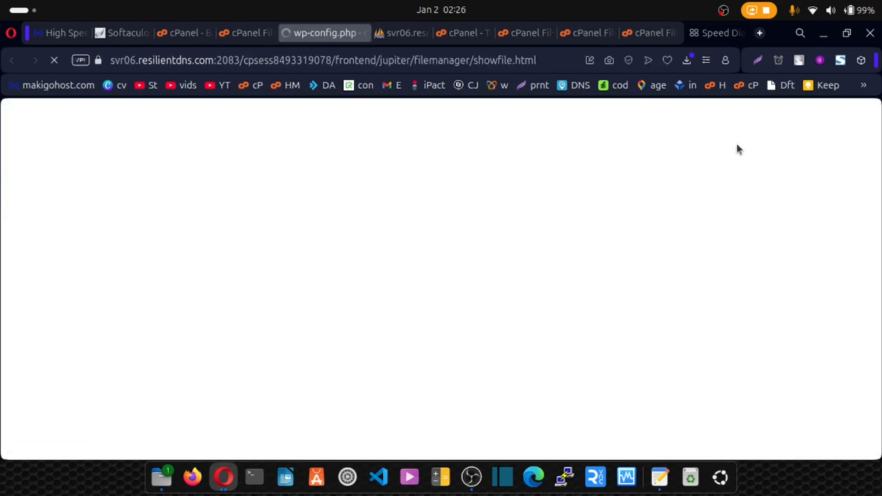
scroll(279, 242, "down", 3)
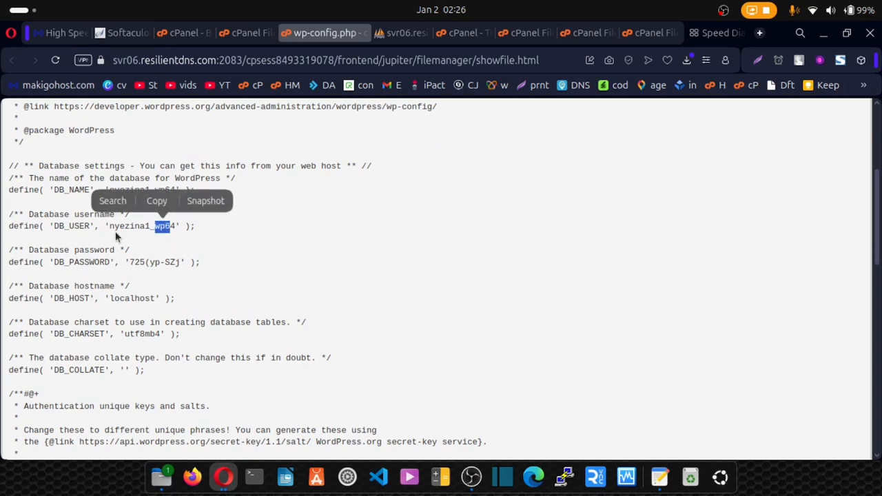
left_click(115, 231)
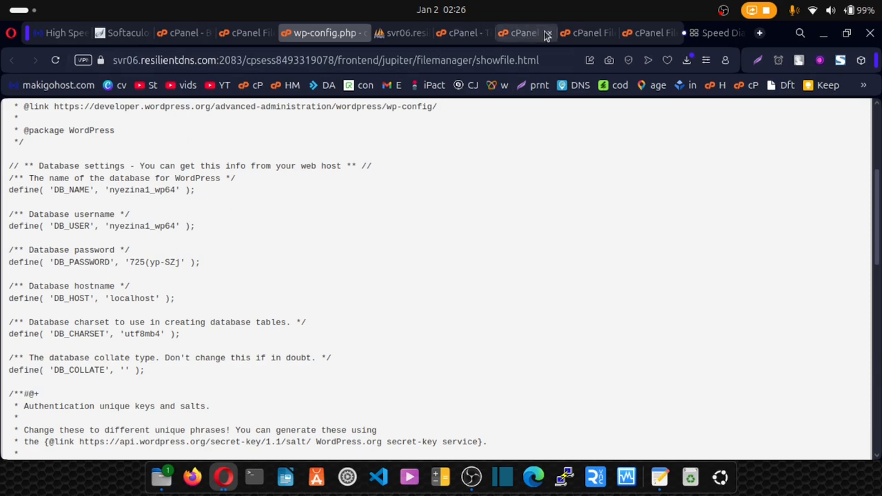
- Search the new host's cPanel tools for 'db' and open MySQL® Databases
mouse_move(465, 34)
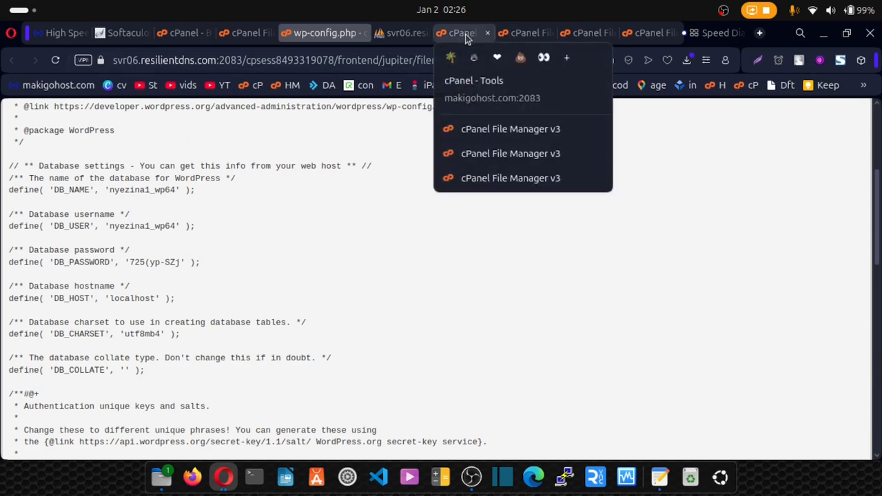
left_click(464, 36)
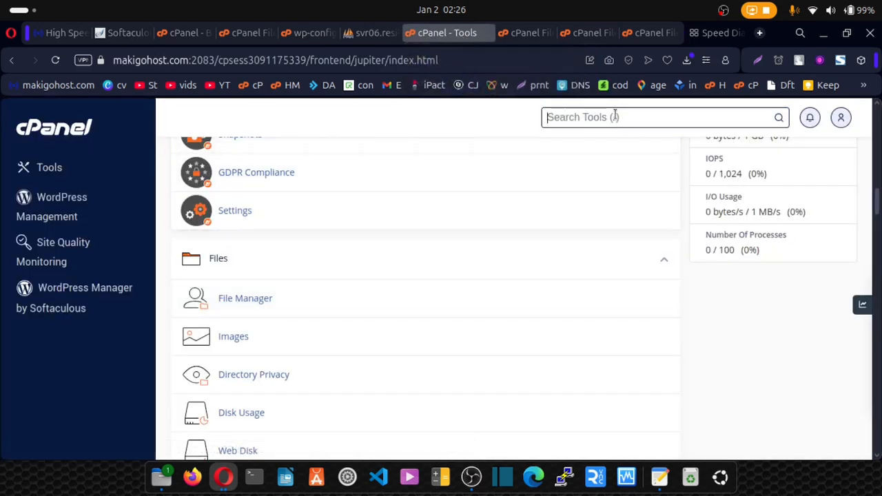
type("db")
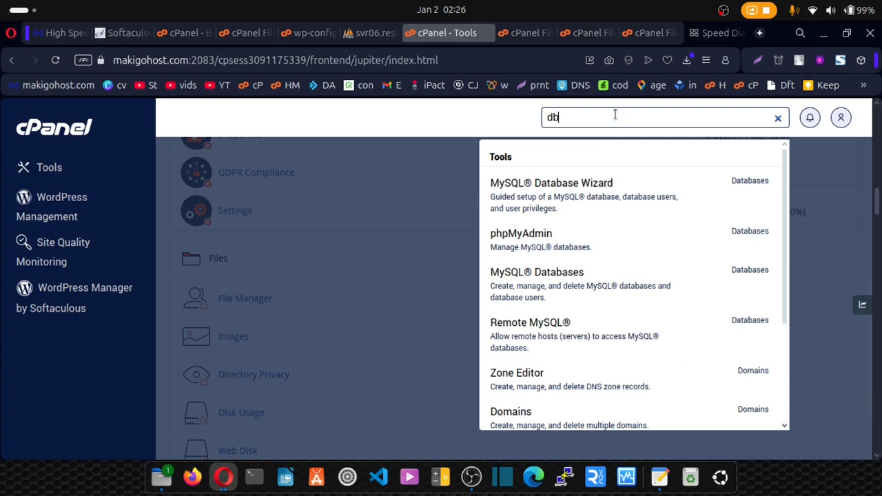
left_click(546, 285)
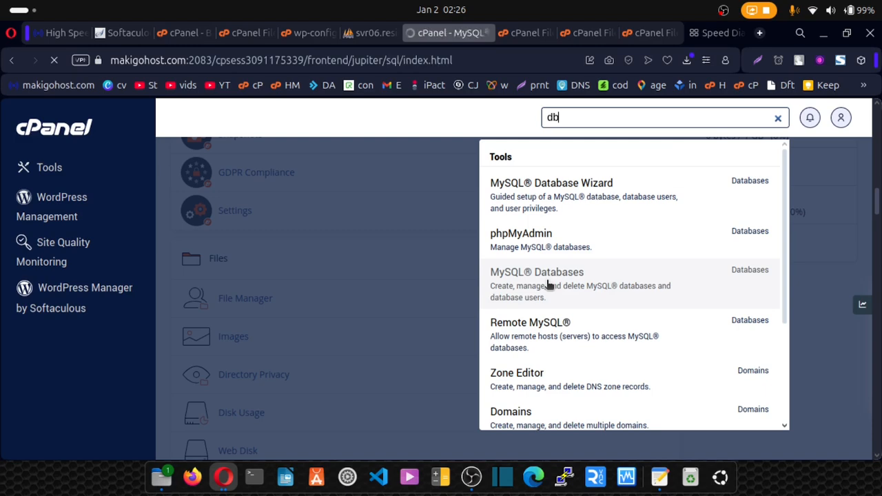
scroll(397, 278, "down", 5)
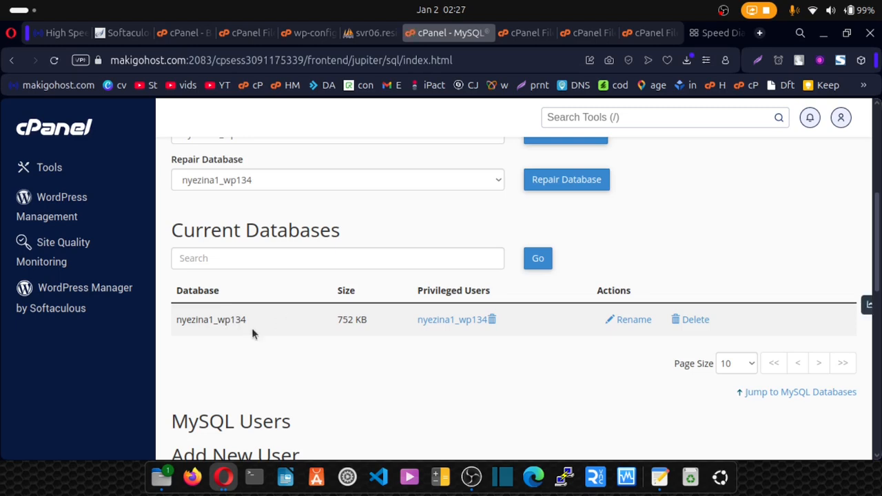
scroll(252, 333, "up", 5)
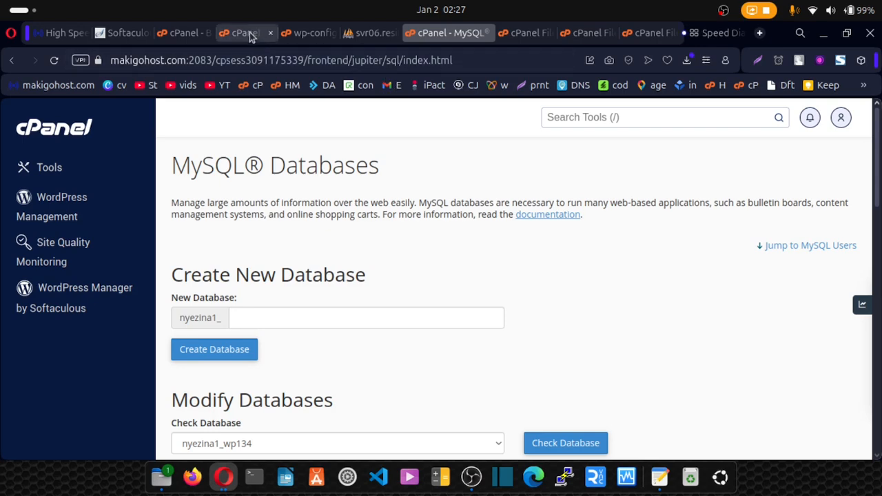
- Copy the DB_PASSWORD value from the wp-config.php tab
left_click(303, 36)
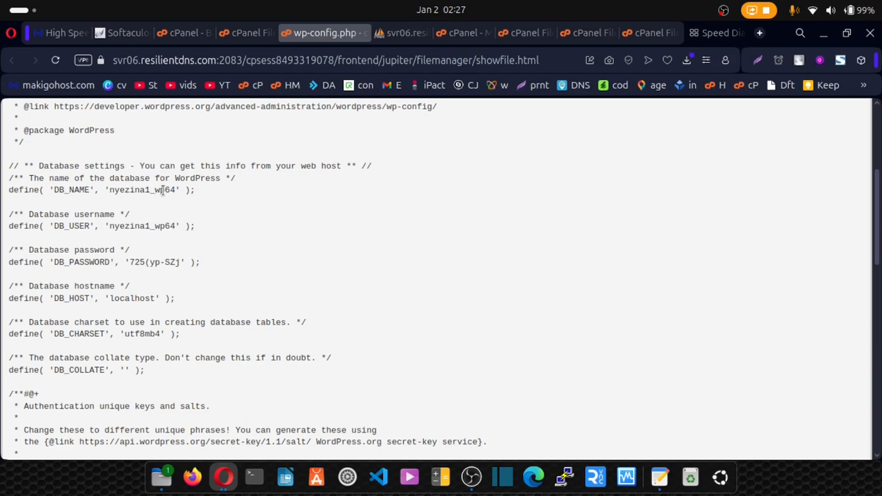
left_click_drag(155, 190, 170, 191)
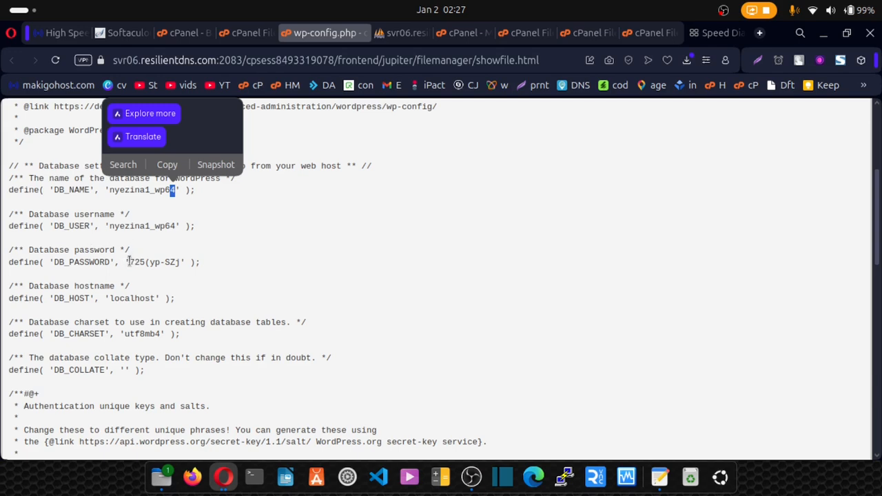
left_click_drag(128, 262, 180, 262)
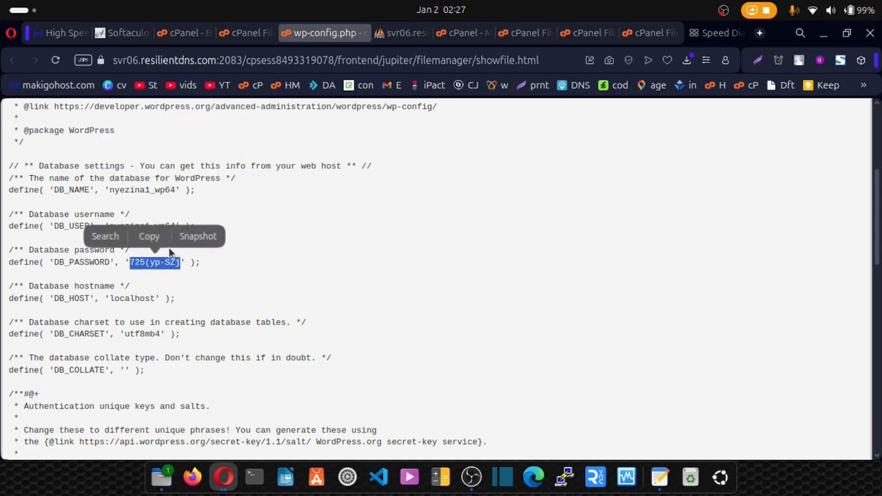
left_click(155, 237)
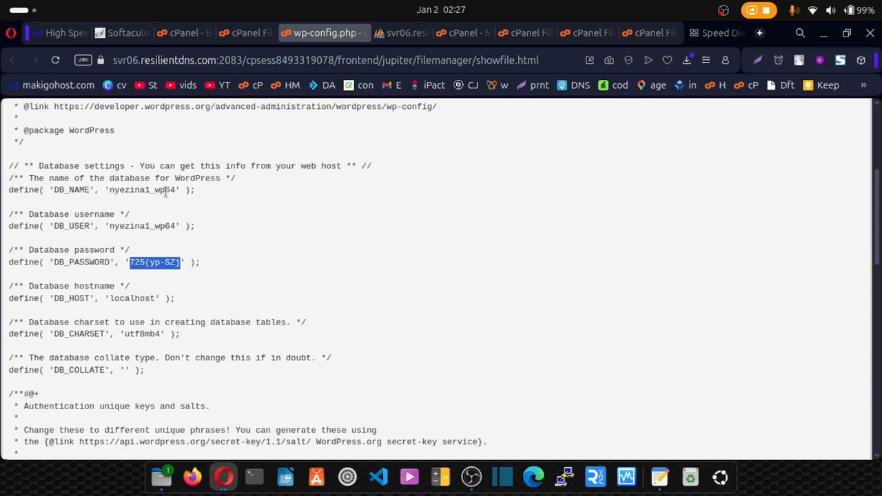
mouse_move(647, 31)
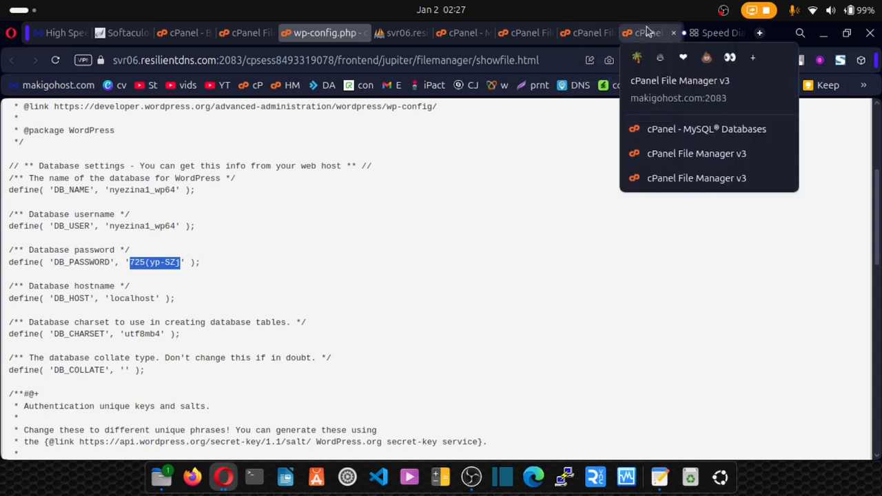
left_click(460, 35)
- Create a new MySQL database named wp64
left_click(269, 313)
type("wp")
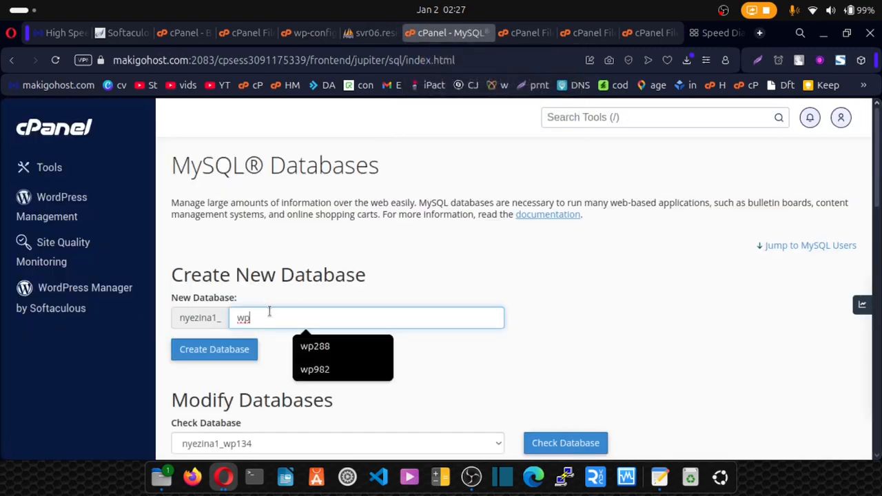
type("64")
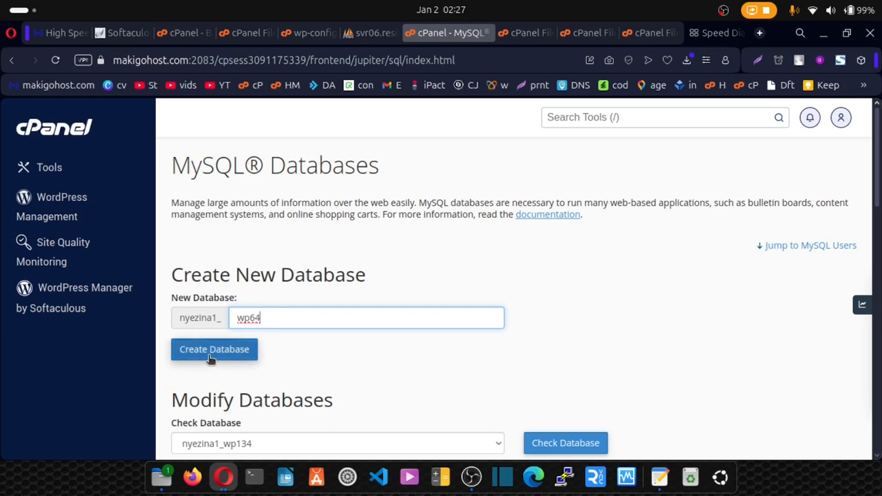
left_click(211, 352)
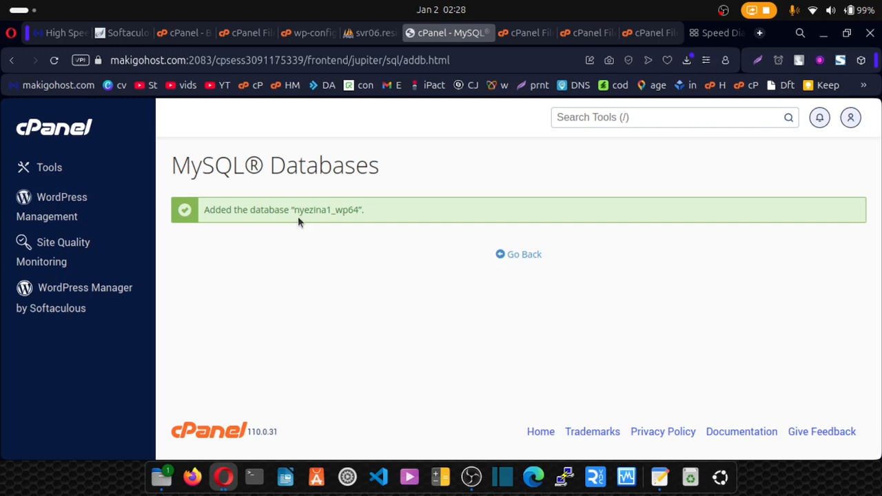
double_click(350, 210)
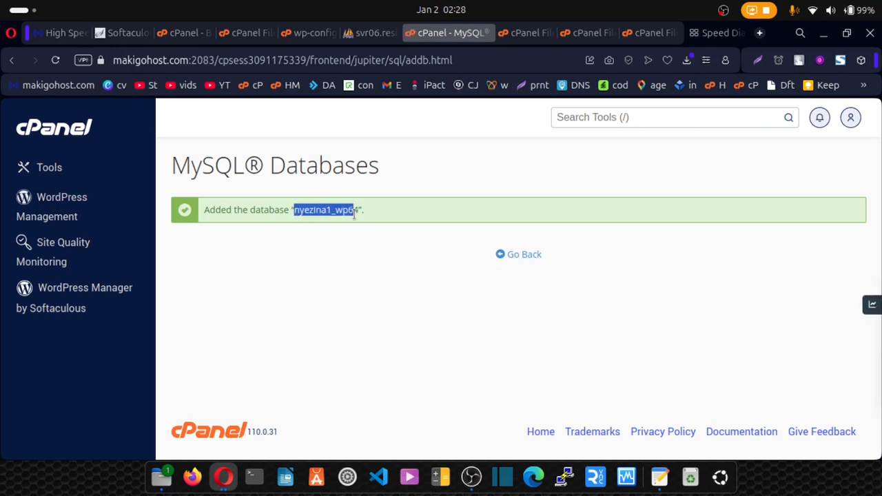
left_click(518, 255)
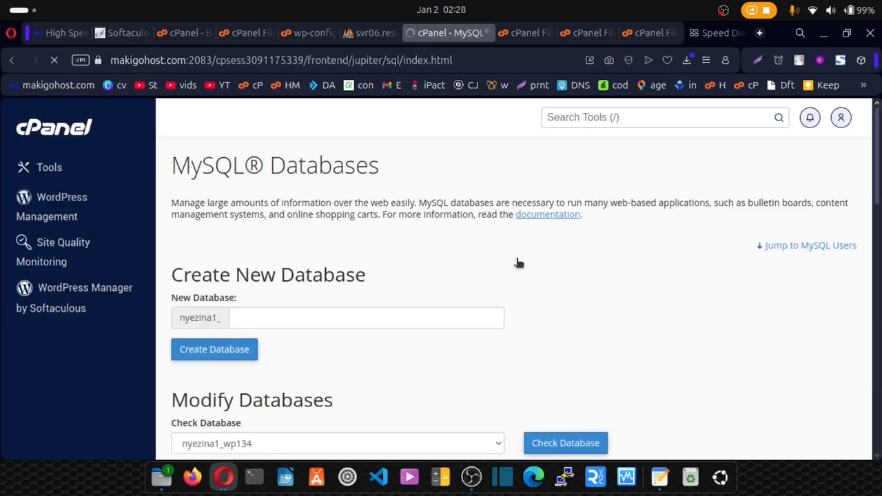
- Create MySQL user wp64 using the password copied from wp-config.php, entered twice
scroll(516, 258, "down", 5)
scroll(517, 273, "down", 2)
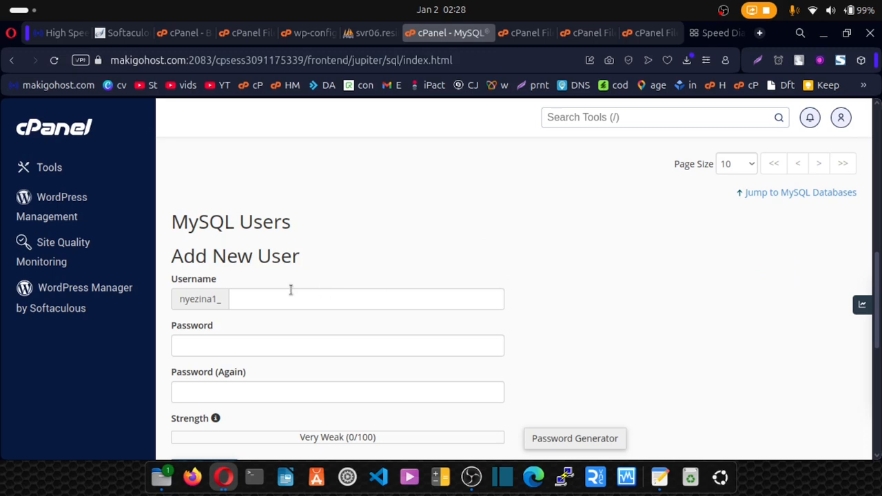
left_click(249, 299)
type("wp64")
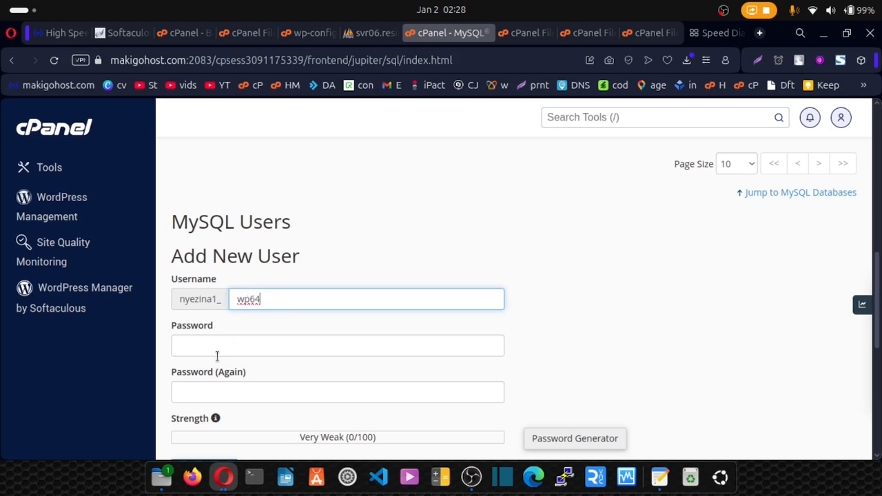
left_click(301, 36)
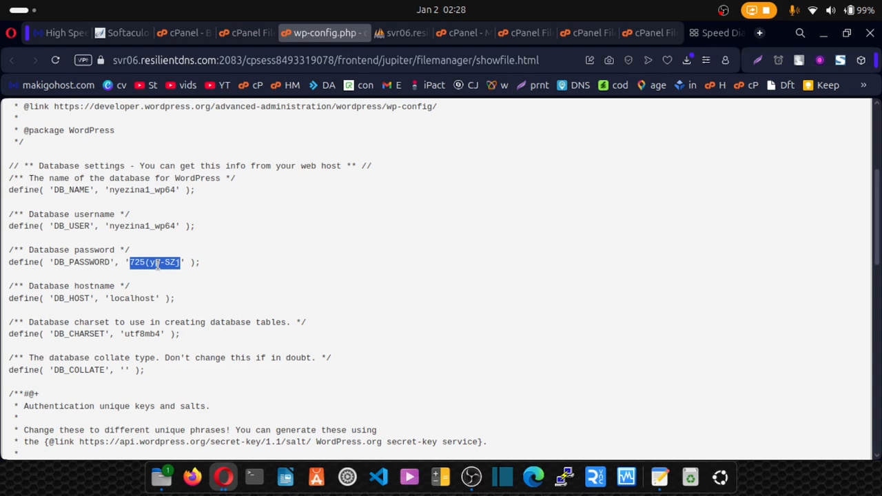
left_click(462, 36)
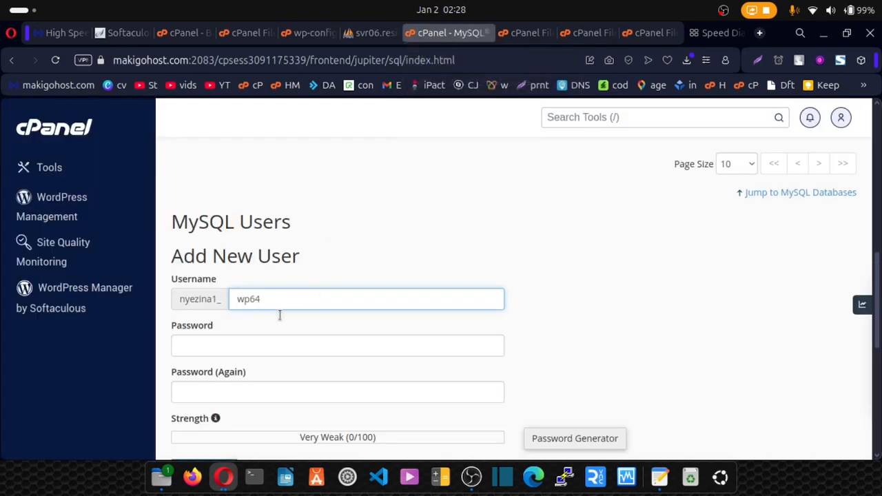
left_click(222, 345)
key("ctrl+v")
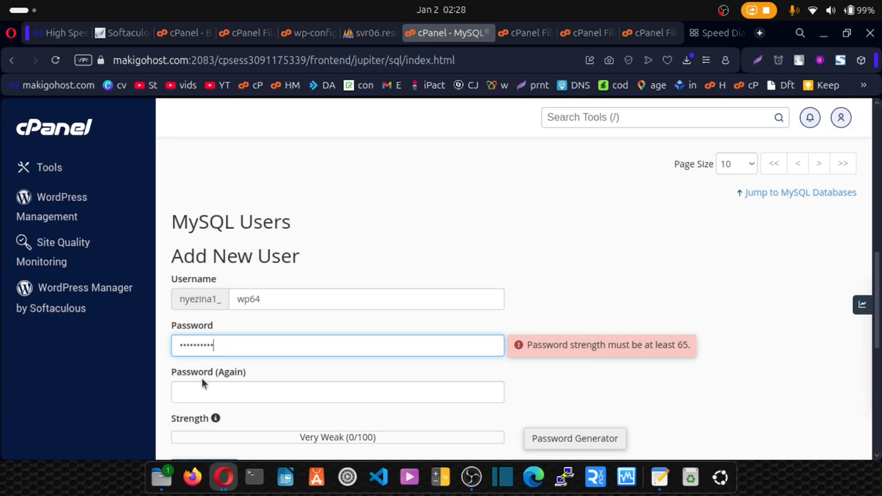
left_click(198, 388)
key("ctrl+v")
scroll(207, 351, "down", 3)
left_click(217, 320)
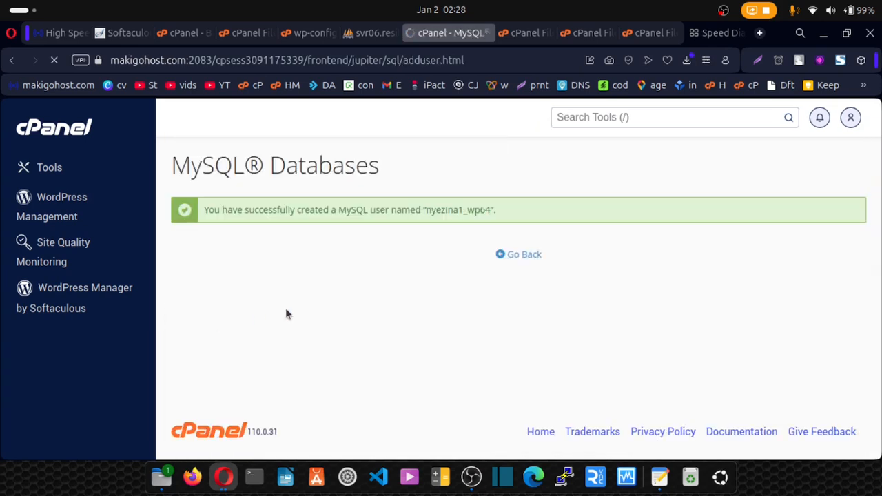
- Add user nyezina1_wp64 to database nyezina1_wp64 and grant ALL PRIVILEGES
left_click(521, 276)
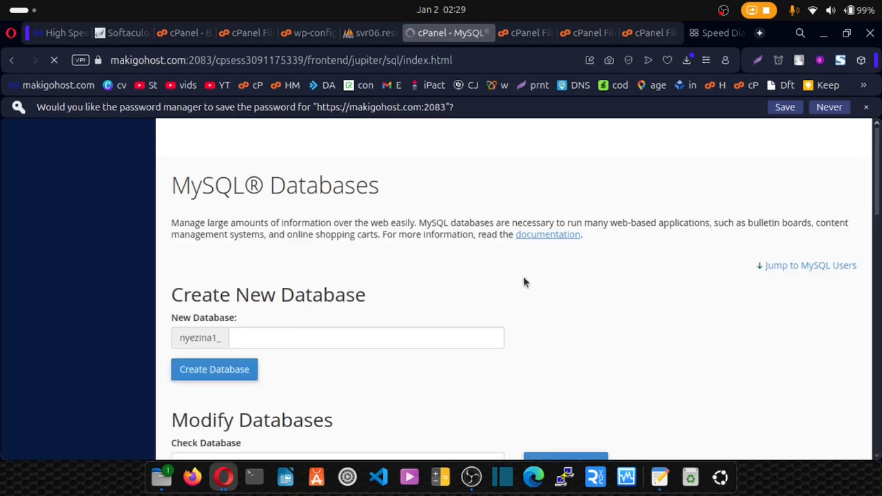
scroll(439, 305, "down", 10)
scroll(436, 305, "down", 5)
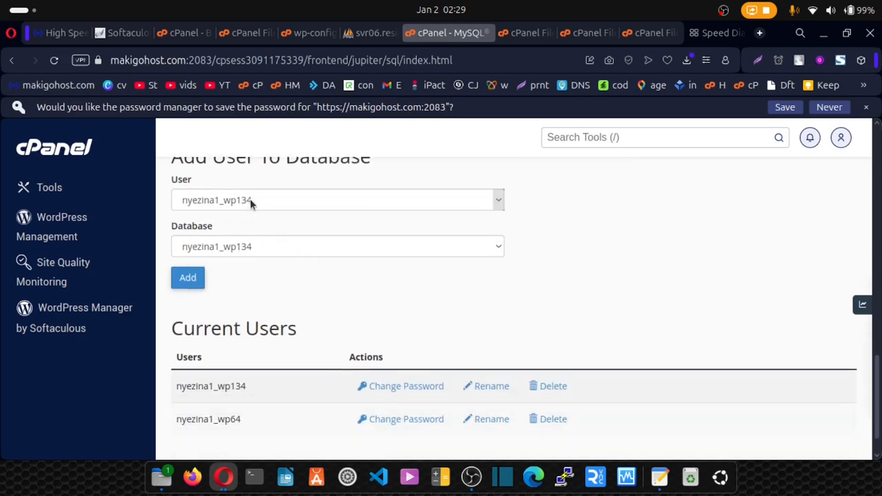
left_click(249, 201)
left_click(246, 239)
left_click(247, 240)
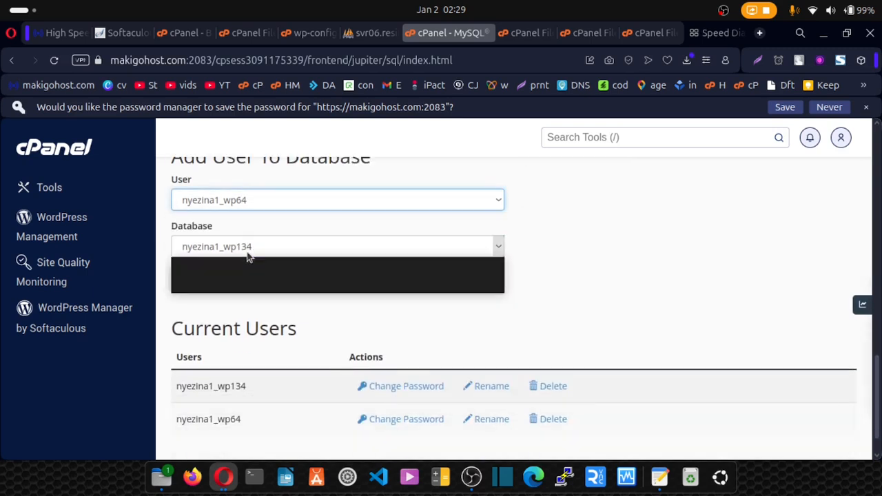
left_click(247, 280)
left_click(197, 282)
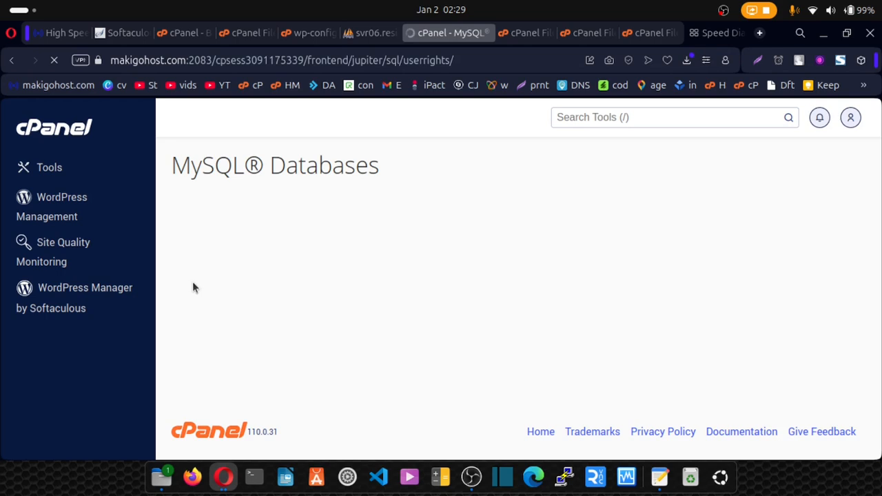
left_click(180, 280)
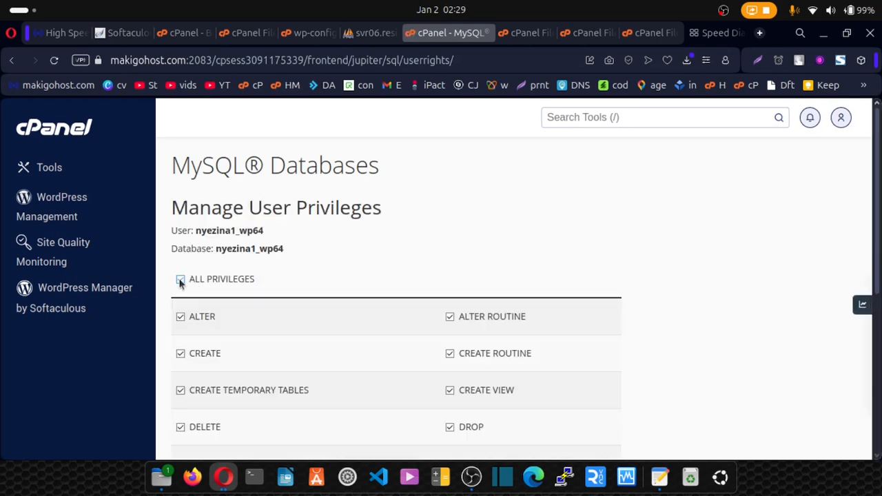
scroll(185, 289, "down", 3)
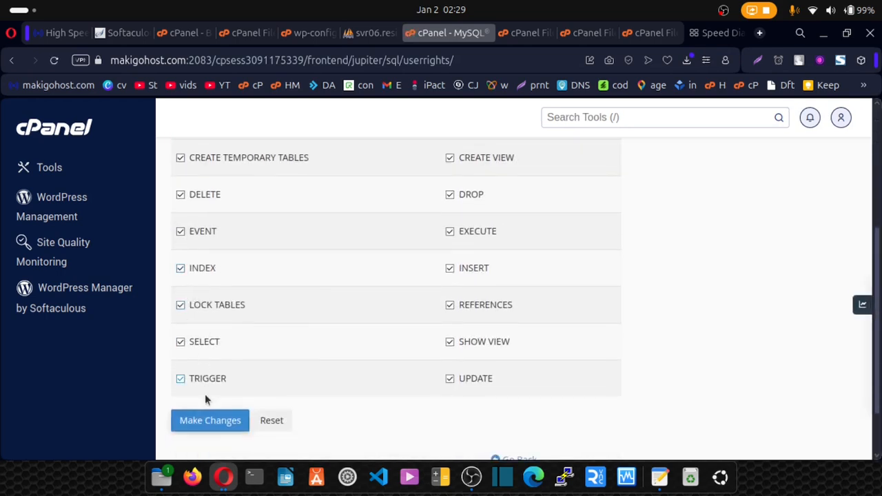
left_click(214, 423)
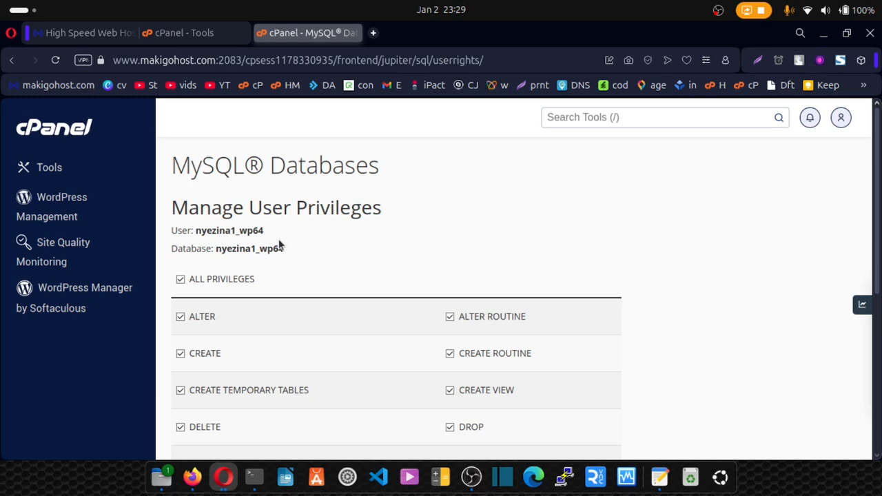
- Launch phpMyAdmin from a 'php' tool search and switch to its new tab
left_click(559, 118)
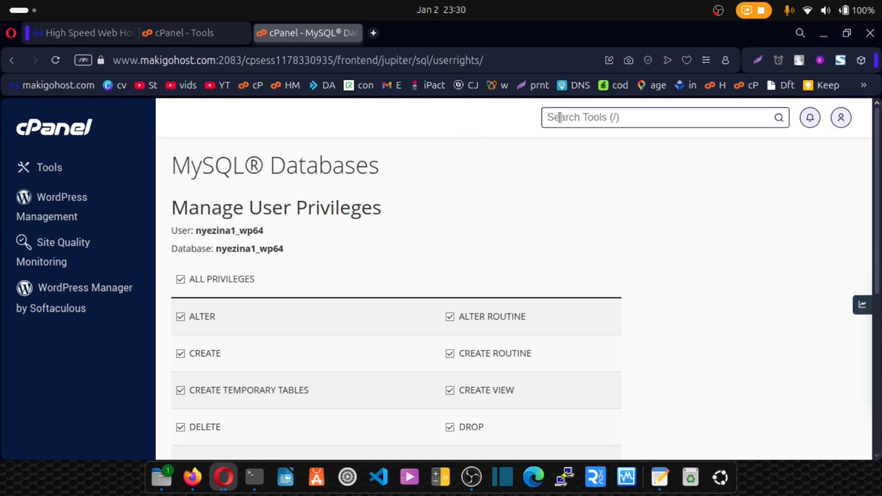
type("php")
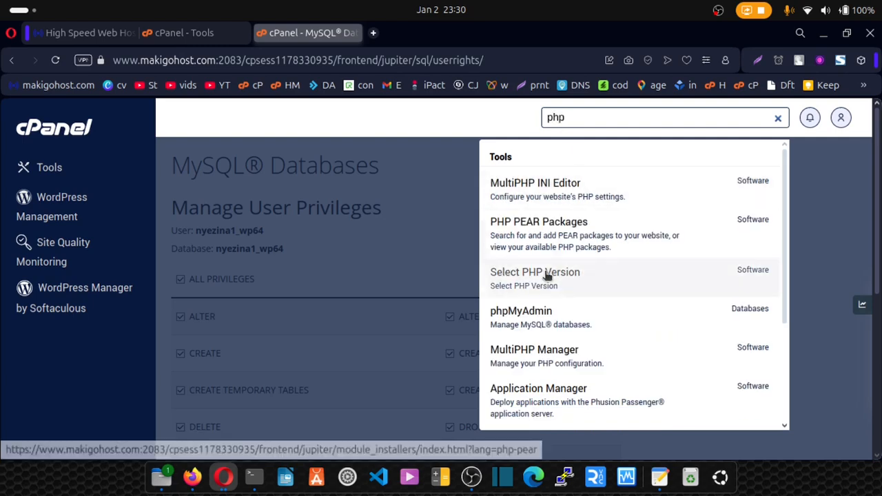
left_click(515, 322)
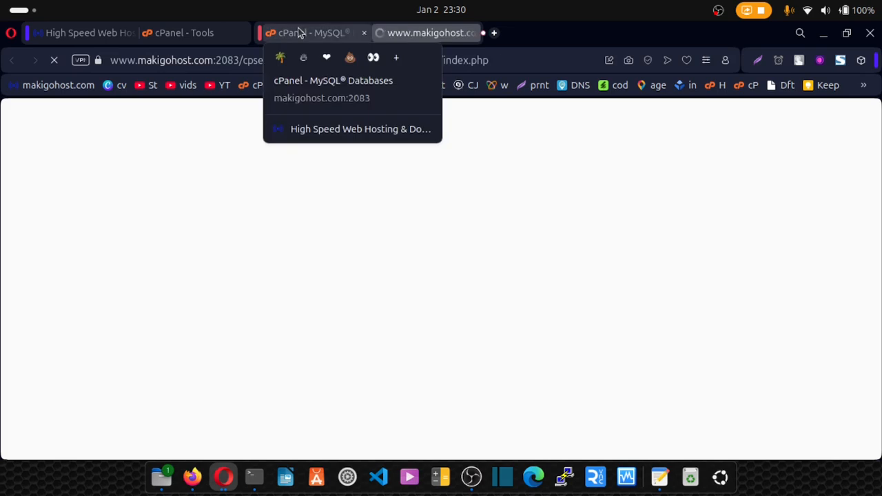
left_click(299, 33)
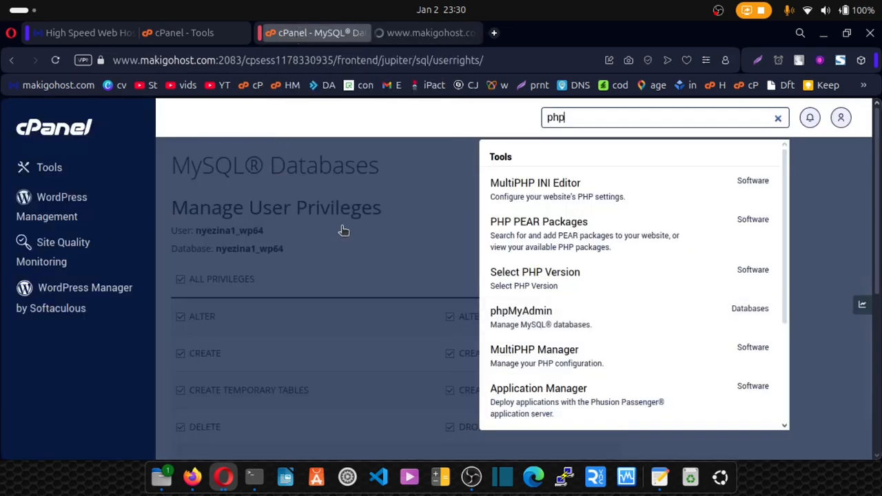
left_click(343, 230)
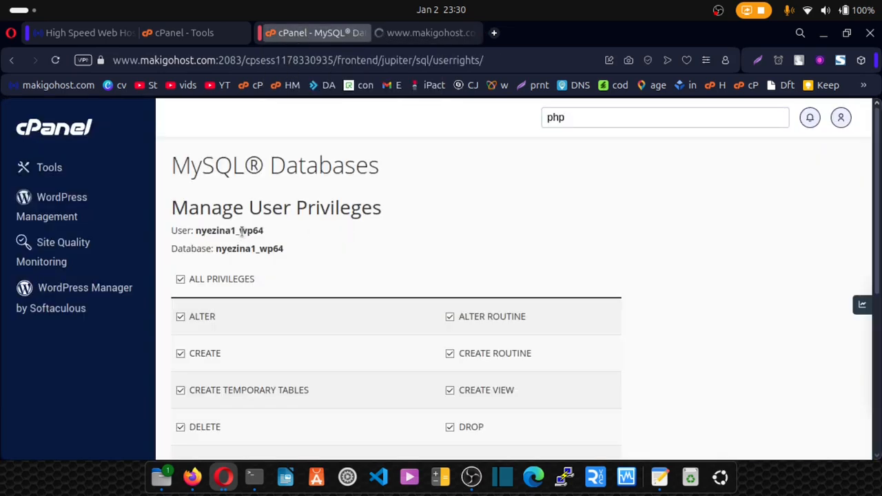
mouse_move(240, 231)
left_mouse_down()
mouse_move(268, 237)
mouse_move(241, 230)
left_mouse_up()
left_click(269, 235)
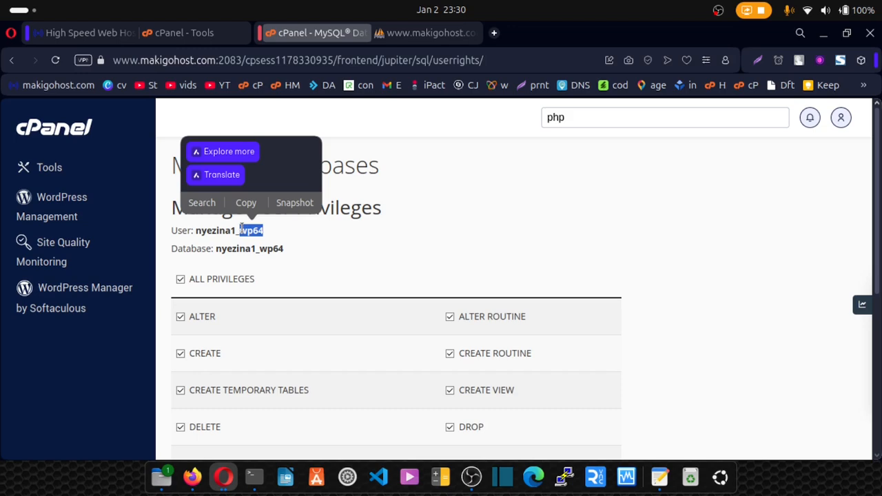
left_click(395, 33)
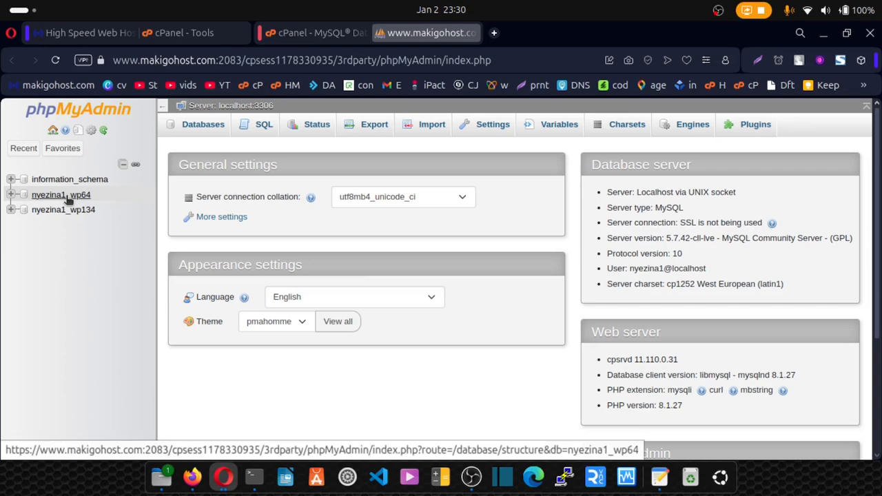
- Import the wp64 .sql backup file into the empty nyezina1_wp64 database
left_click(69, 198)
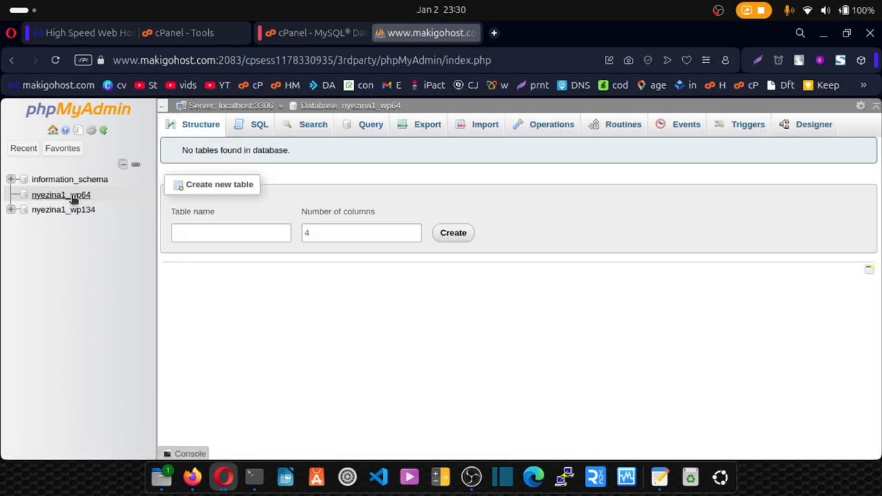
left_click(473, 124)
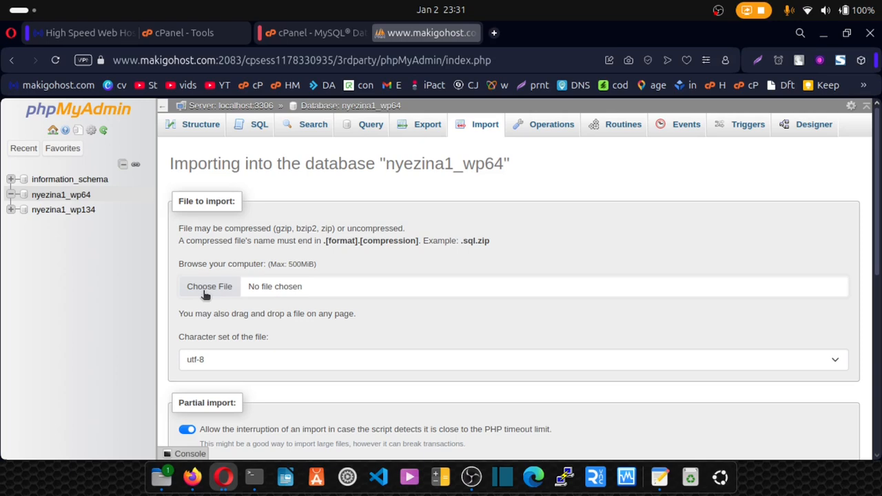
left_click(204, 292)
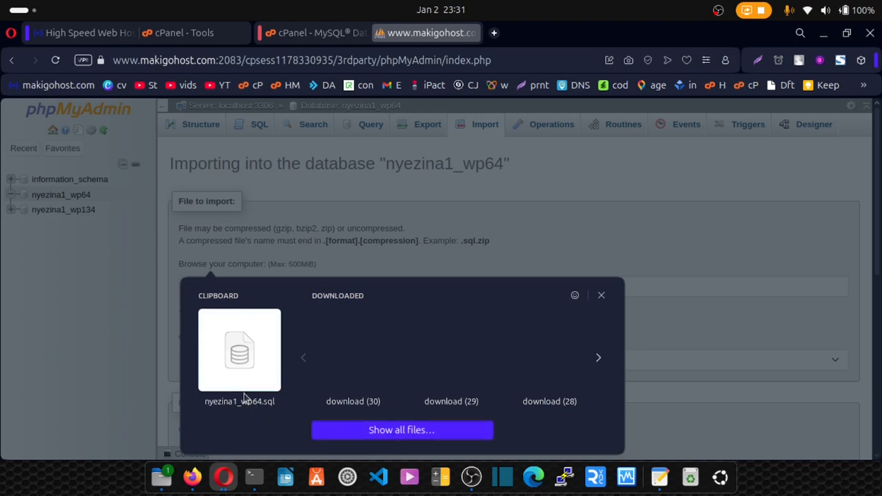
left_click(249, 353)
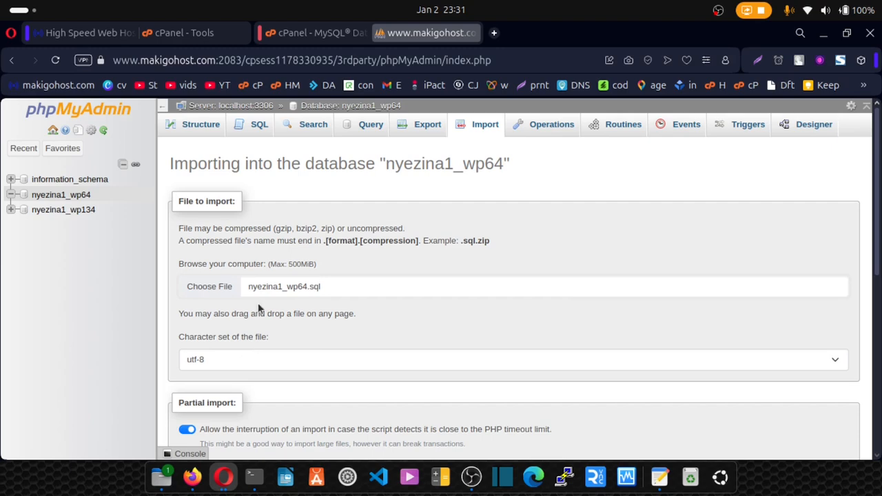
scroll(288, 310, "down", 3)
scroll(289, 310, "down", 4)
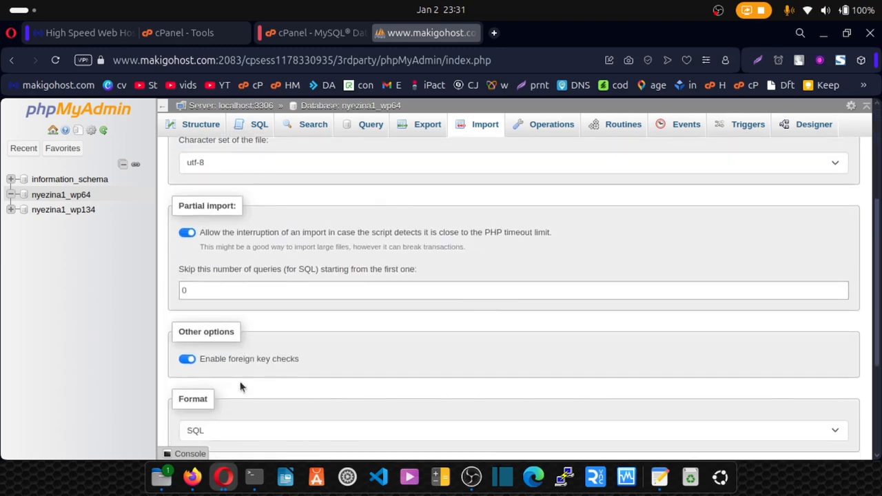
left_click(190, 417)
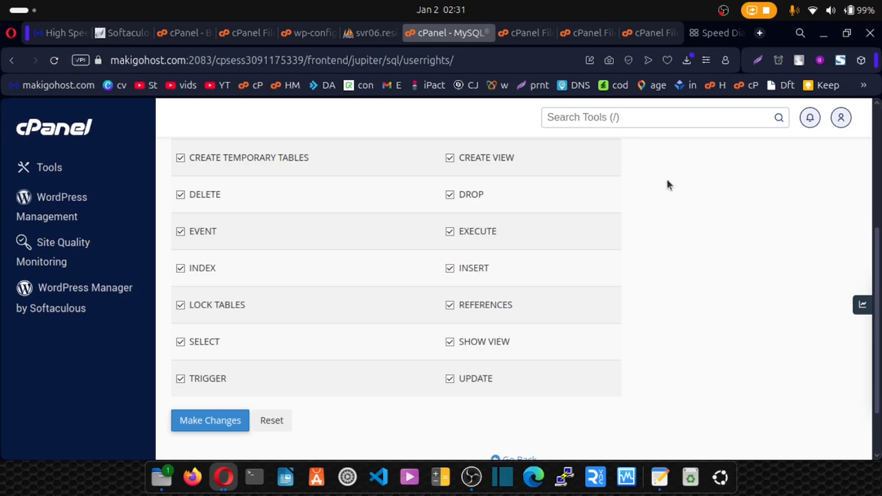
- Switch to the Makigohost dashboard window and open domain #248 - mytutorialz.xyz
left_click(224, 477)
left_click(331, 267)
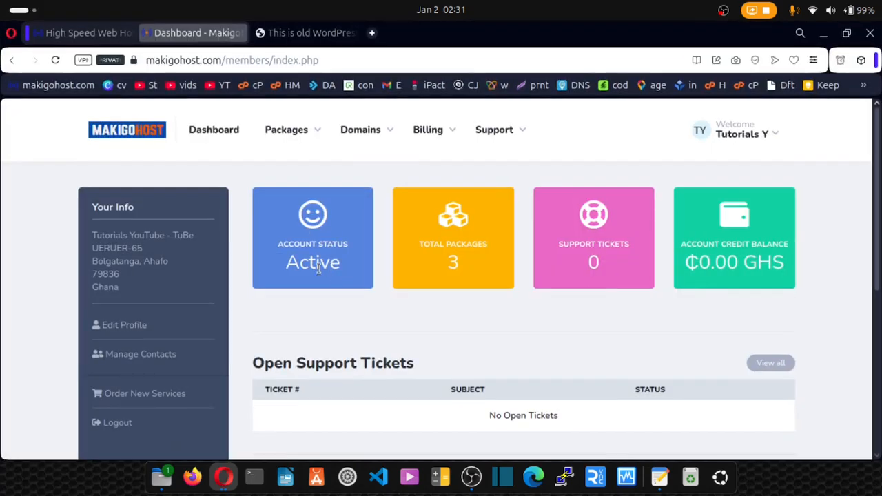
scroll(319, 270, "down", 5)
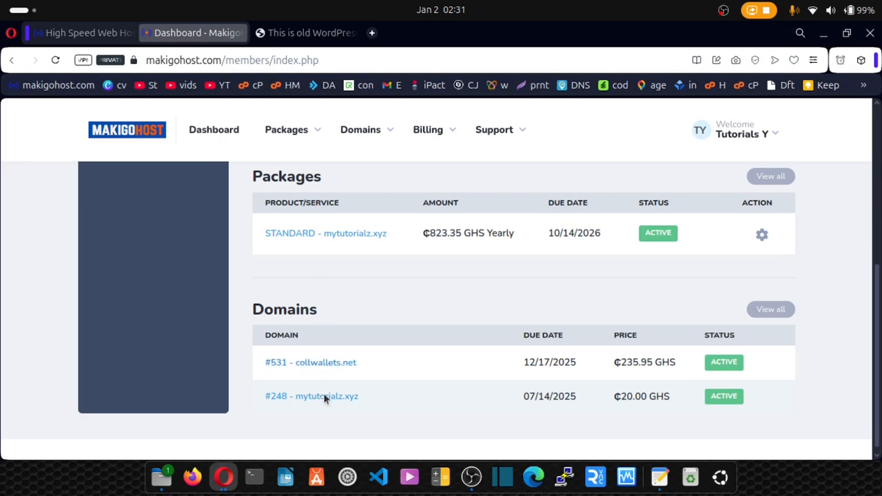
left_click(320, 399)
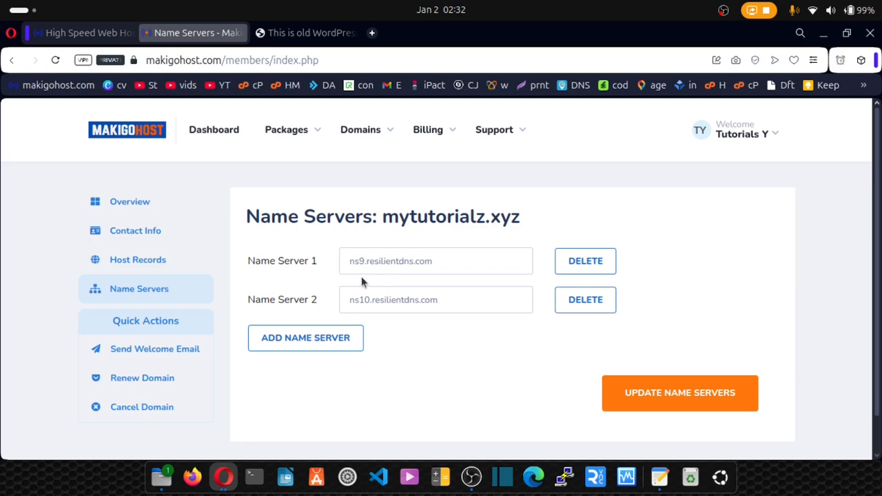
- Replace both name servers with ns1.skyserverdns.co.in and ns2.skyserverdns.co.in and save
triple_click(414, 262)
key("BackSpace")
left_click_drag(446, 300, 325, 302)
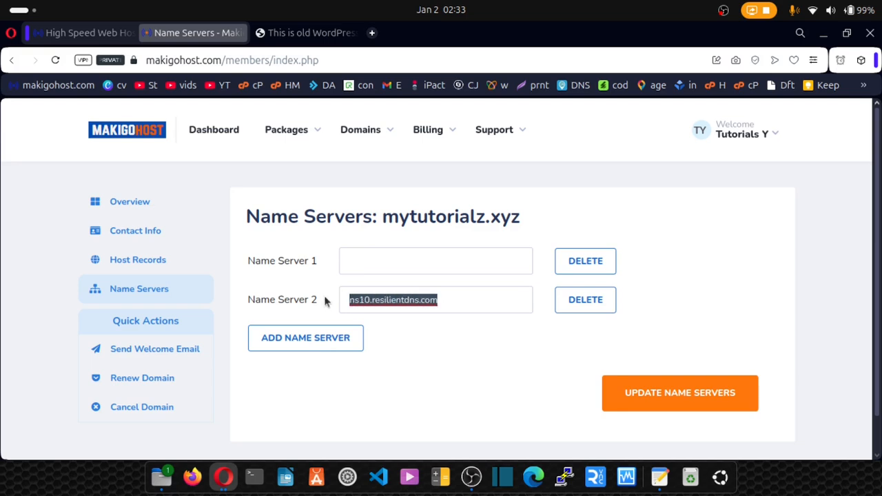
key("BackSpace")
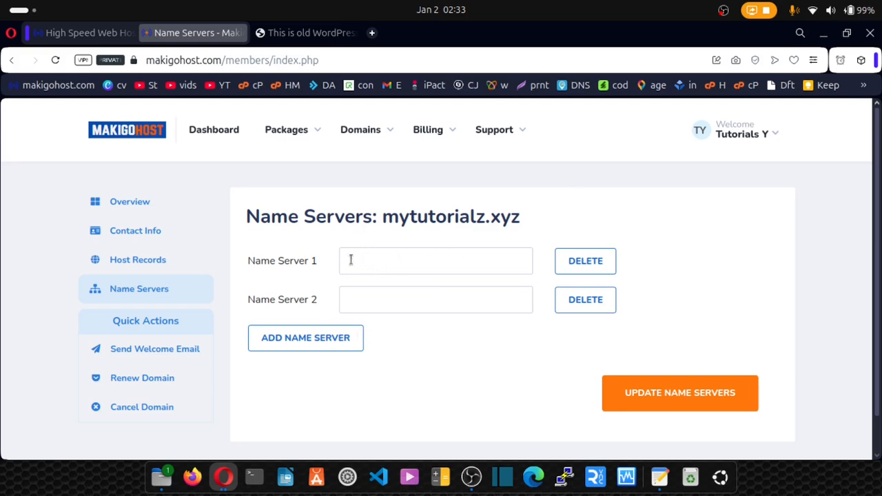
left_click(351, 260)
key("ctrl+v")
left_click(393, 298)
key("ctrl+v")
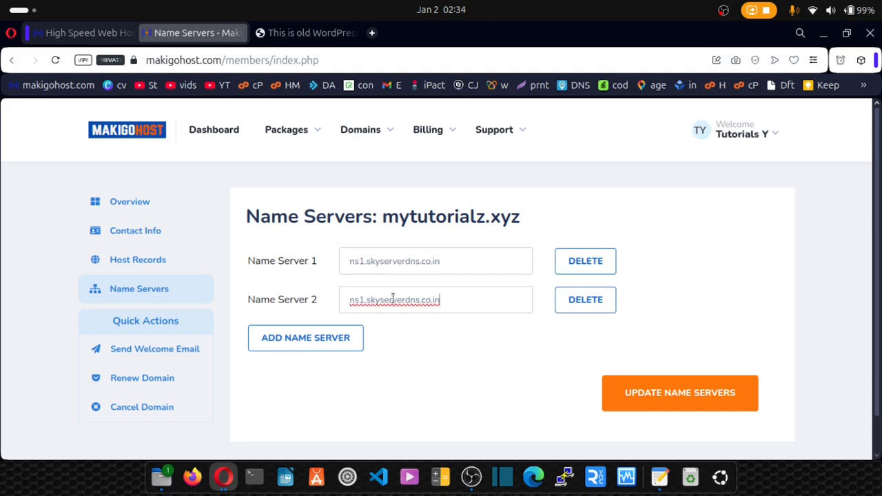
left_click(363, 300)
key("BackSpace")
type("2")
left_click(648, 398)
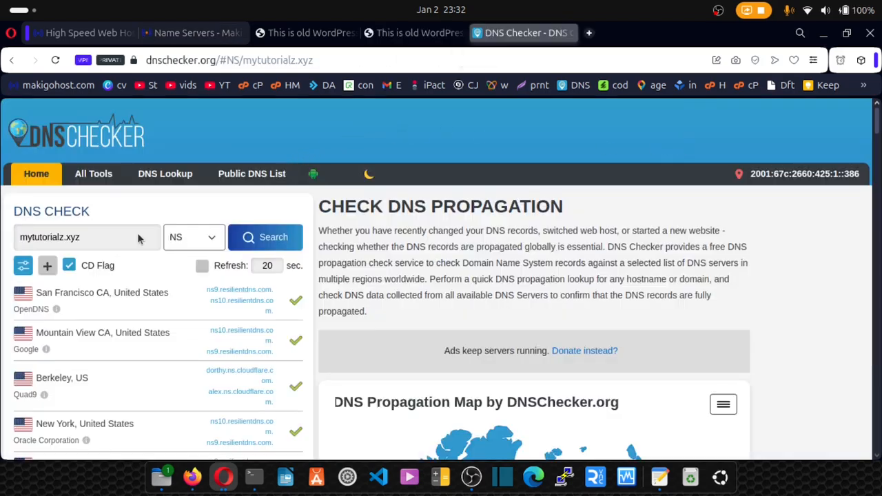
- Rerun the DNSChecker NS lookup for mytutorialz.xyz, then open a new private window
left_click(262, 242)
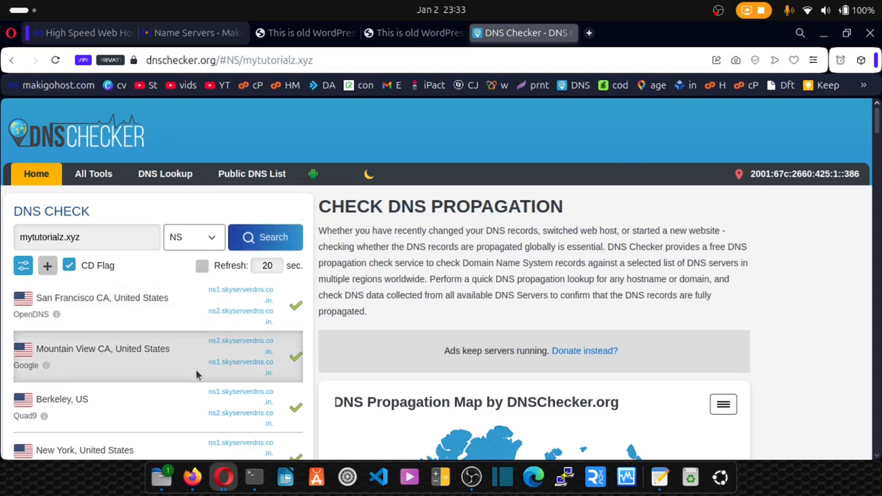
left_click(304, 38)
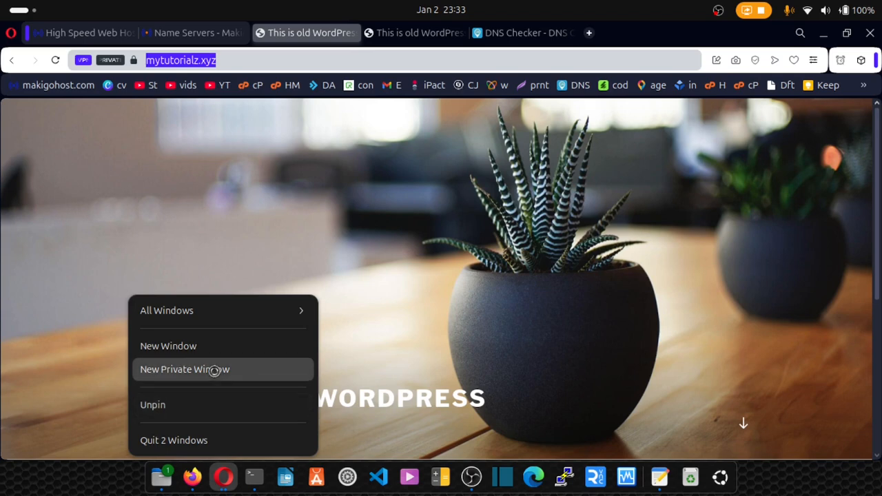
left_click(214, 370)
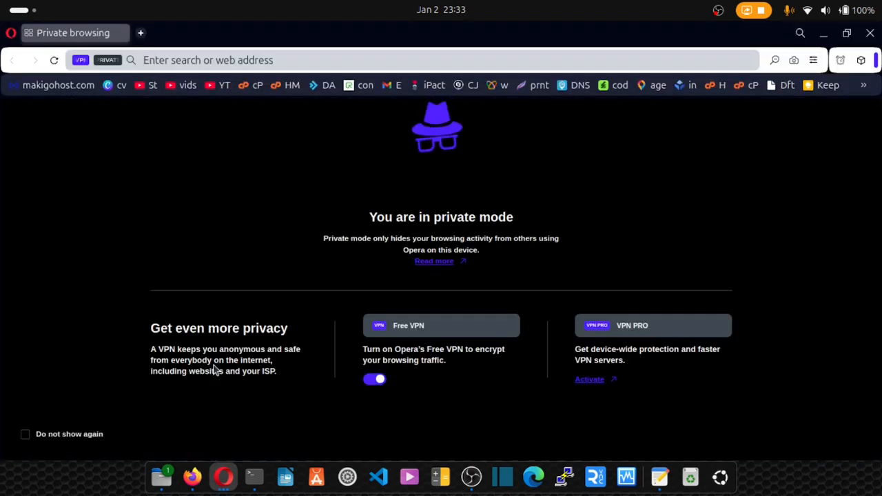
- Load mytutorialz.xyz to see the "This is old WordPress" site, then return to cPanel privileges
type("https://mytutorialz.xyz")
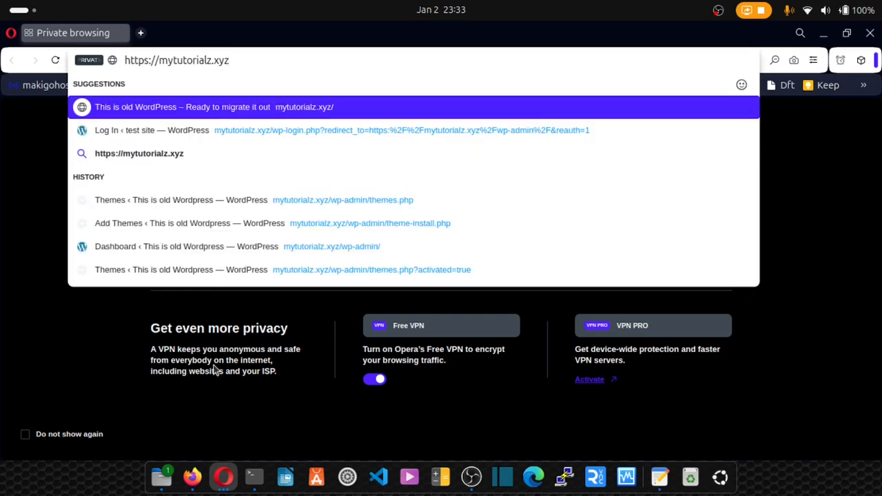
key("Return")
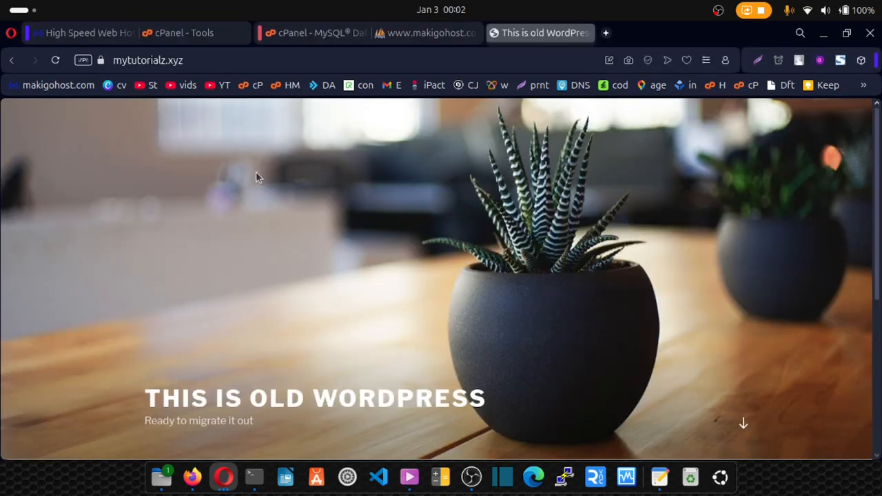
left_click(295, 38)
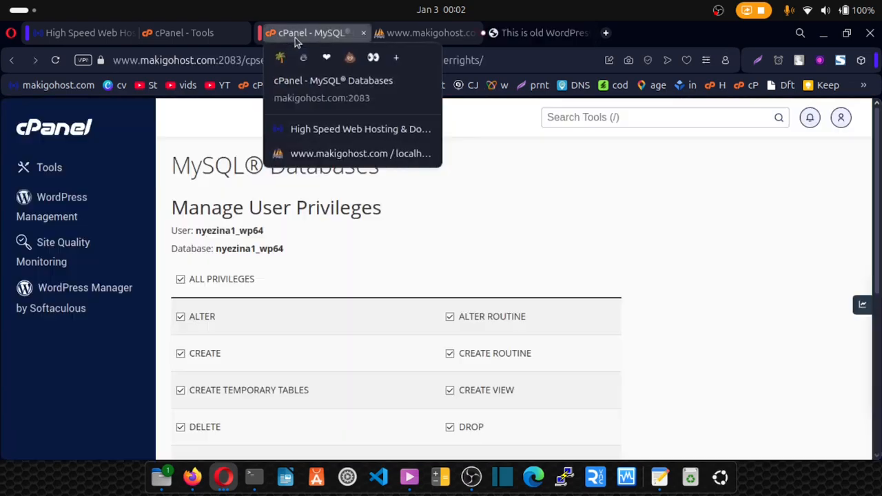
left_click(538, 33)
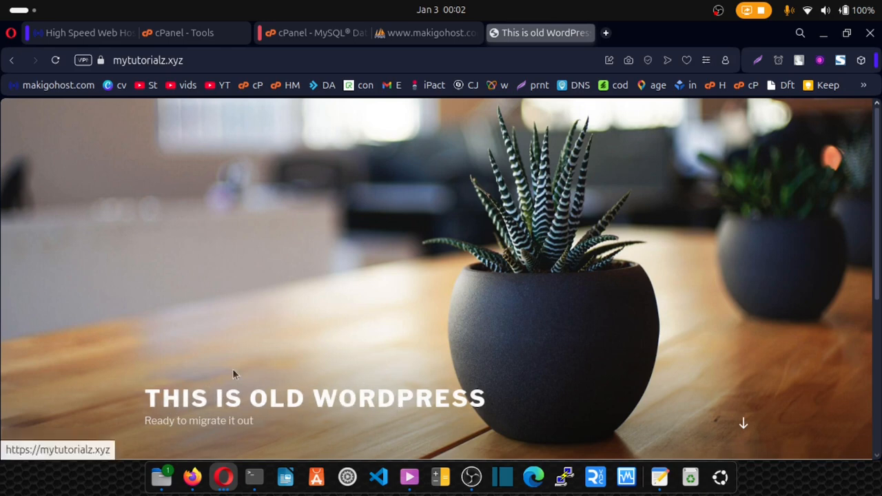
left_click(310, 34)
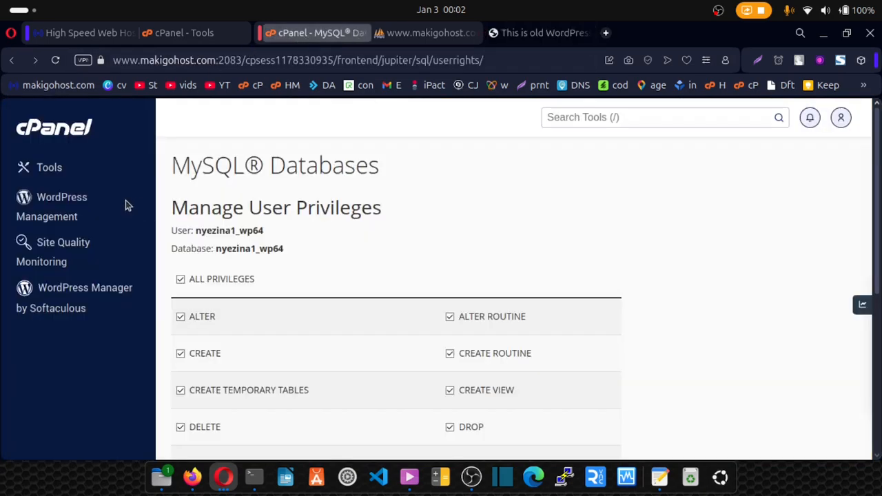
- Scan for existing WordPress installations in Softaculous WordPress Manager
left_click(78, 295)
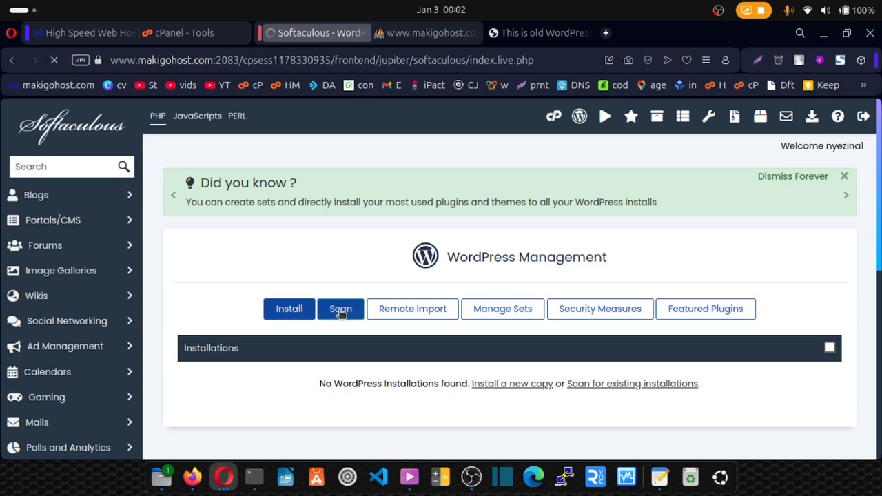
left_click(340, 310)
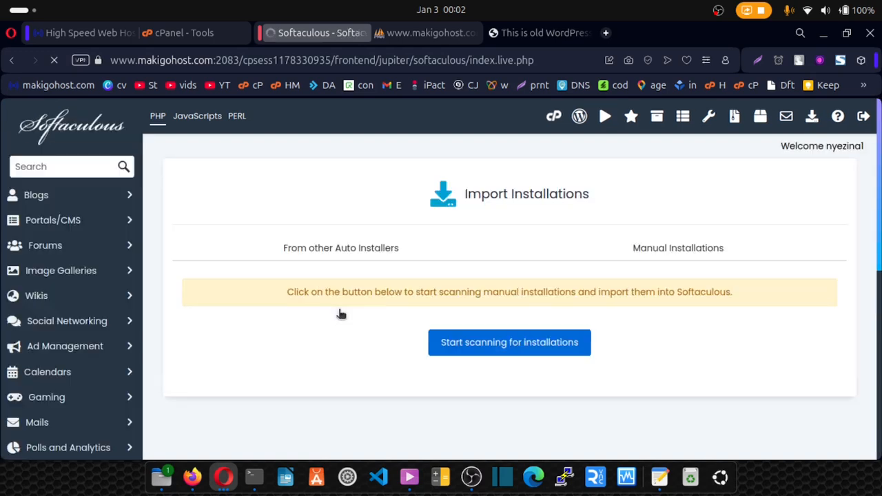
left_click(496, 345)
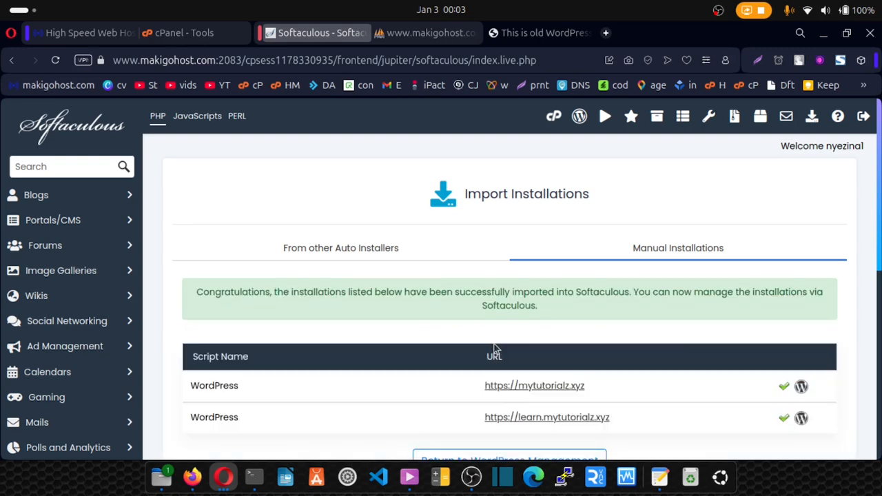
scroll(493, 343, "down", 1)
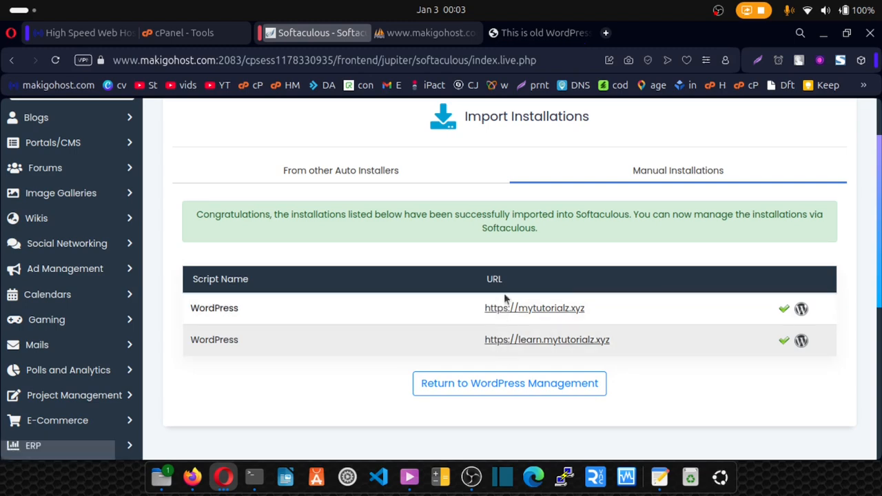
- Log into the mytutorialz.xyz WordPress admin dashboard as admin
left_click(802, 311)
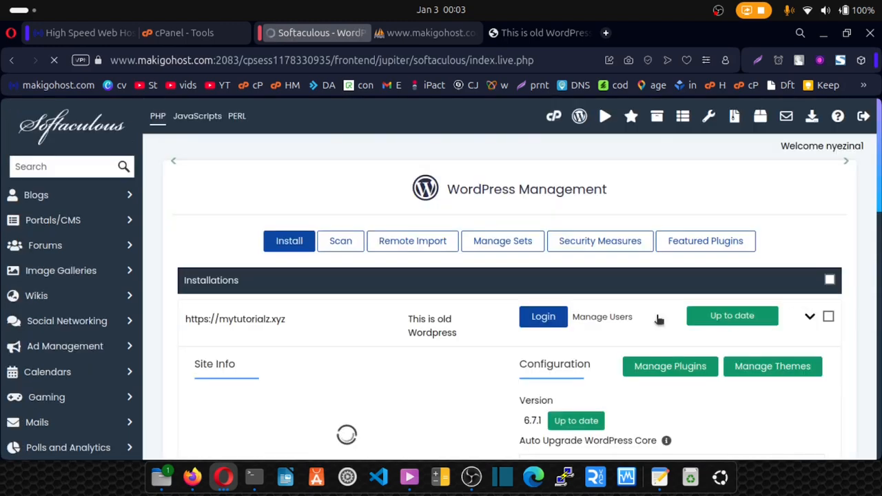
scroll(483, 333, "down", 2)
scroll(482, 327, "down", 2)
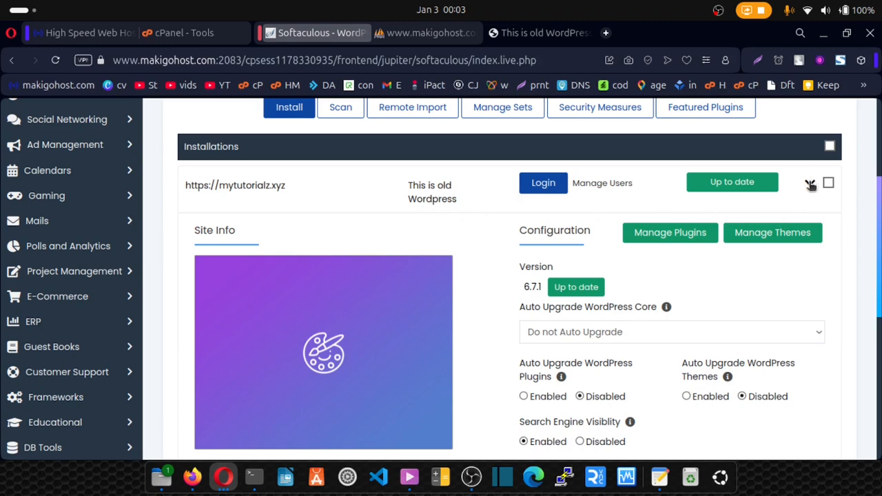
left_click(544, 184)
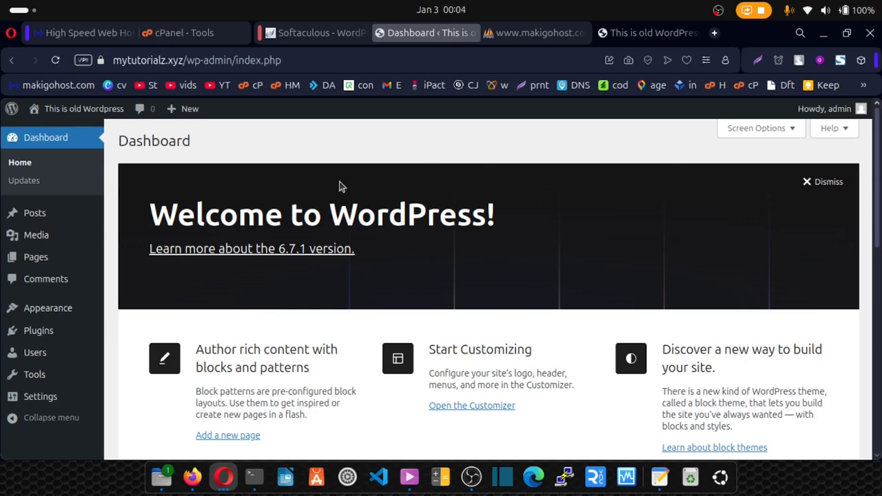
- Go from the live site back to WordPress admin's General Settings page
key("ctrl+Tab")
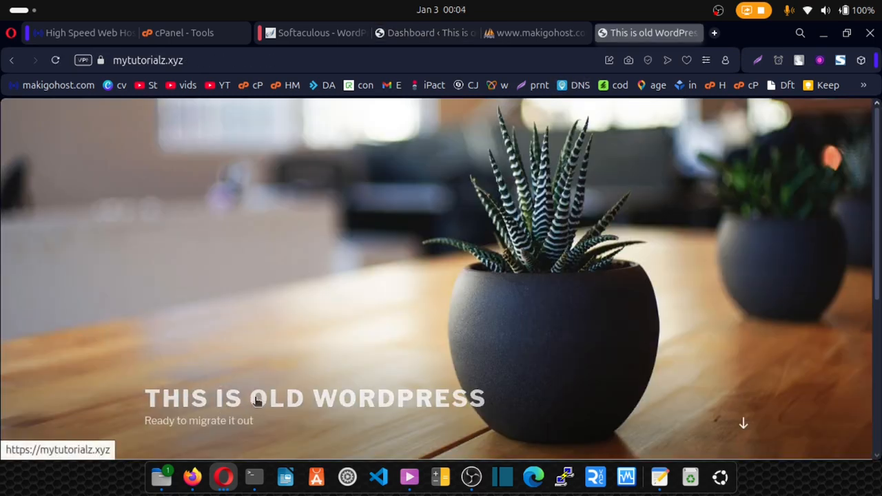
left_click(404, 34)
mouse_move(49, 399)
left_click(140, 317)
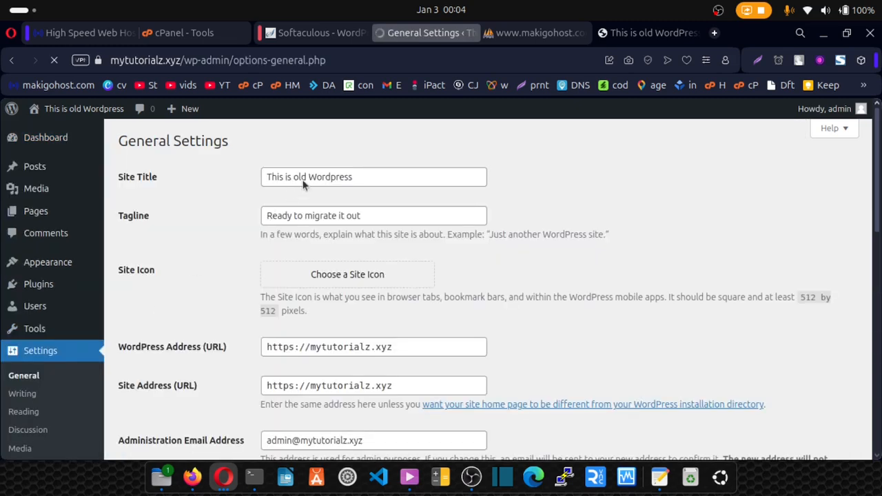
- Set Site Title to 'This is newWordpress' and Tagline to 'Migrated Already', then save
double_click(305, 177)
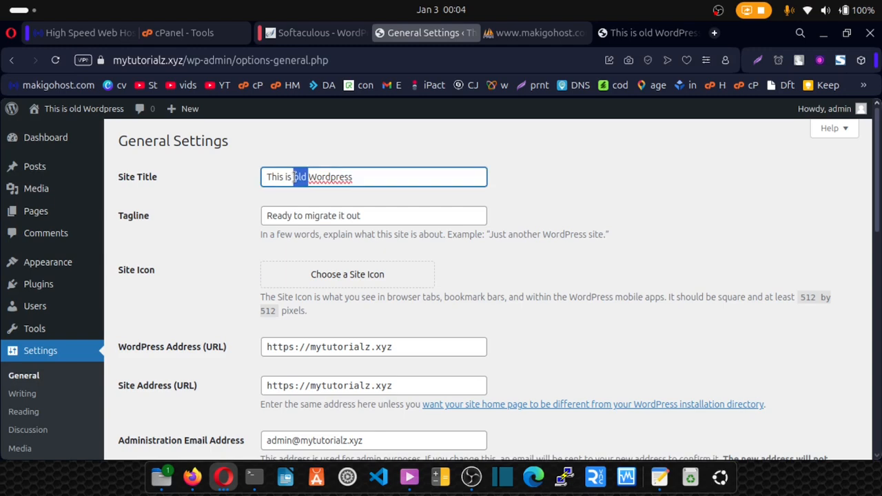
key("BackSpace")
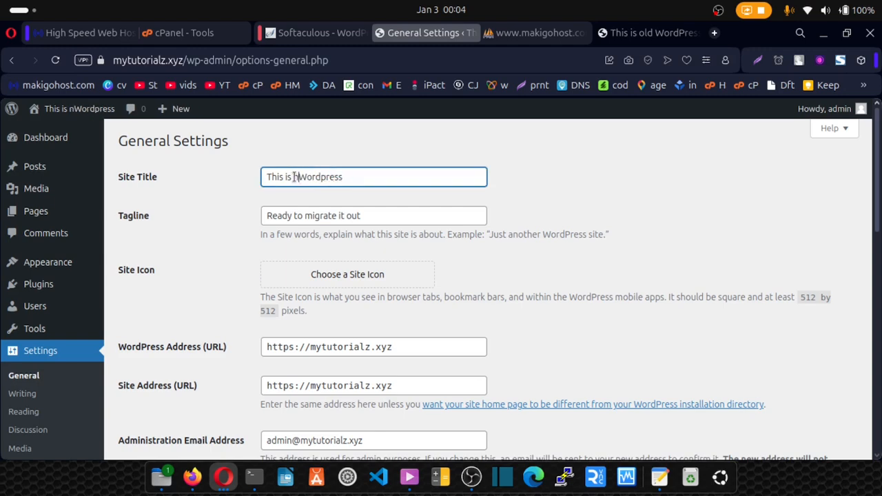
type("new")
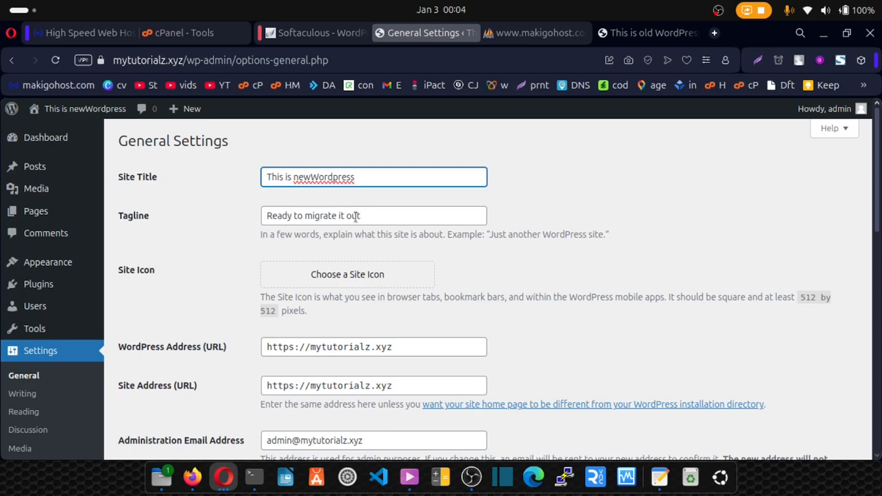
triple_click(262, 219)
type("Migrat")
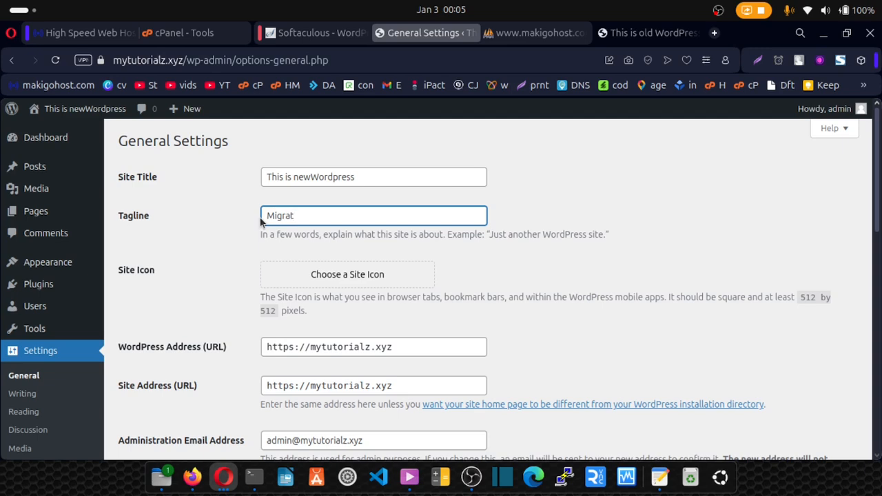
type("ed Already")
scroll(583, 205, "down", 10)
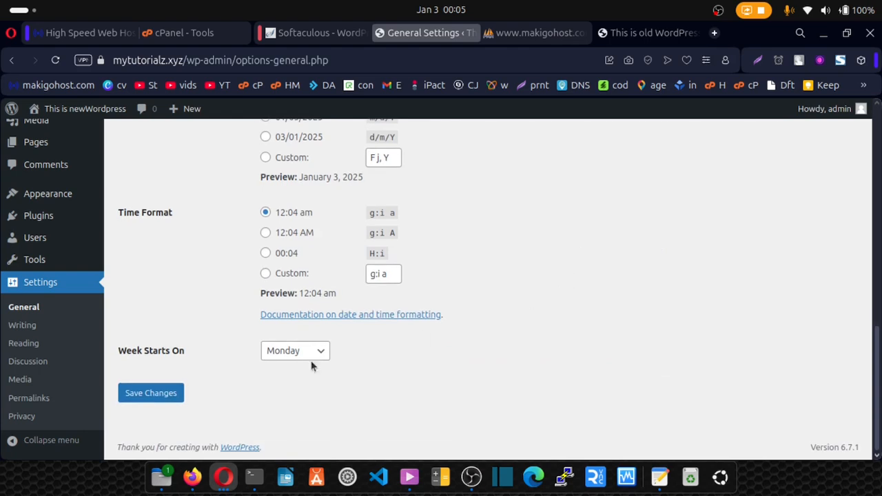
left_click(172, 396)
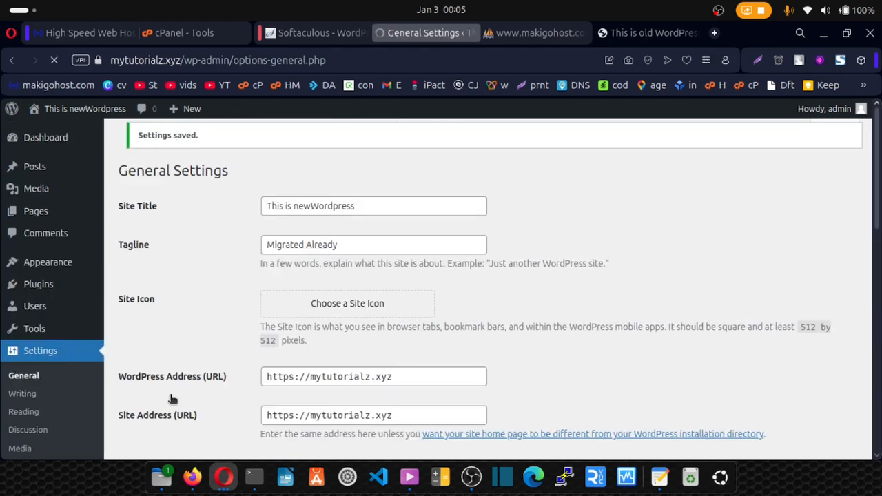
left_click(634, 38)
- Reload the live site and check it shows the new title and tagline
left_click(56, 61)
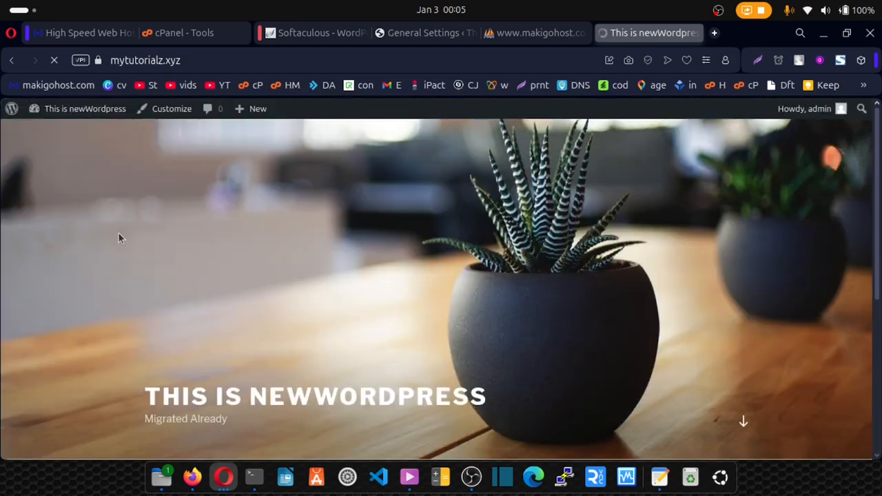
left_click_drag(162, 399, 486, 405)
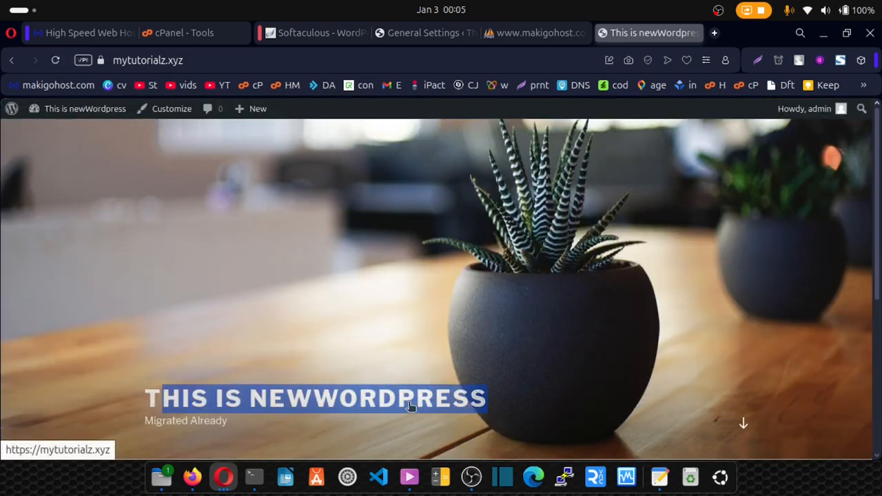
left_click_drag(136, 420, 231, 420)
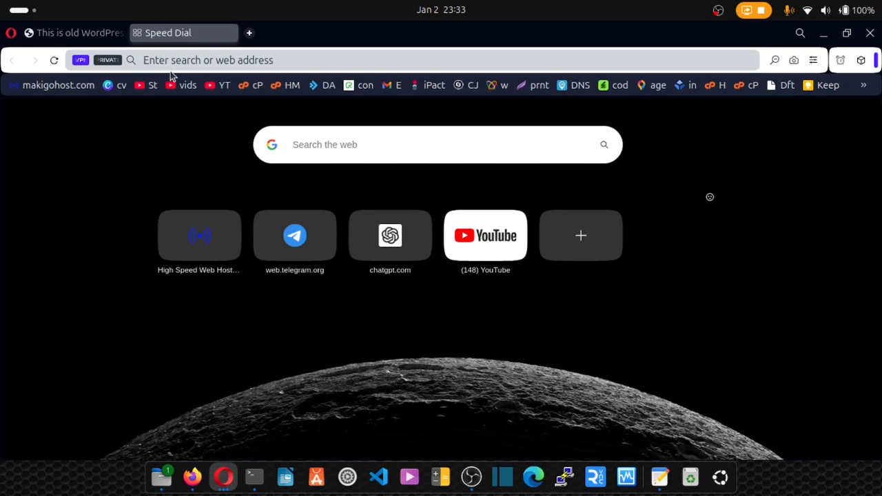
- Load learn.mytutorialz.xyz in the private window to view its My Blog page
type("https://mytutorialz.xyz")
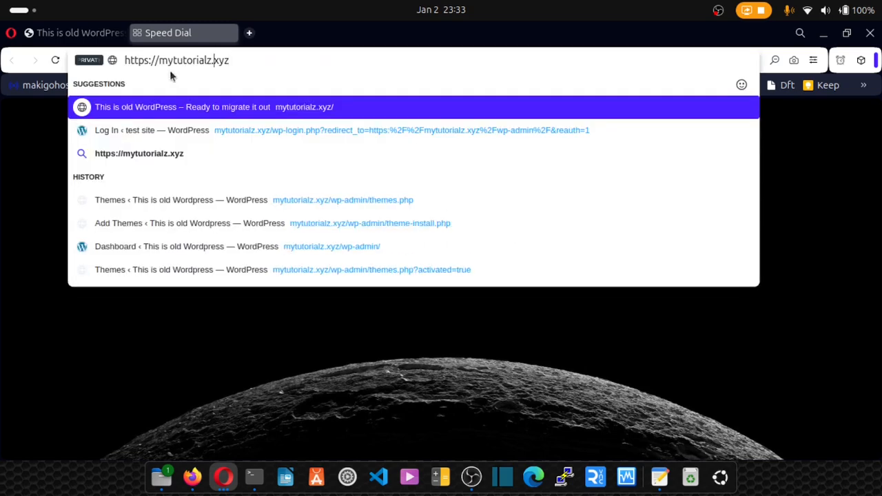
key("Left")
key("Left")
key("Left")
key("Left")
key("Left")
key("Left")
type("learn")
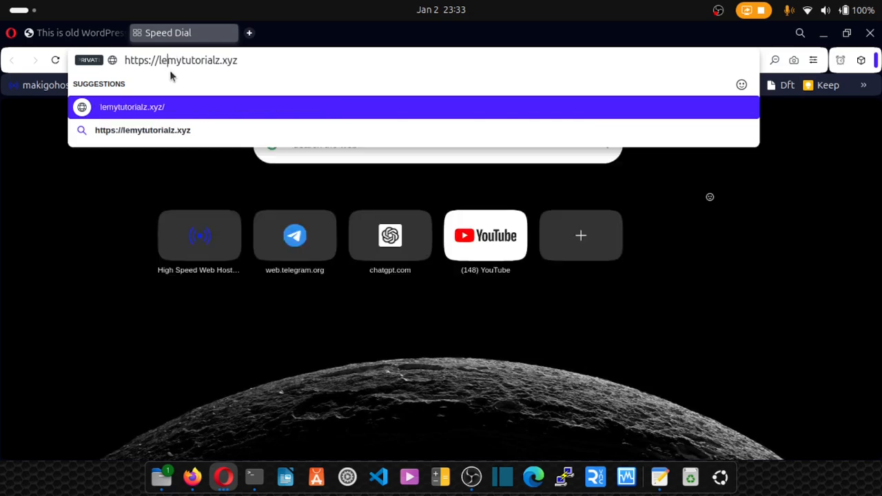
type(".")
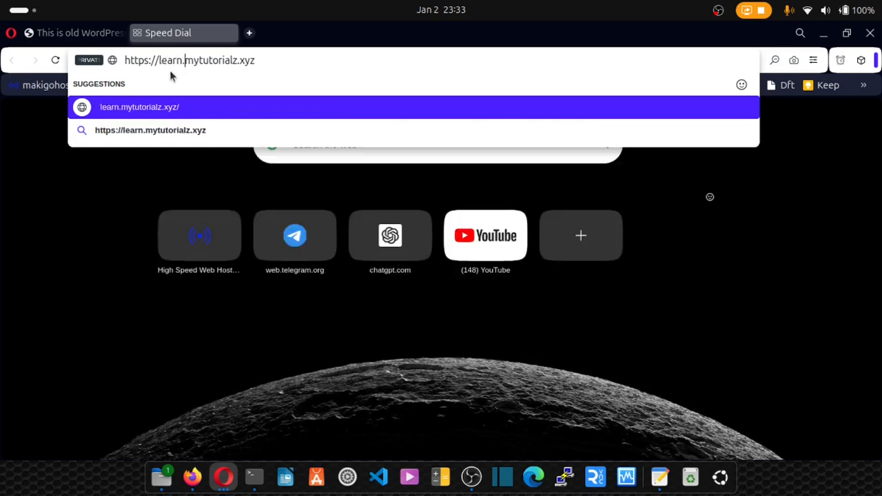
key("Return")
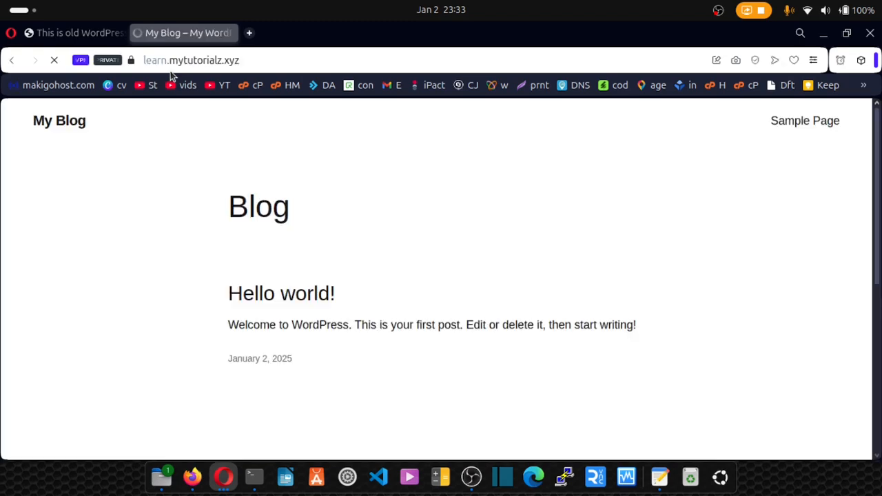
left_click(243, 60)
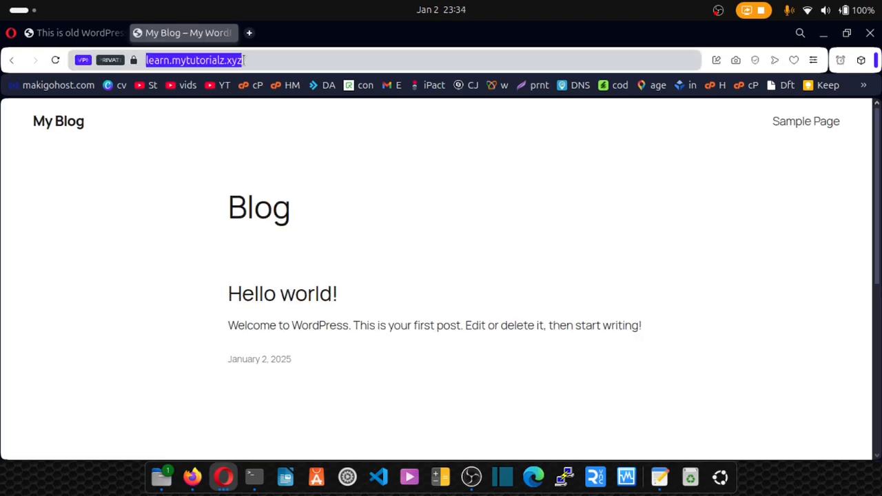